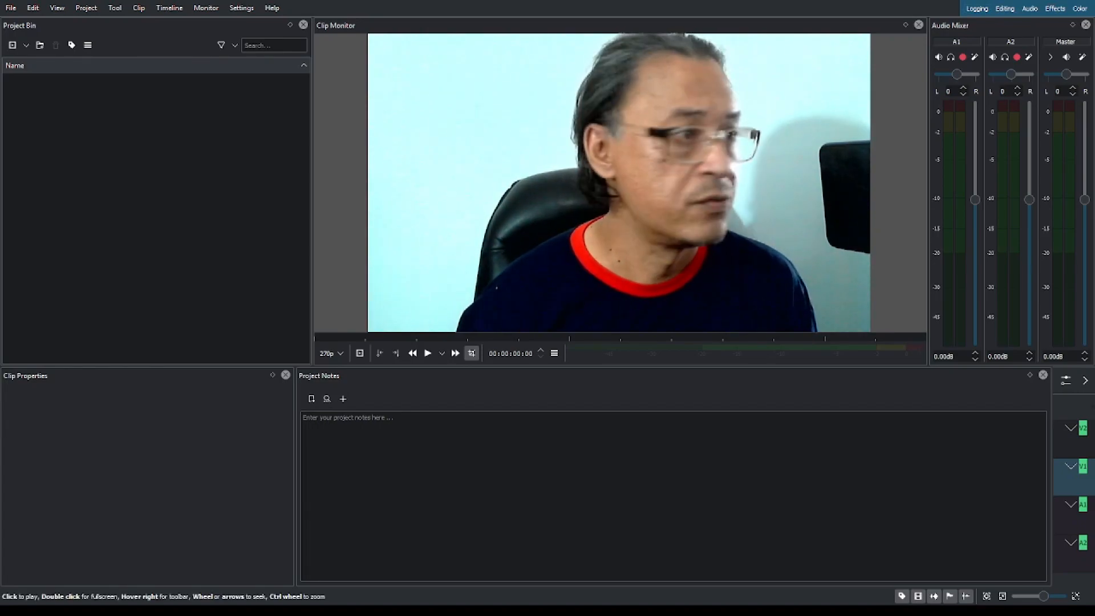
Look through the Editing, Audio, Effects and Color workspace layouts and end on the Editing layout.
click(701, 188)
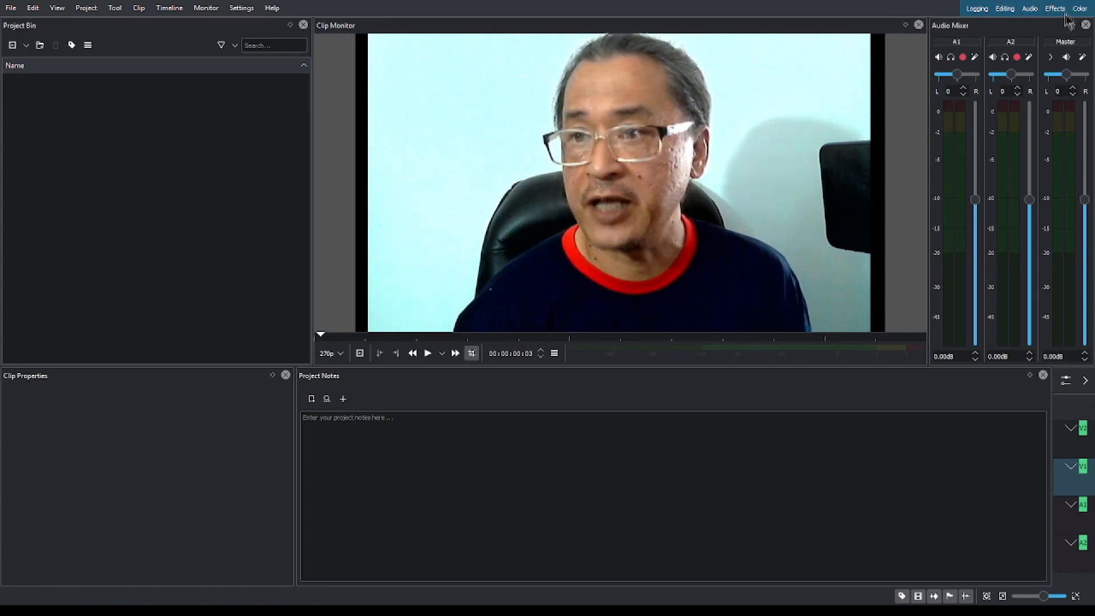
click(1012, 10)
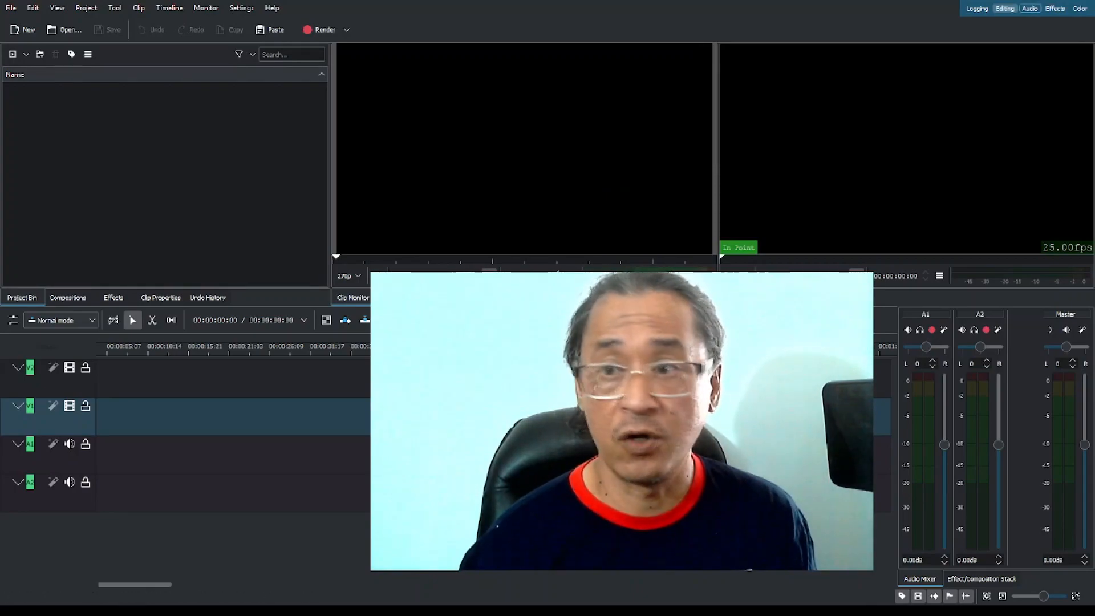
click(1030, 9)
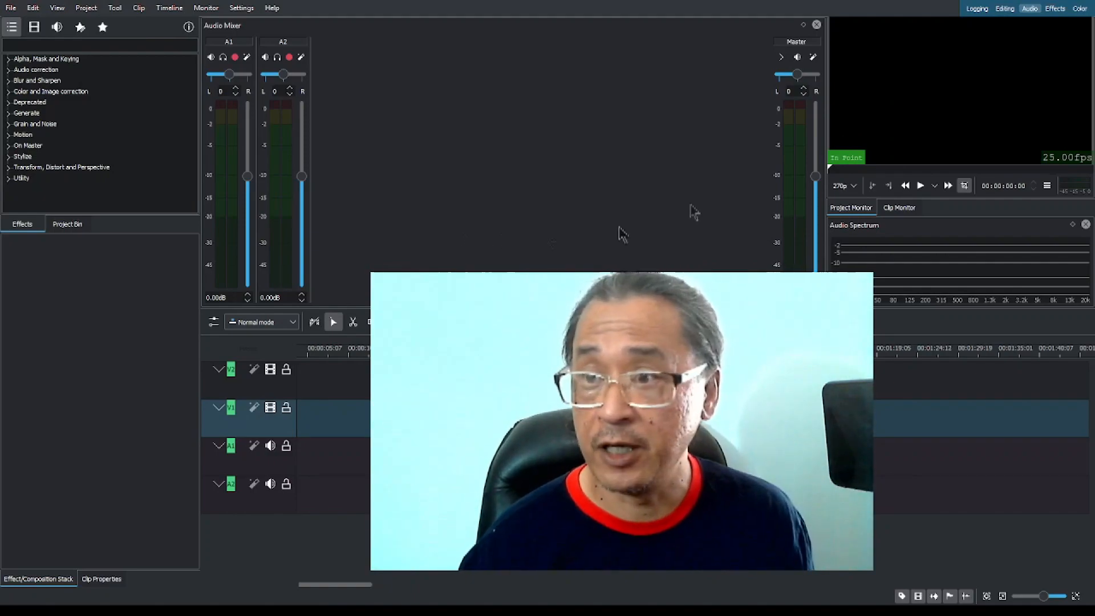
click(1055, 9)
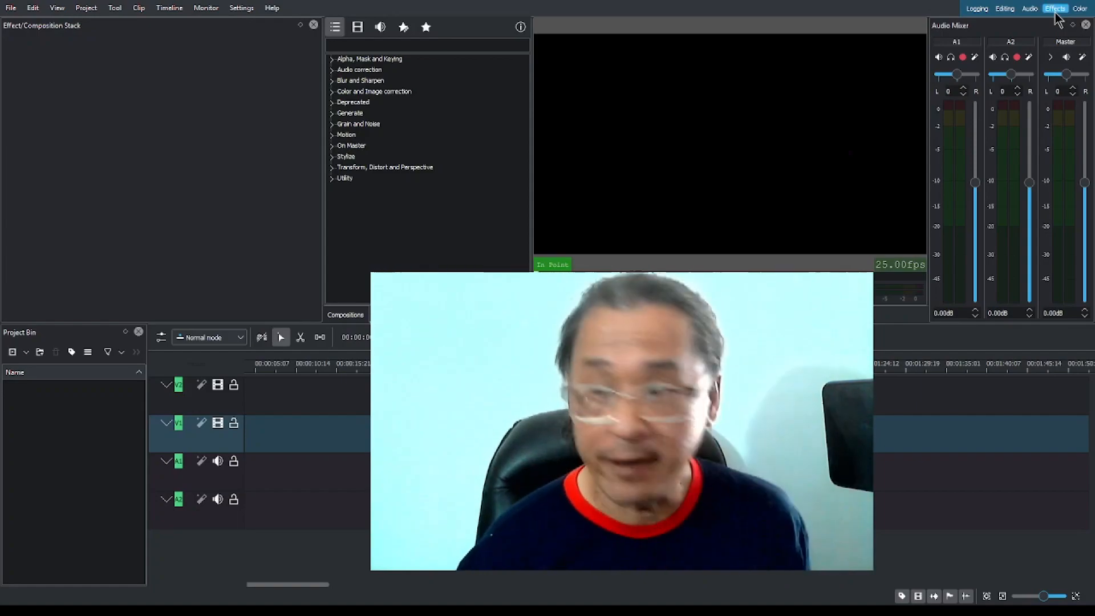
click(1080, 9)
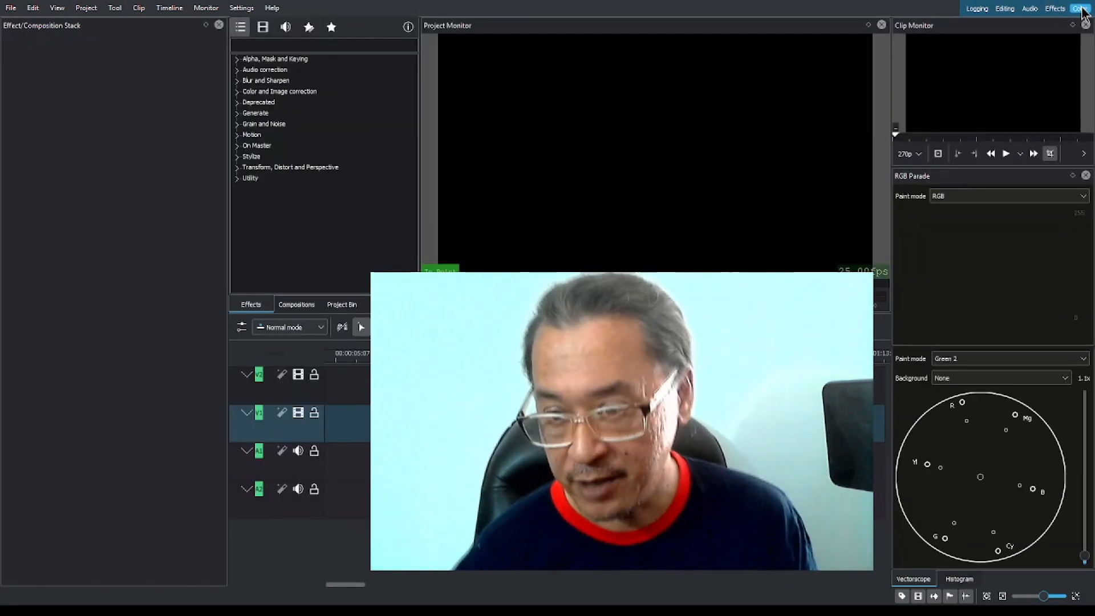
click(1004, 9)
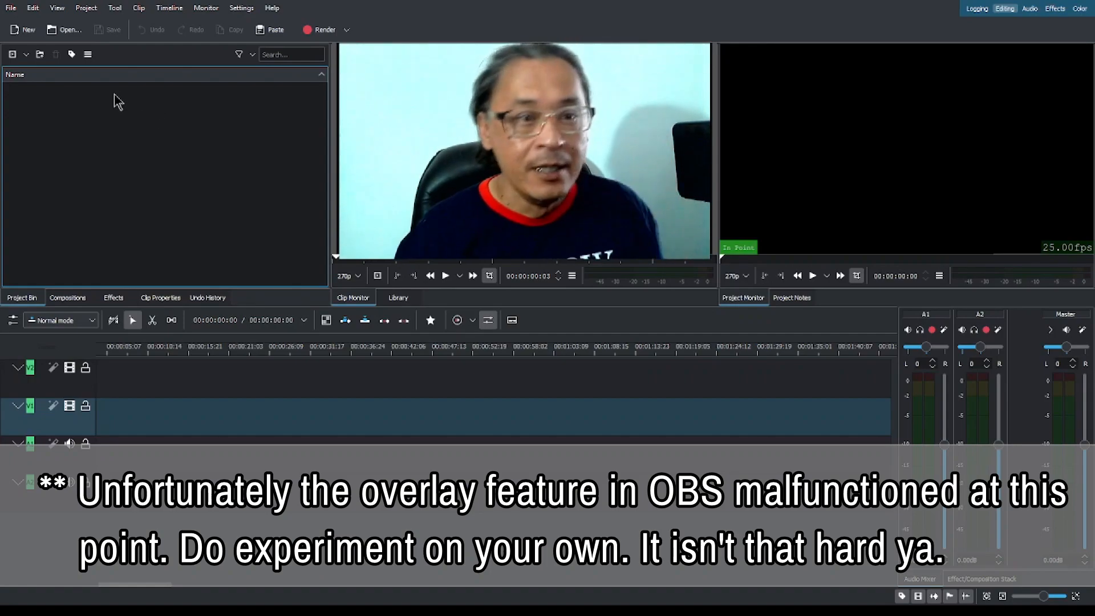
Import the 4K cameraman-recording-video-in-studio clip into the project bin, keep it selected and open it in the clip monitor.
double_click(158, 120)
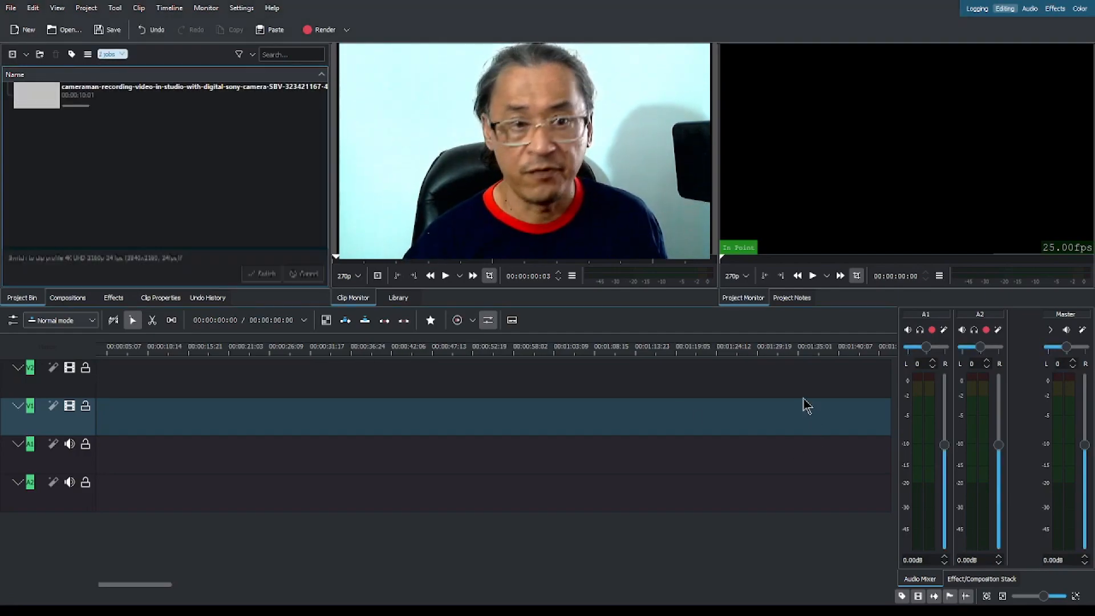
click(141, 101)
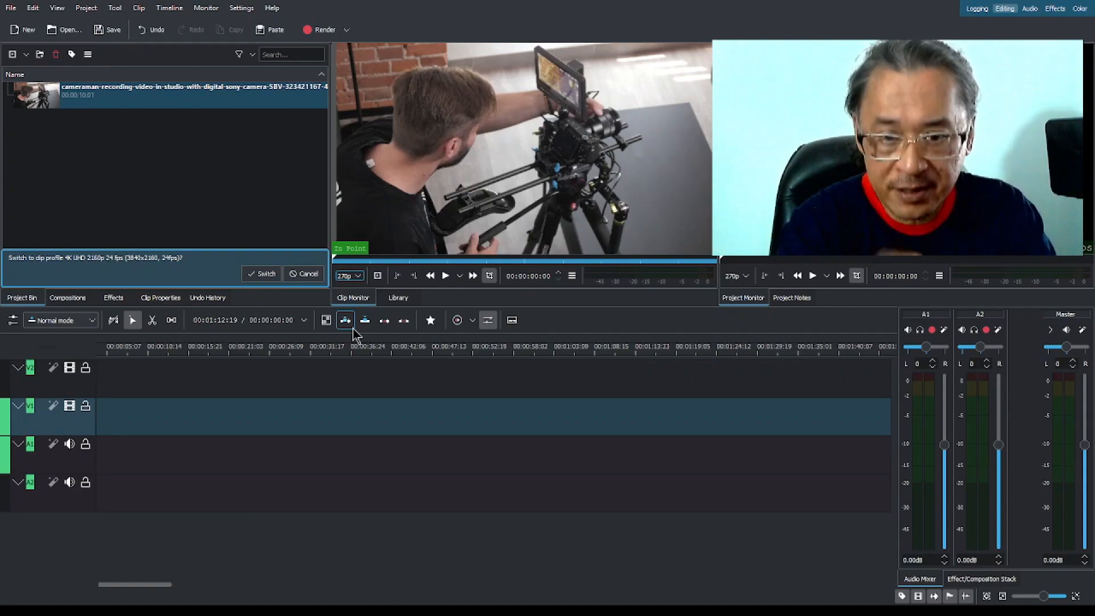
Play part of the cameraman clip in the clip monitor, pause it, and set the preview resolution to 1:1.
click(445, 276)
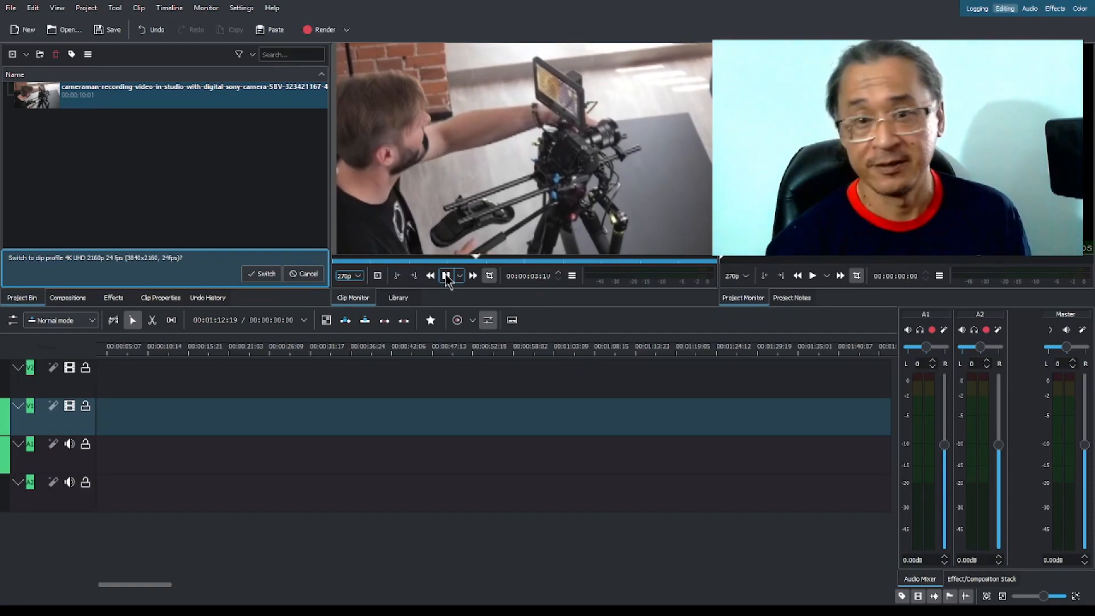
click(445, 275)
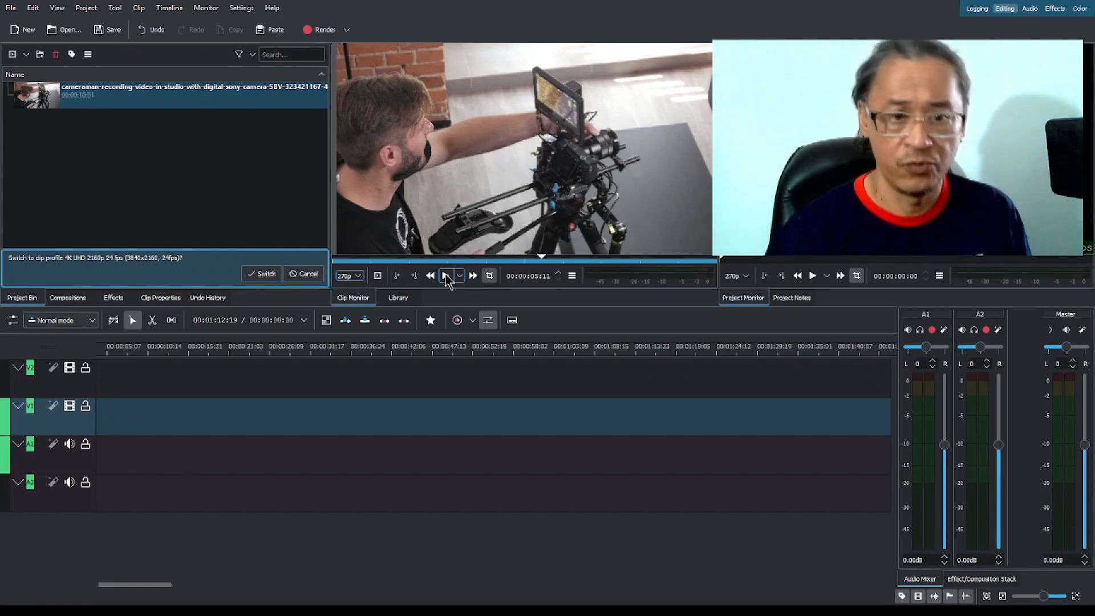
click(355, 287)
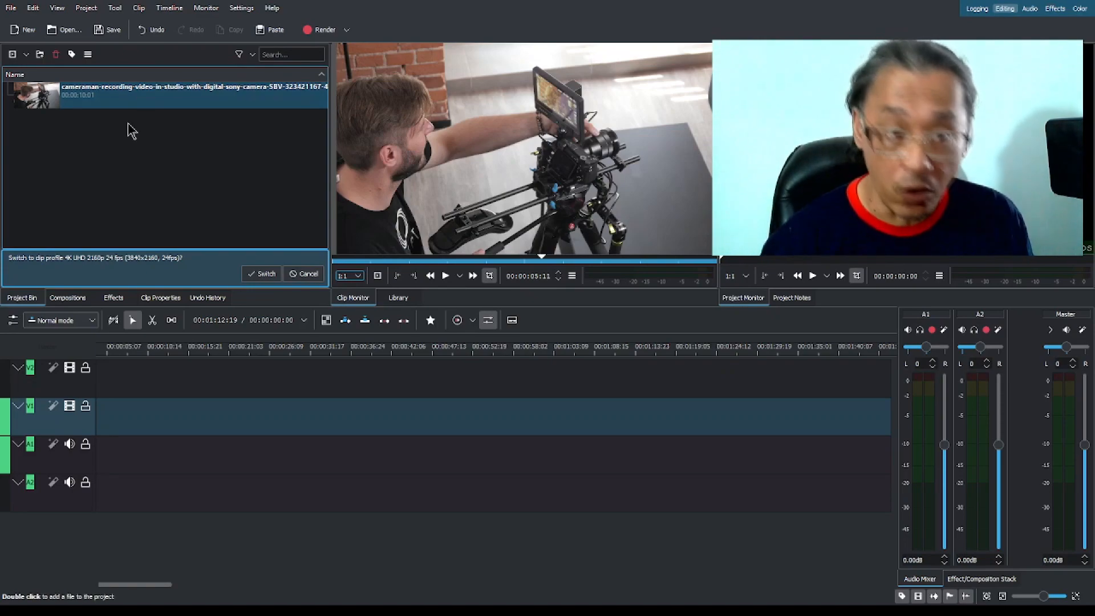
Import the "Find Your Way Beat" MP3 into the project bin and play it in the clip monitor.
click(122, 142)
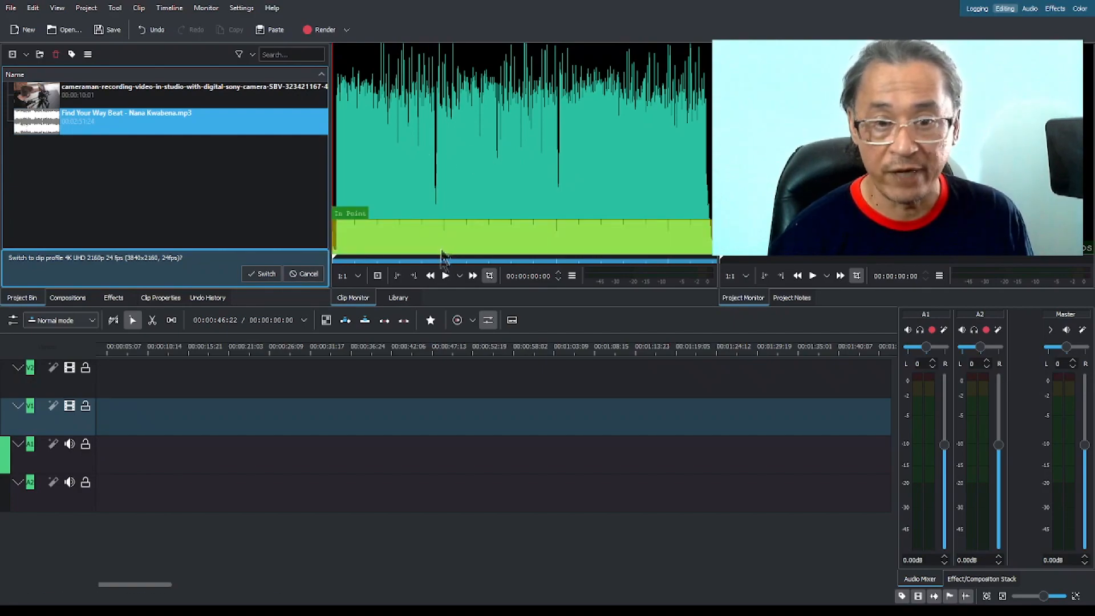
click(445, 275)
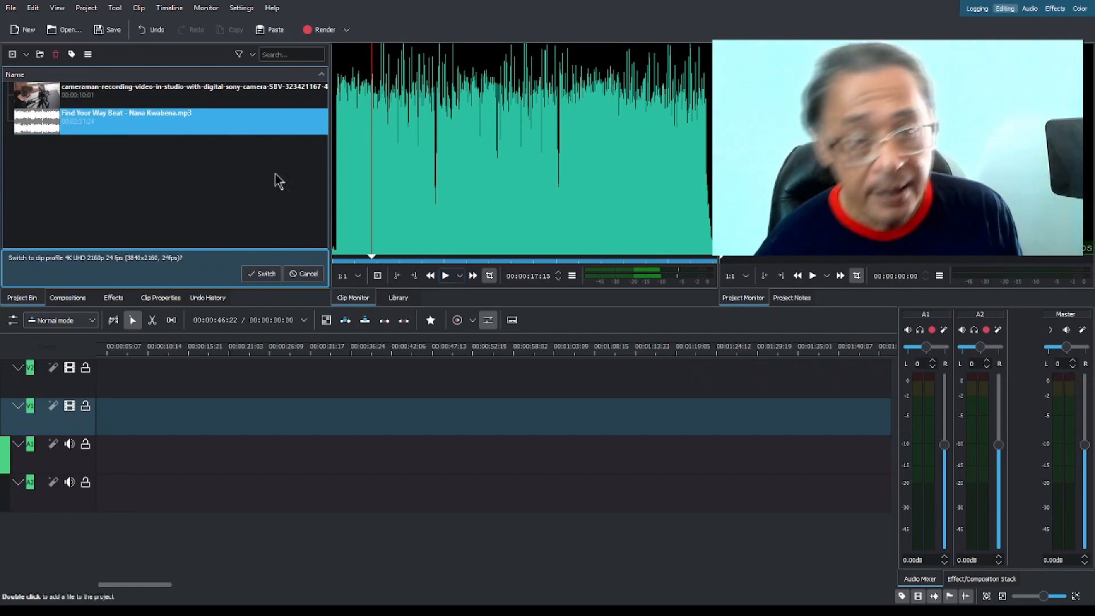
Import the plated-food JPG photo from Pexels into the project bin.
click(128, 176)
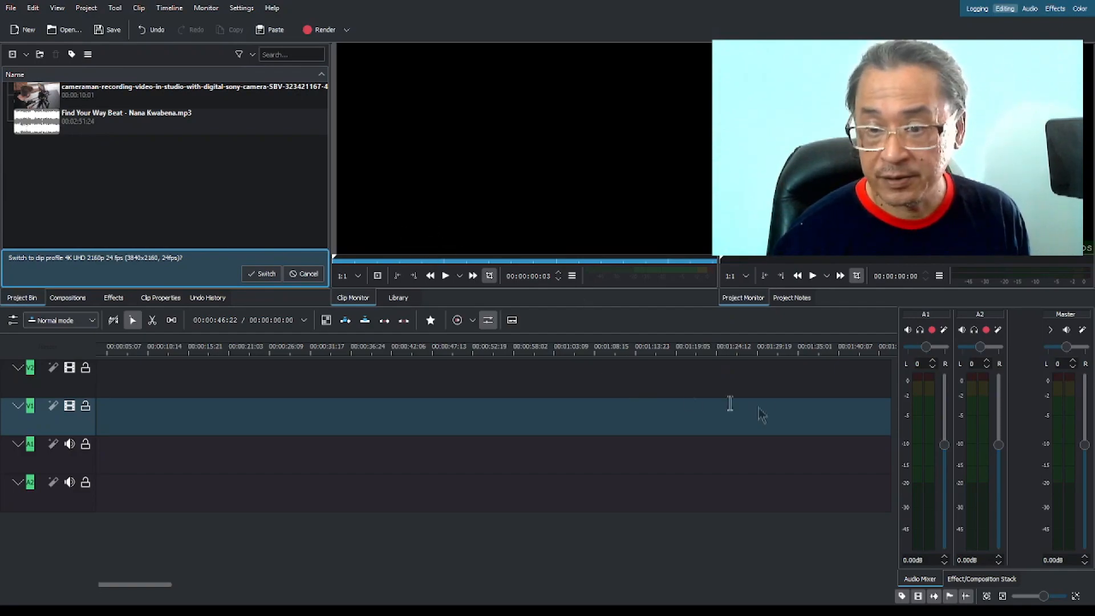
click(798, 404)
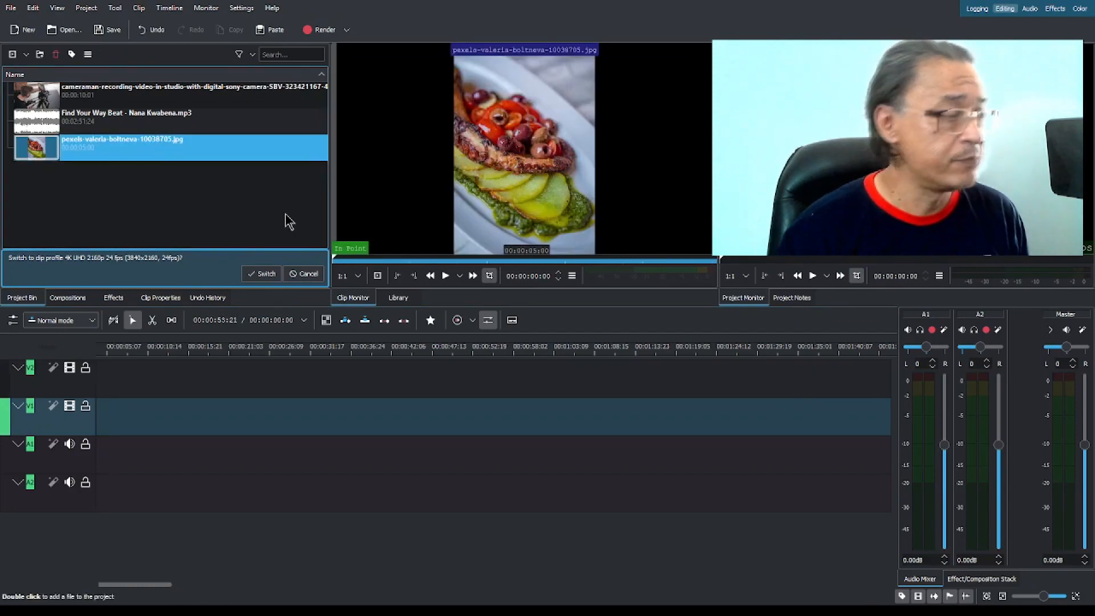
View the video, music and photo clips in turn in the clip monitor and decline switching to the 4K UHD 2160p 24 fps profile.
click(191, 103)
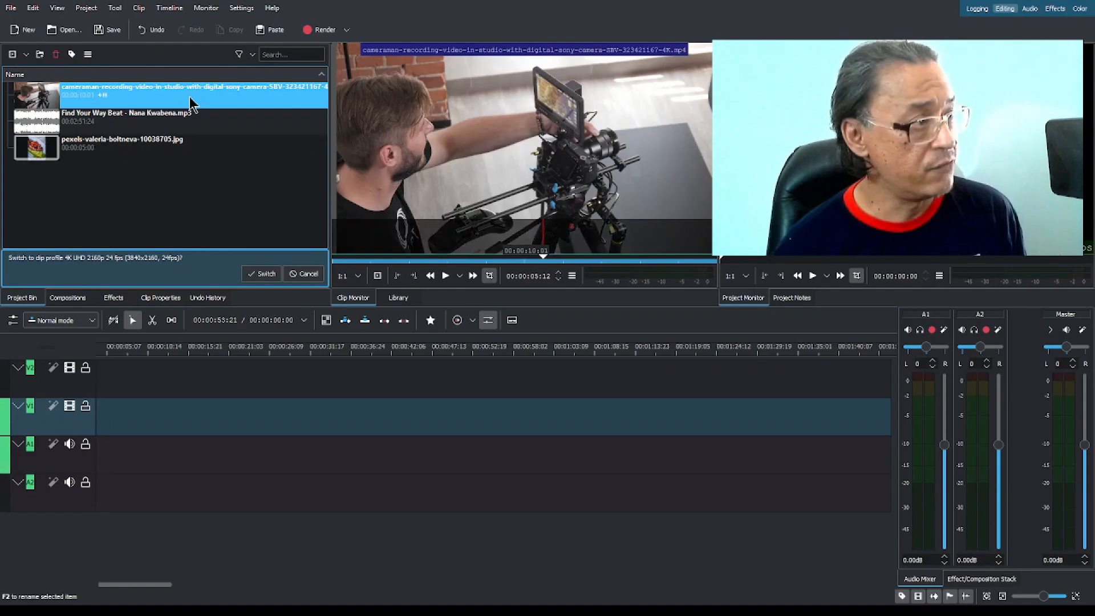
click(186, 120)
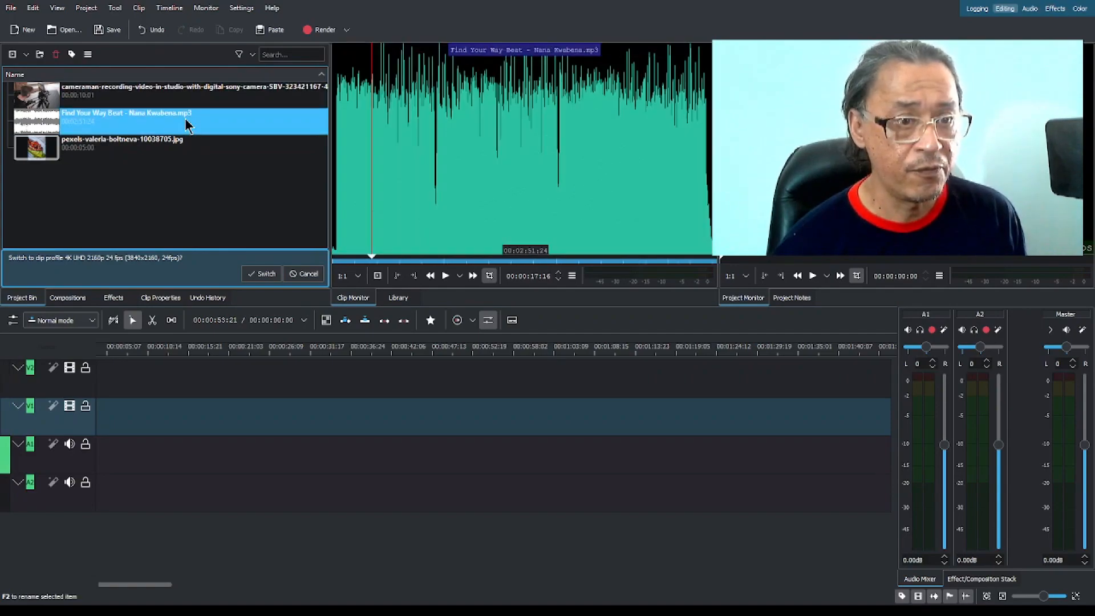
click(170, 151)
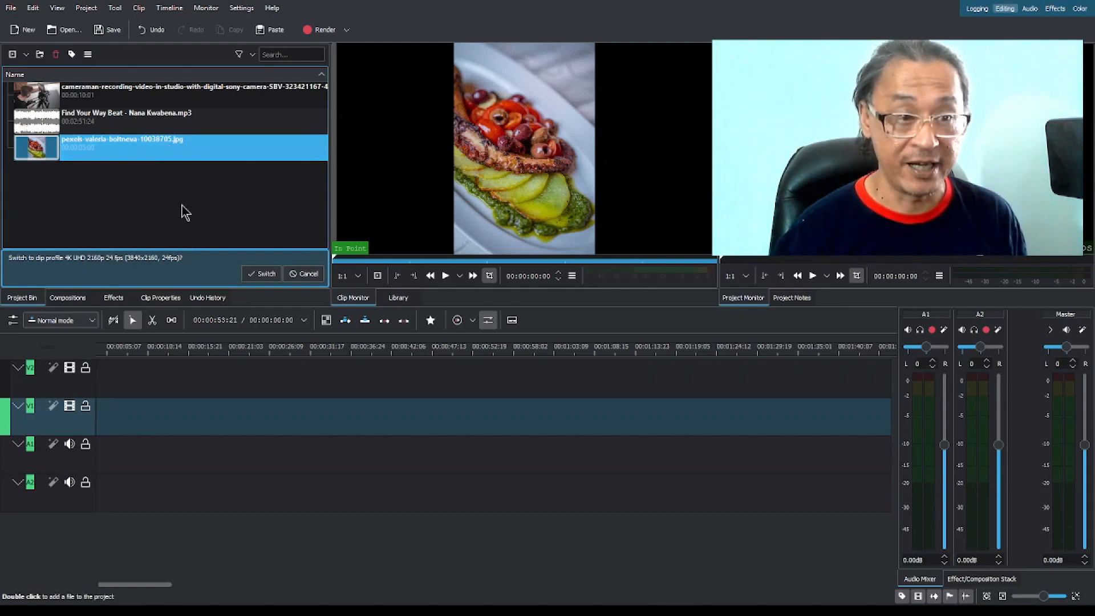
click(302, 274)
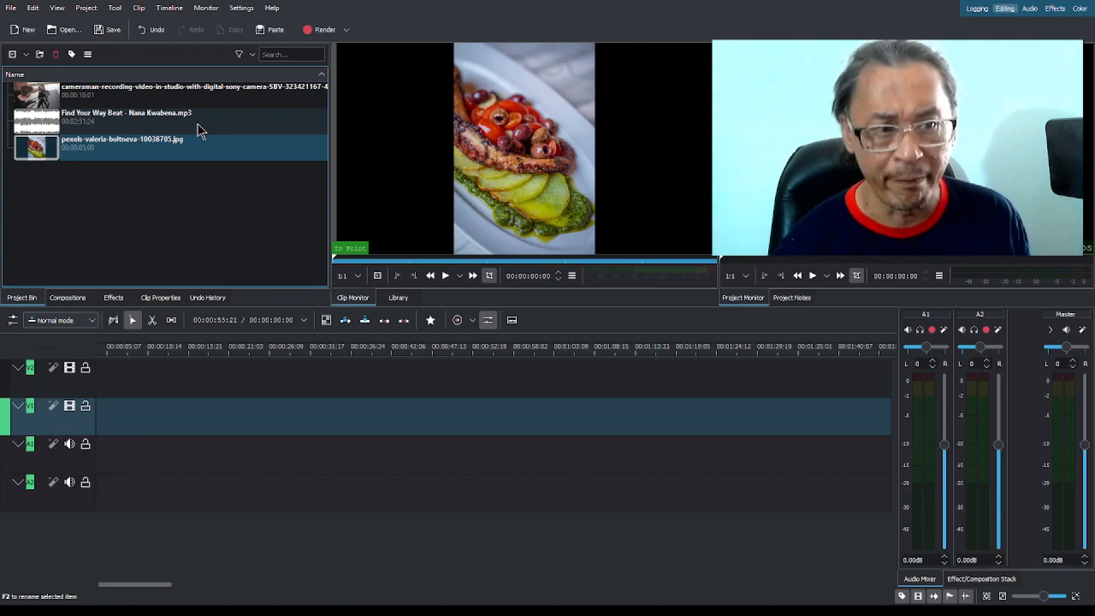
Preview the cameraman video, the MP3 track and the food photo from the project bin using playback.
click(122, 100)
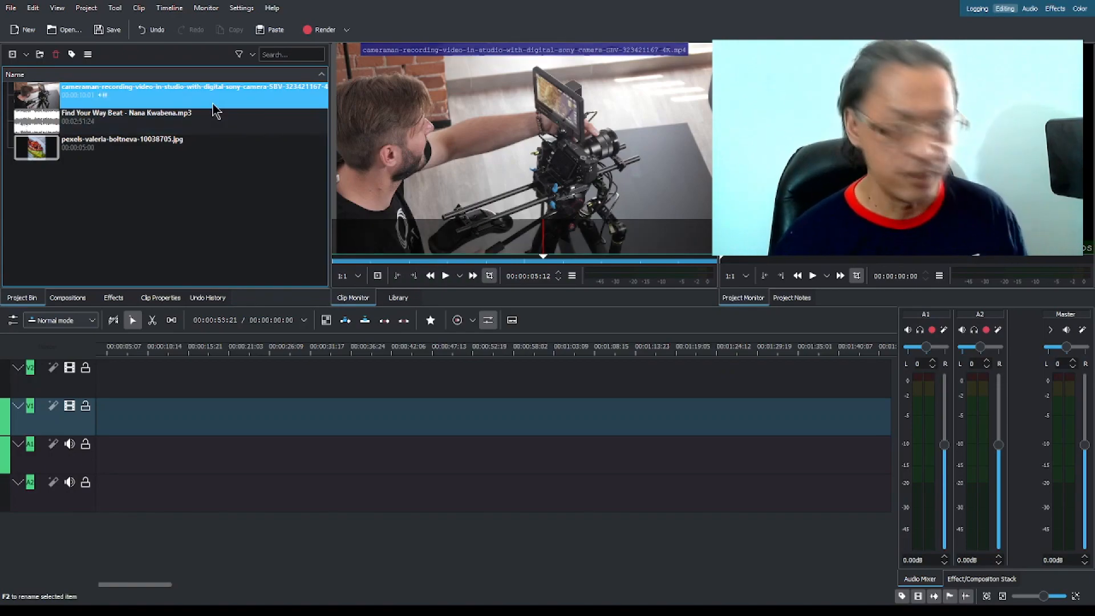
key(space)
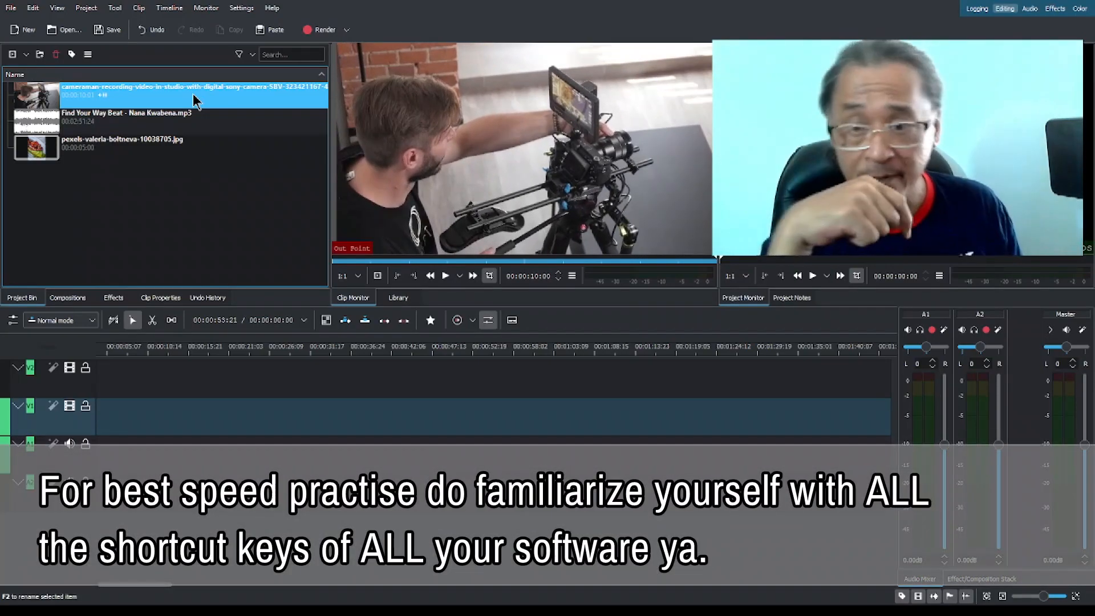
key(space)
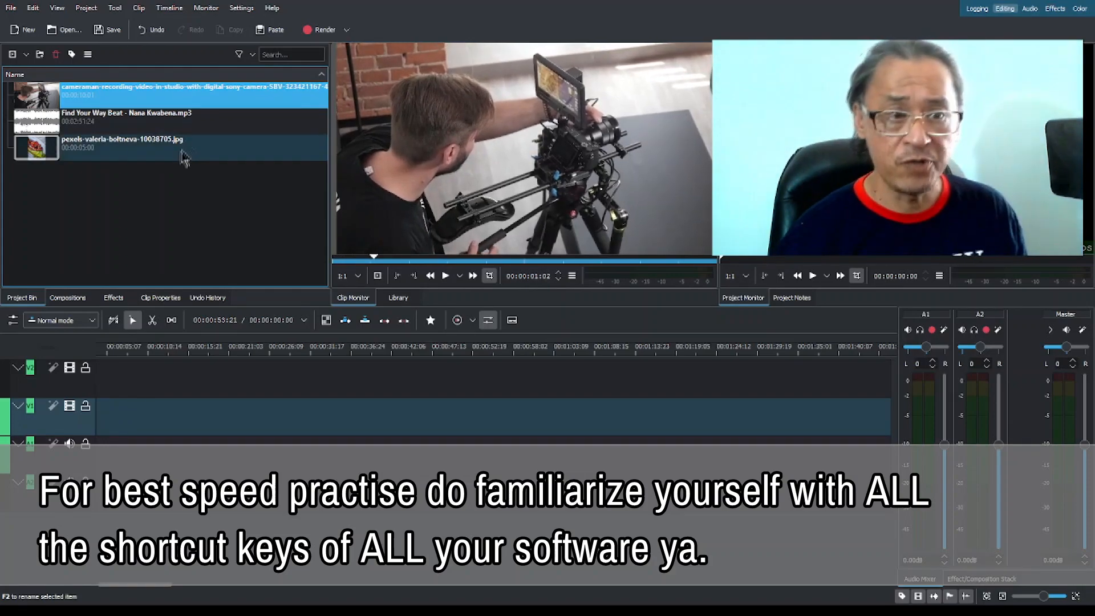
click(170, 130)
key(space)
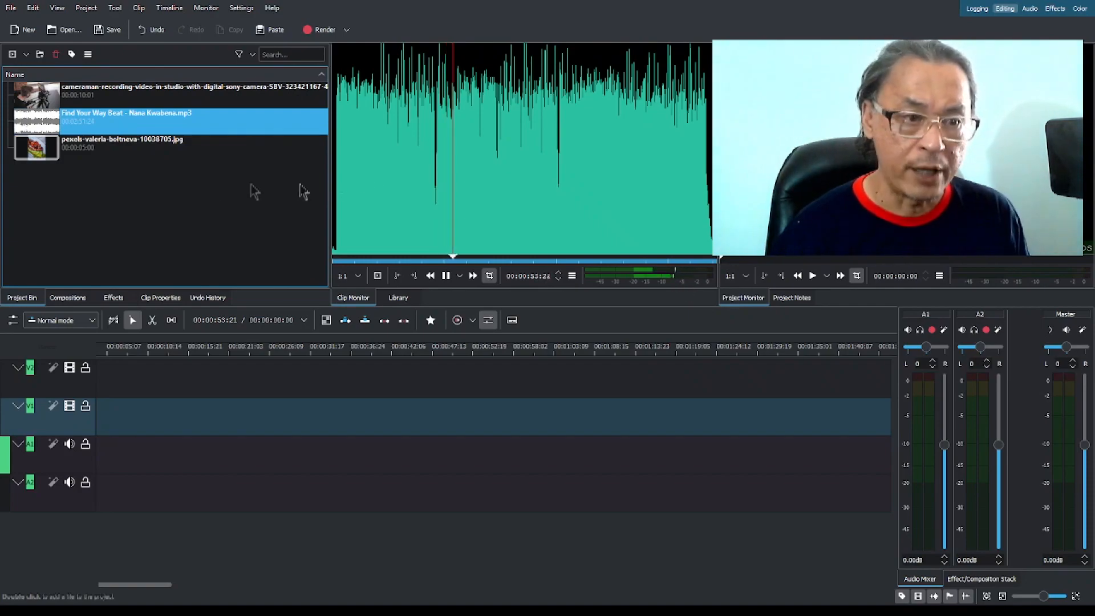
click(156, 157)
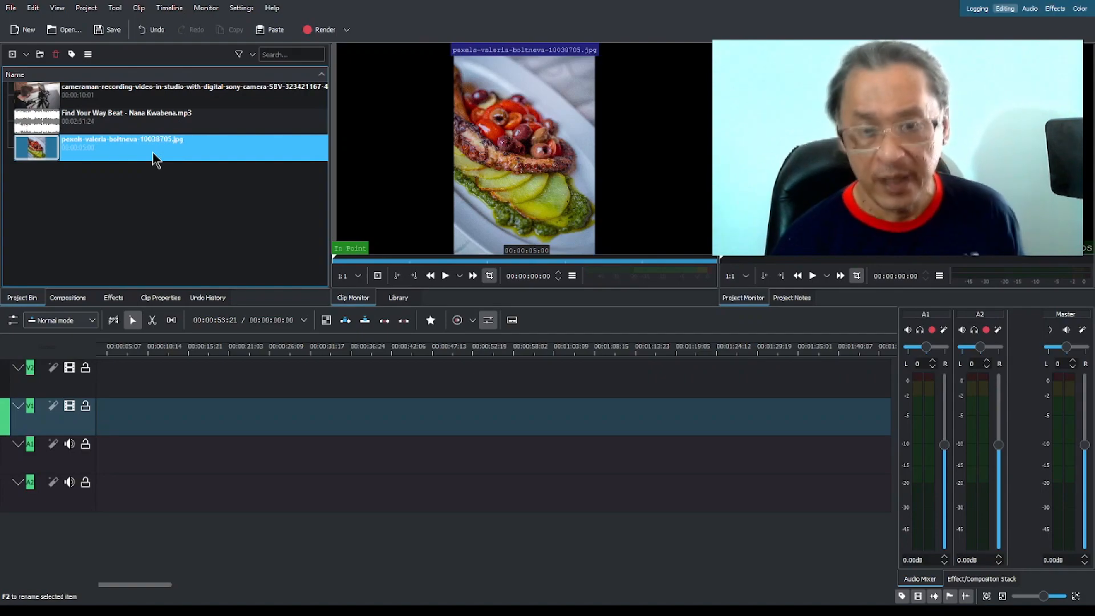
key(space)
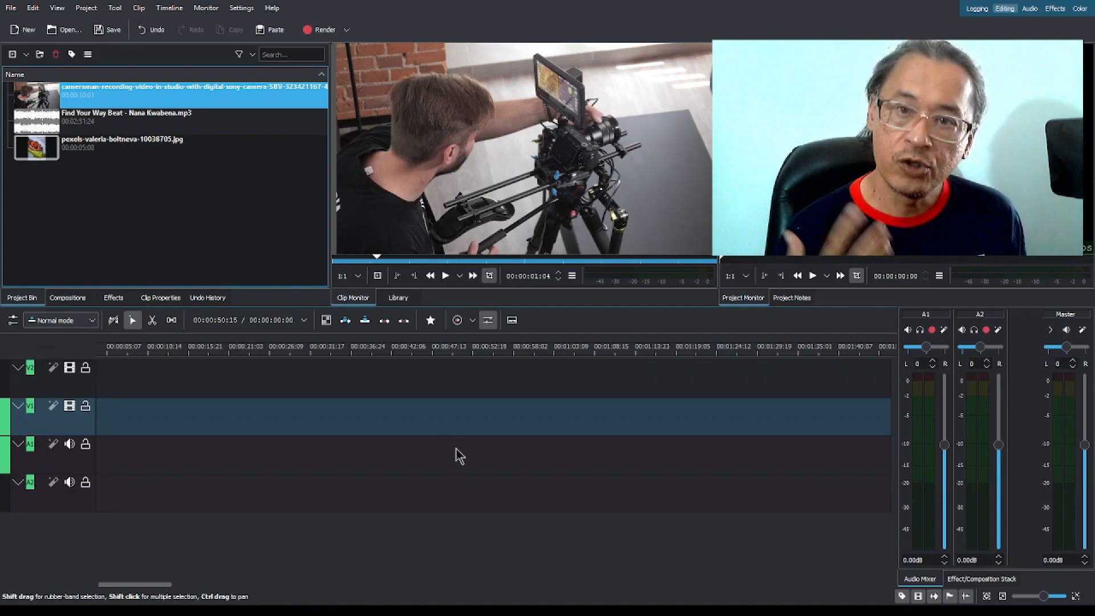
Scrub the timeline playhead forward to about 00:00:57:15 and return it to the start at 00:00:00:00.
click(190, 354)
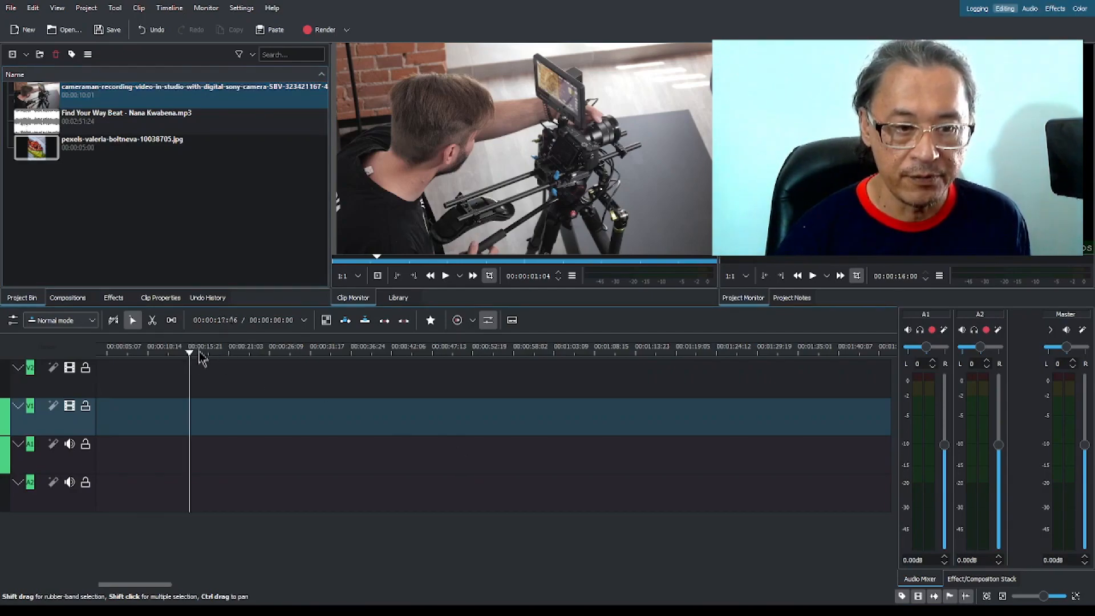
click(245, 354)
drag(224, 351, 511, 365)
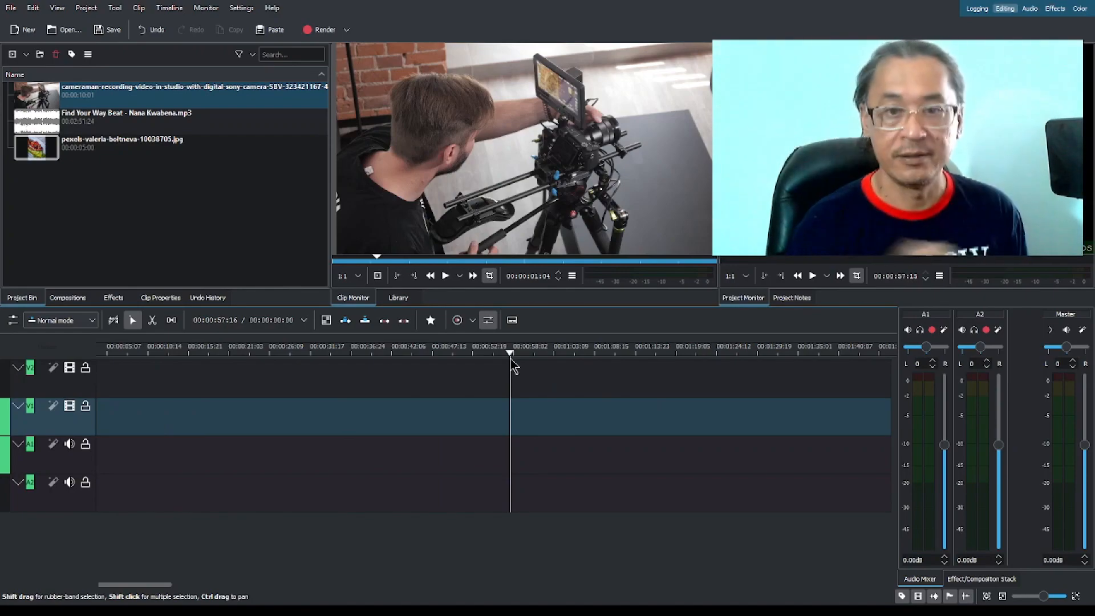
drag(536, 358, 97, 356)
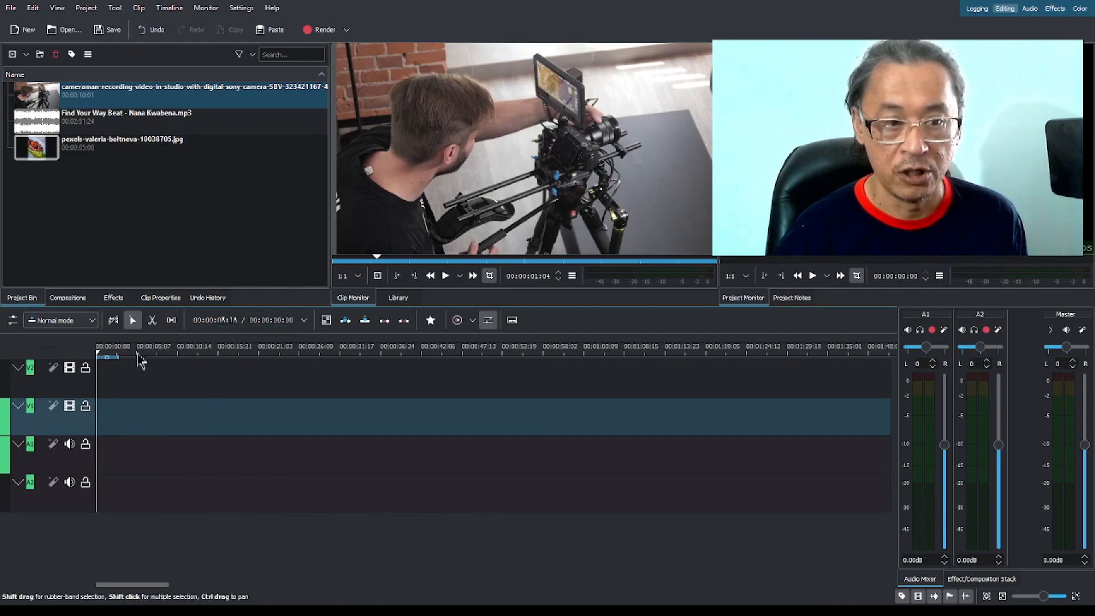
drag(140, 360, 89, 359)
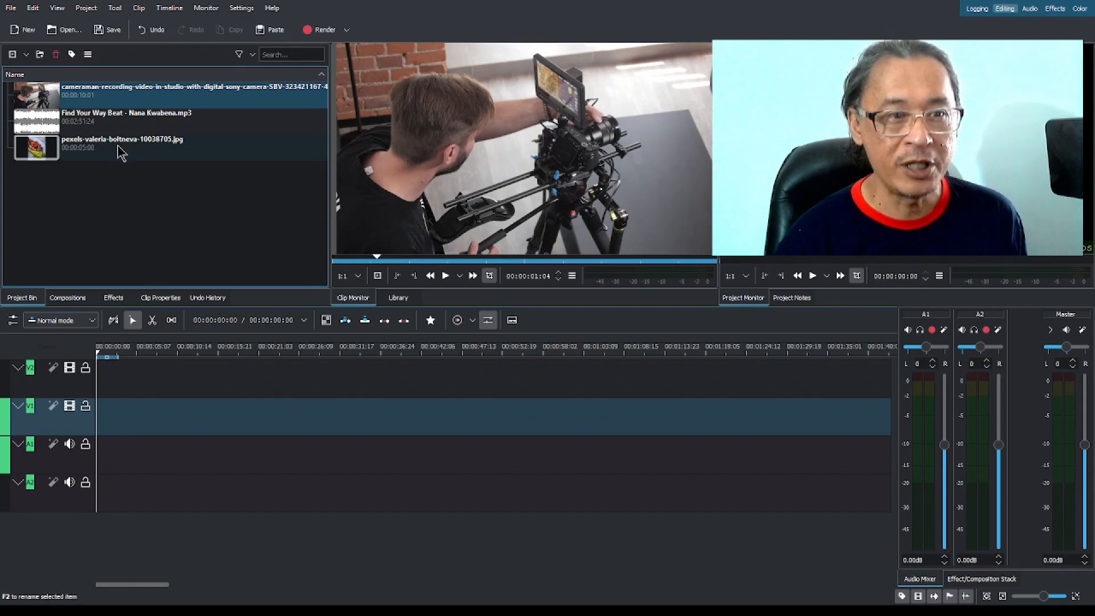
Place the cameraman video clip on timeline tracks V1 and A1, starting about 5 seconds in.
click(41, 103)
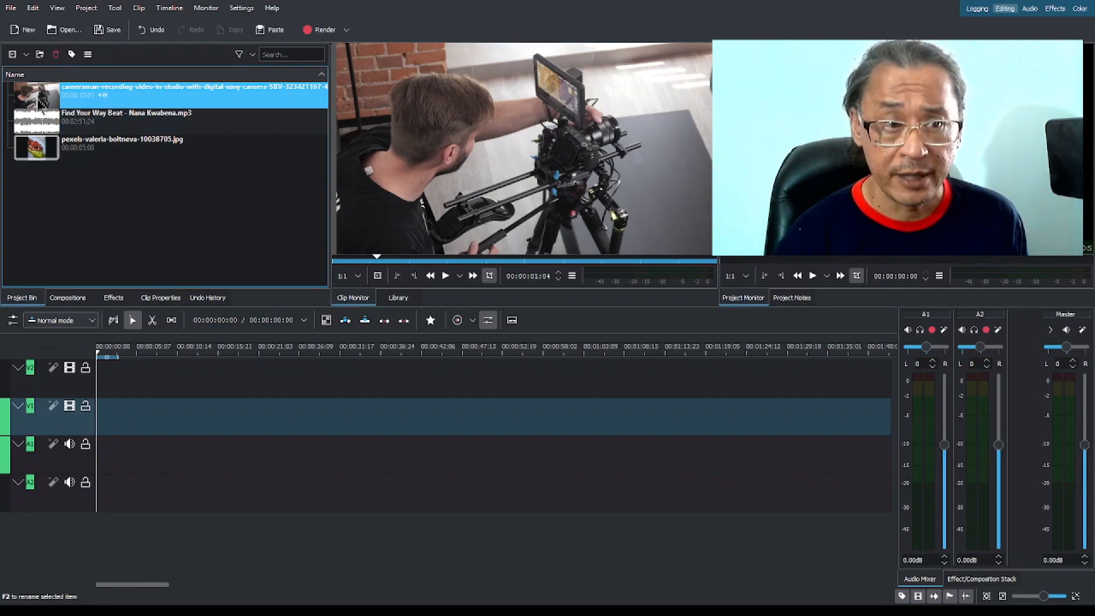
drag(39, 103, 191, 420)
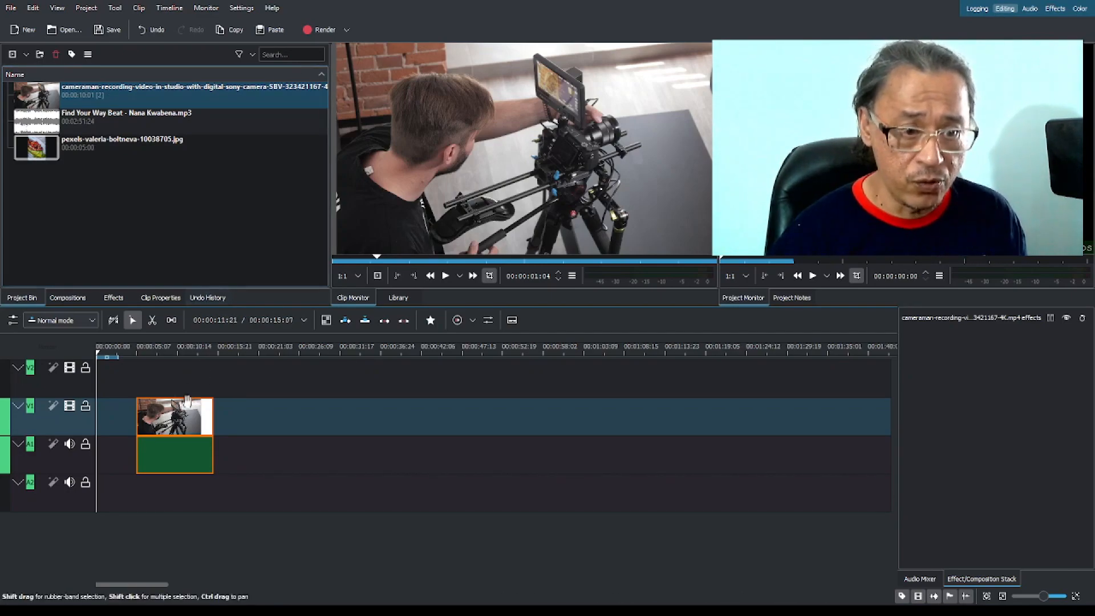
Play the placed cameraman clip on the timeline from about 00:00:06:15, replay that part and pause it.
mouse_move(160, 353)
mouse_down()
mouse_move(189, 352)
mouse_move(151, 359)
mouse_up()
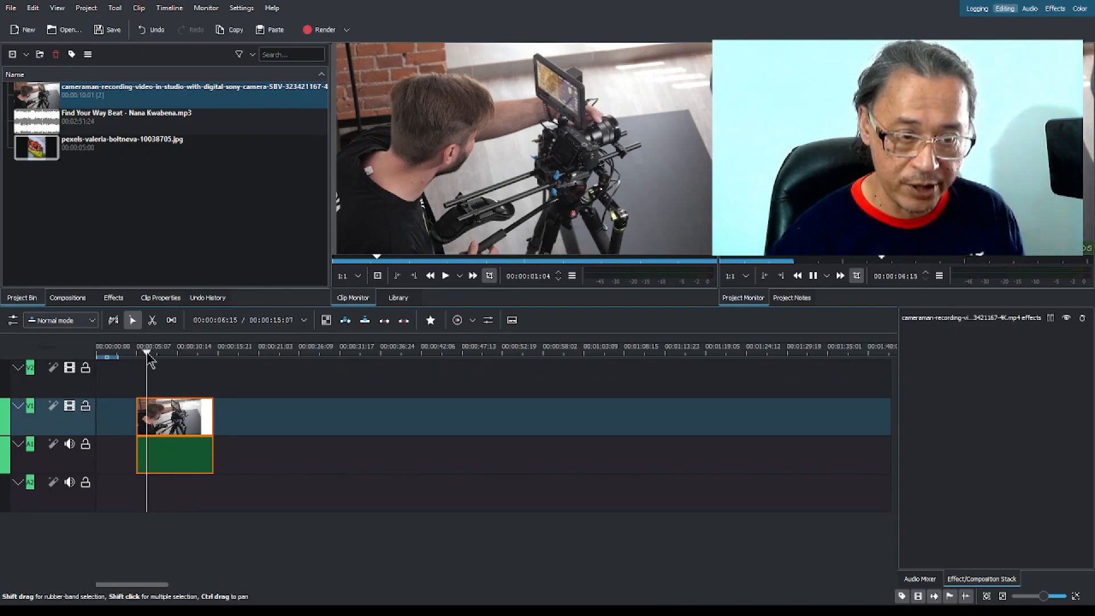
key(space)
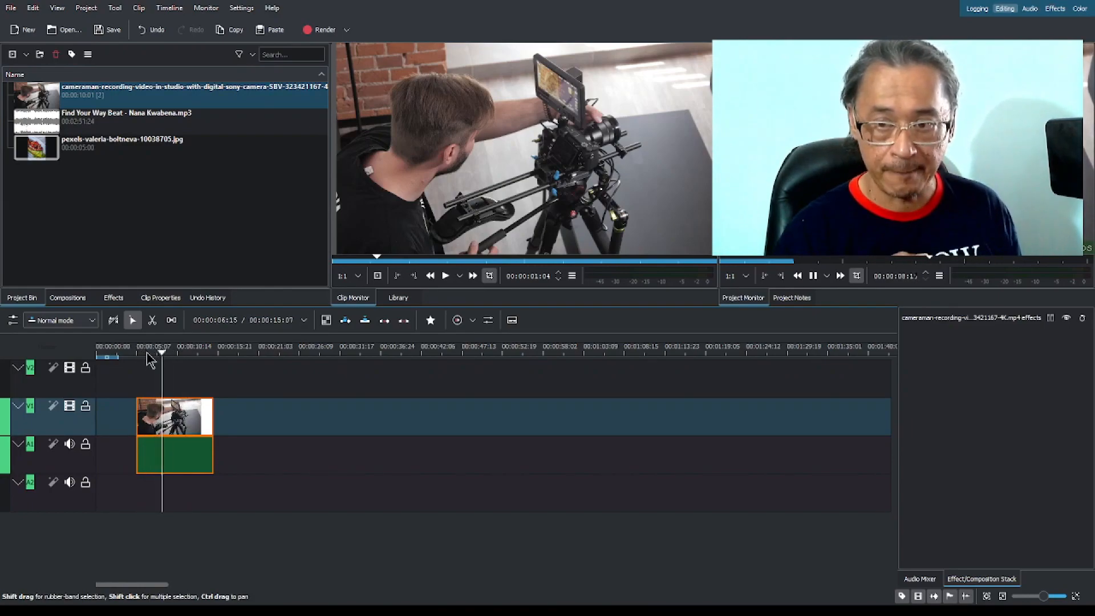
key(space)
click(147, 353)
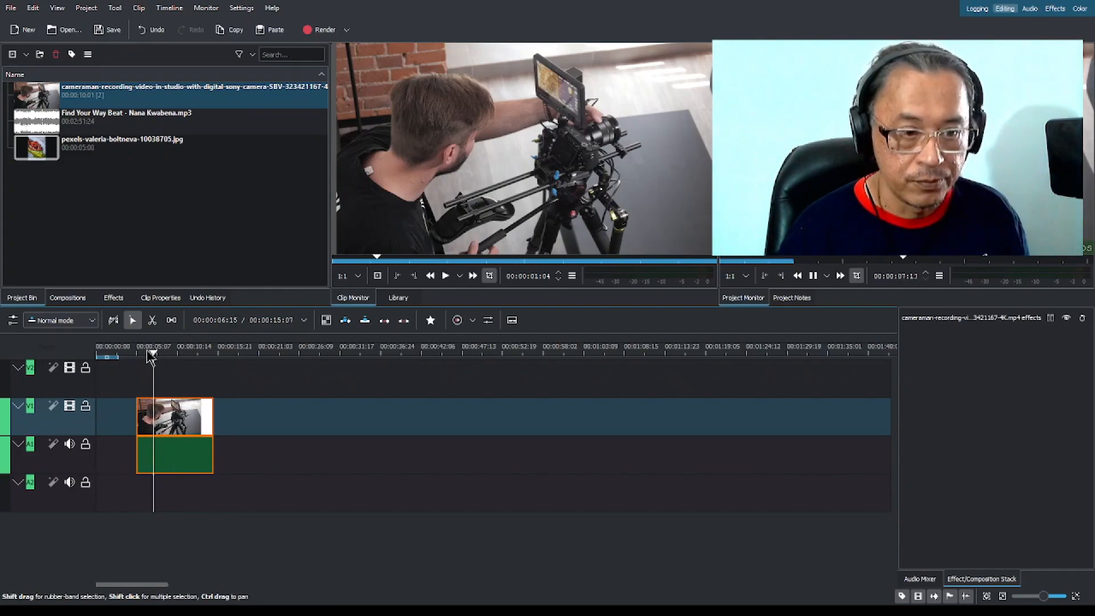
key(space)
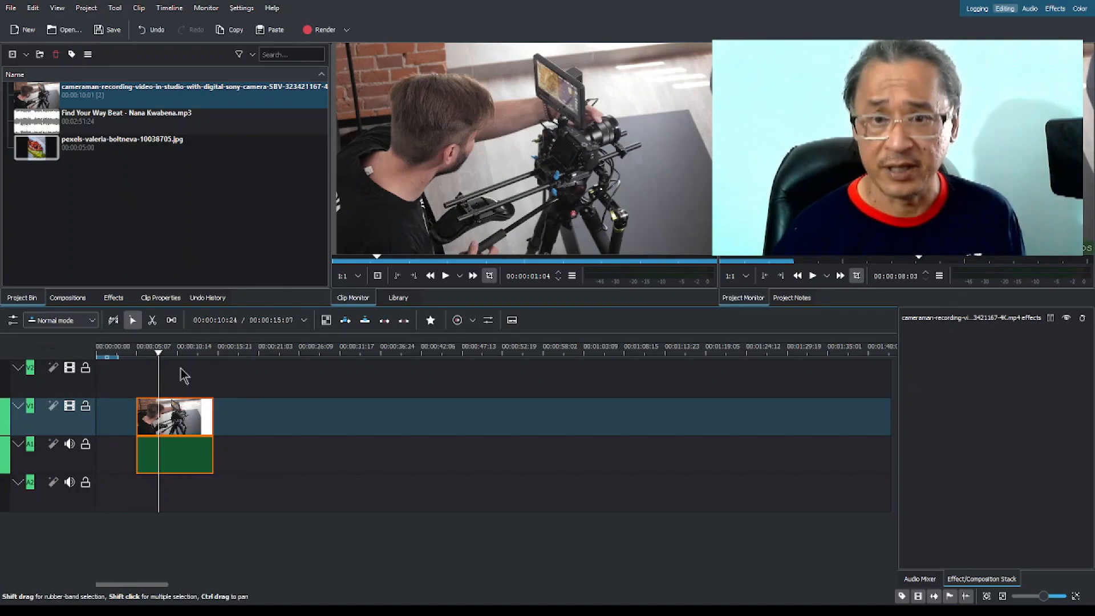
Import the video 00000.MTS into the project bin and place it on tracks V1 and A1 starting at about 22 seconds.
click(150, 213)
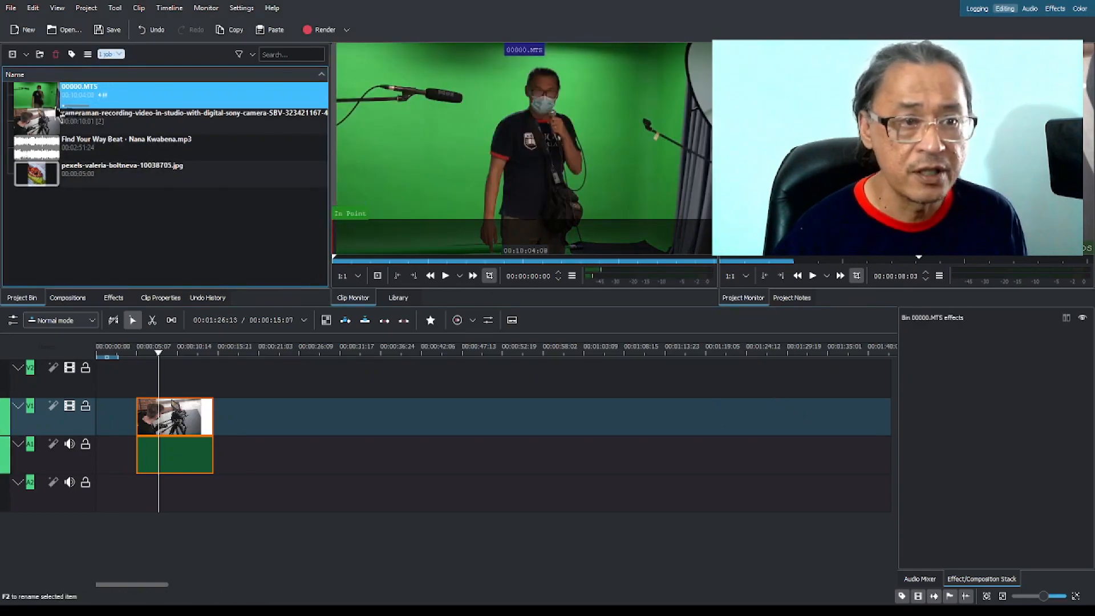
drag(41, 100, 268, 419)
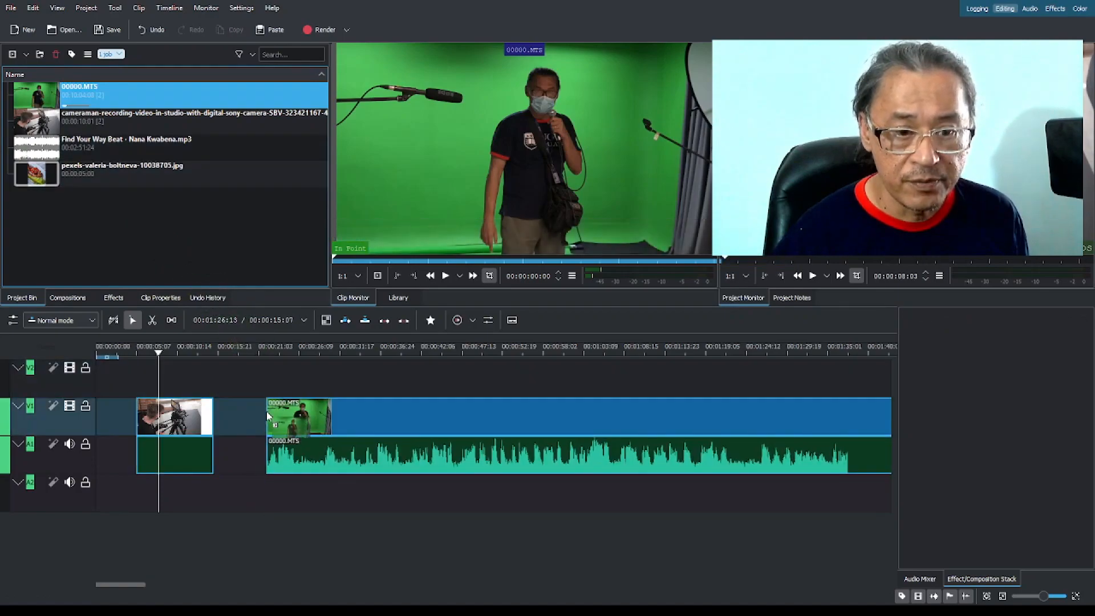
Play the green-screen clip on the timeline from about 27 seconds, and check it again from about 33 and 45 seconds.
click(307, 355)
key(space)
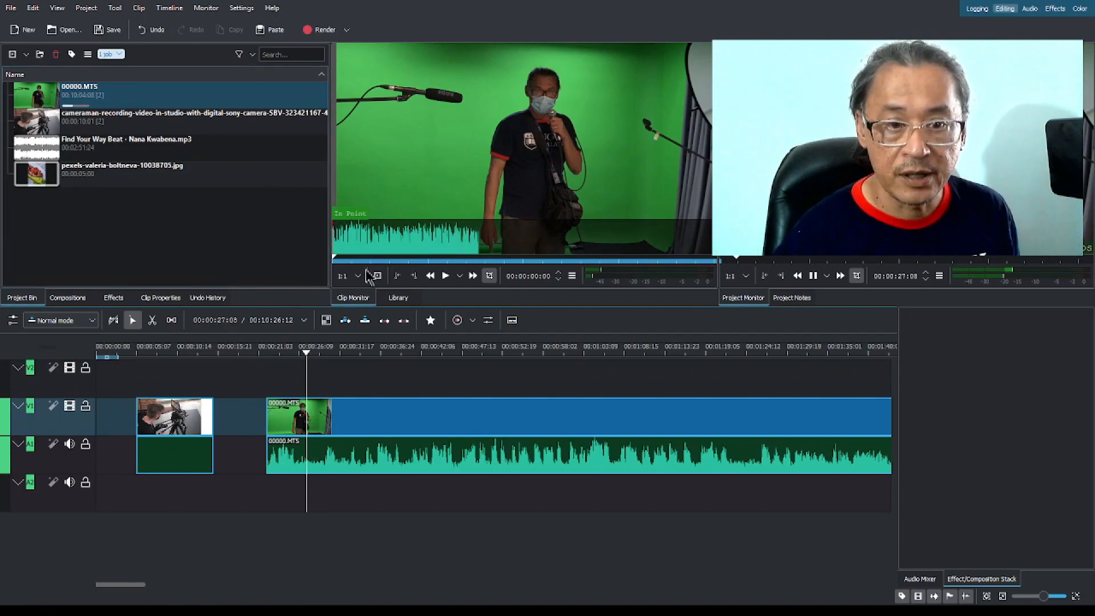
click(348, 354)
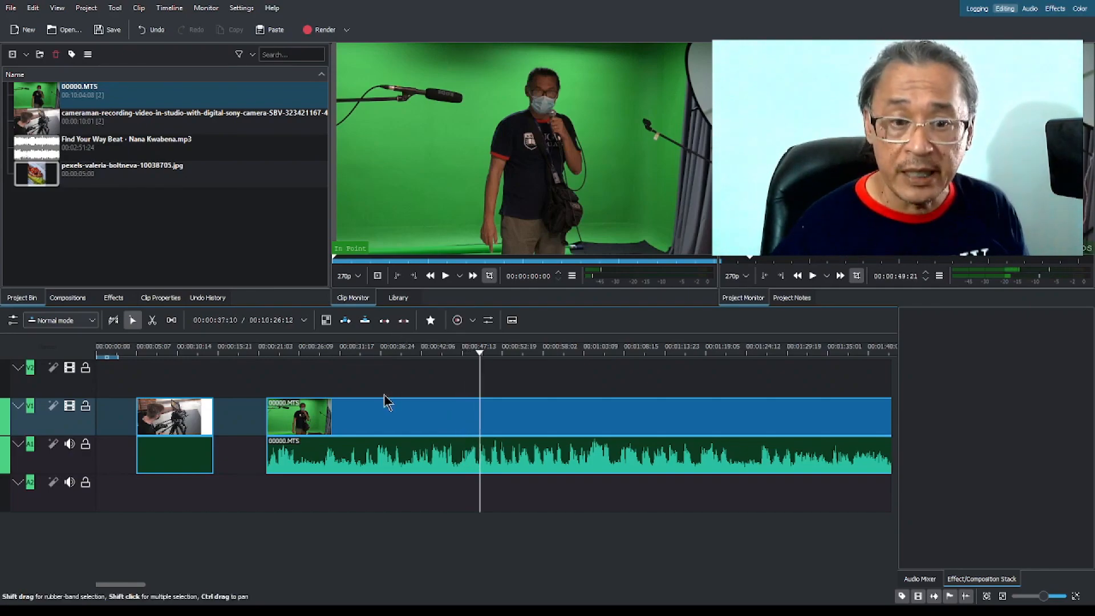
click(443, 354)
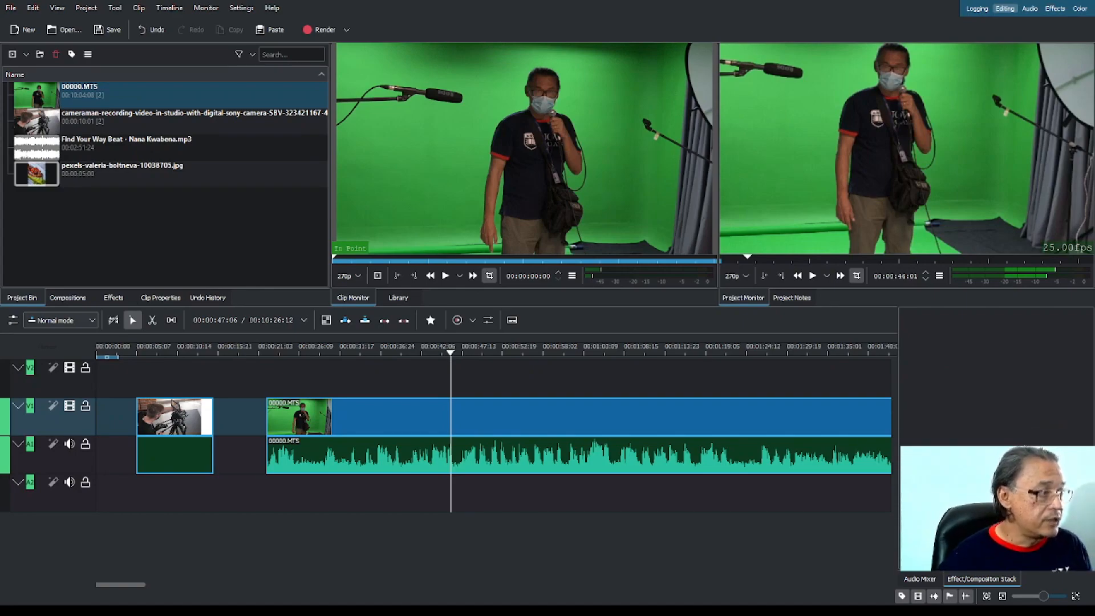
Nudge the 00000.MTS clip on V1 and A1 to start at 00:00:22:21, and play the timeline from about 38 seconds.
drag(542, 417, 547, 417)
click(391, 352)
key(space)
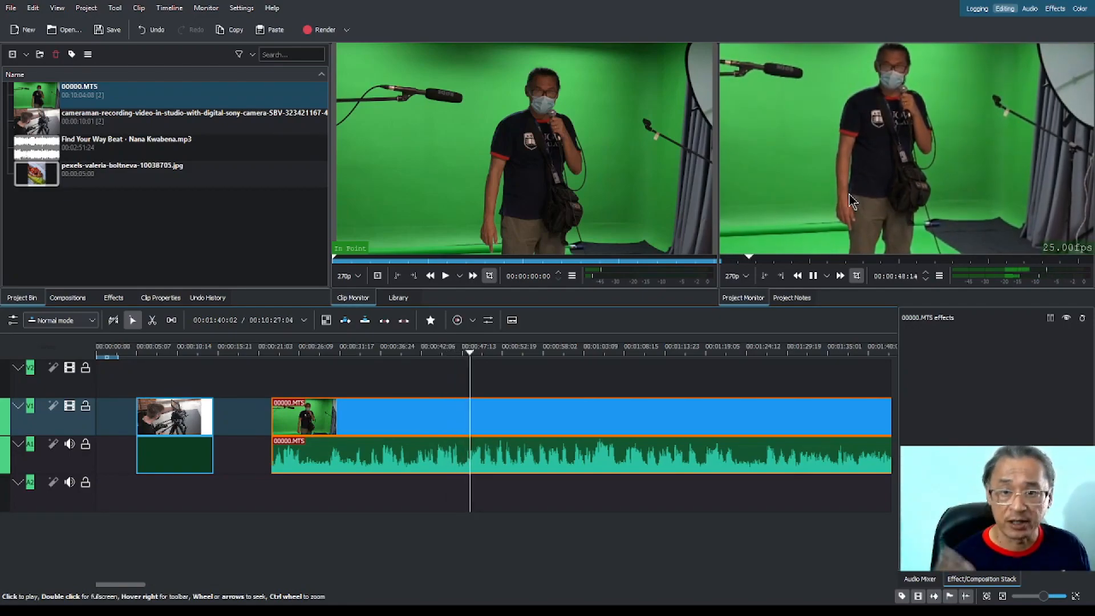
key(space)
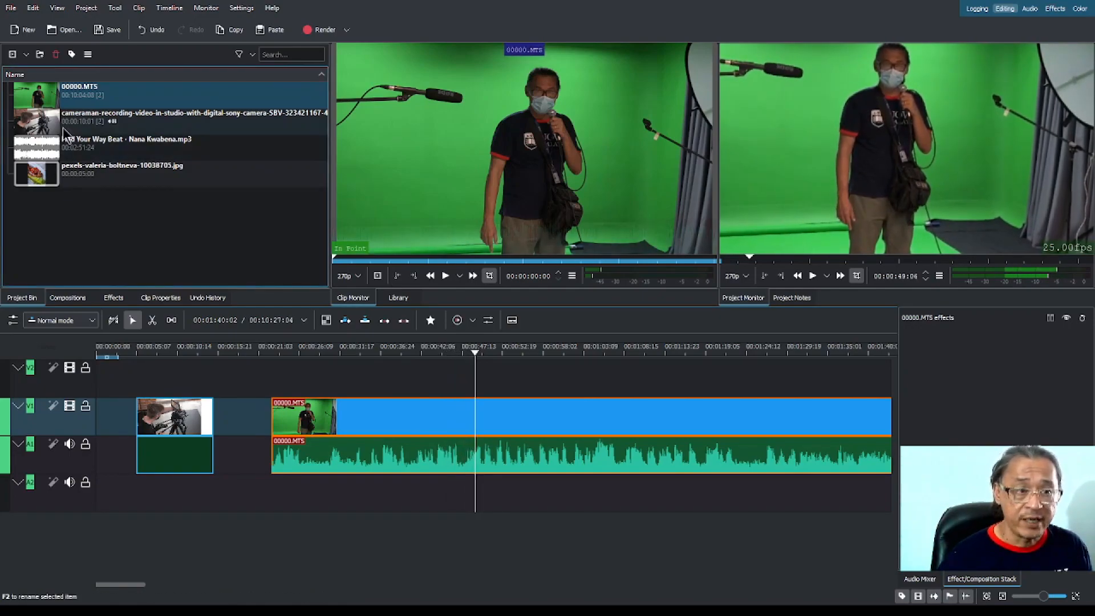
Open the properties of 00000.MTS, return to the project bin, and play the source clip in the clip monitor.
click(36, 98)
double_click(40, 103)
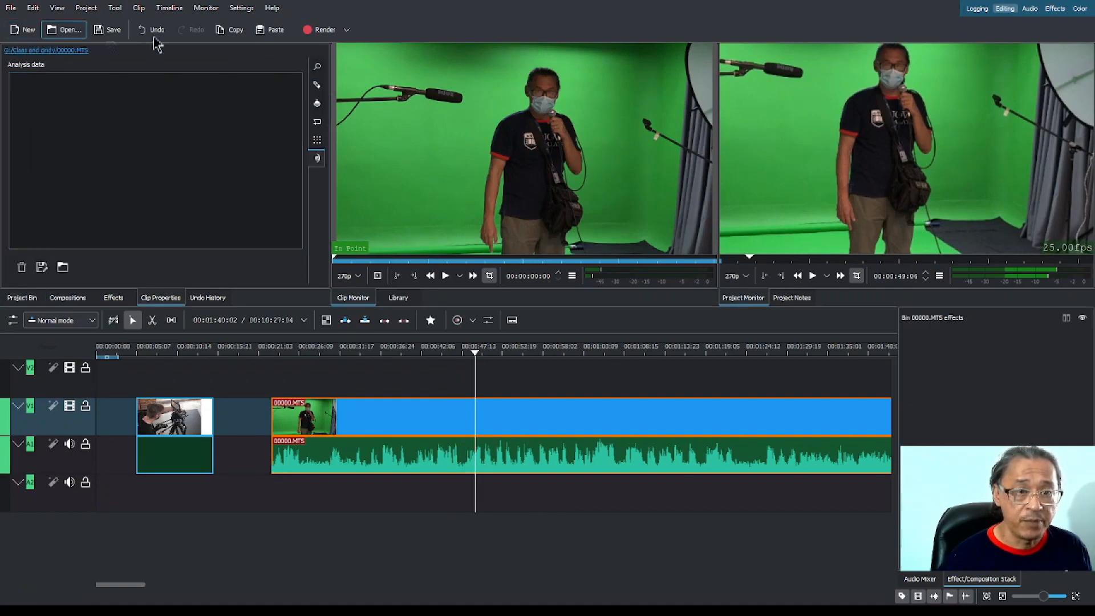
click(22, 297)
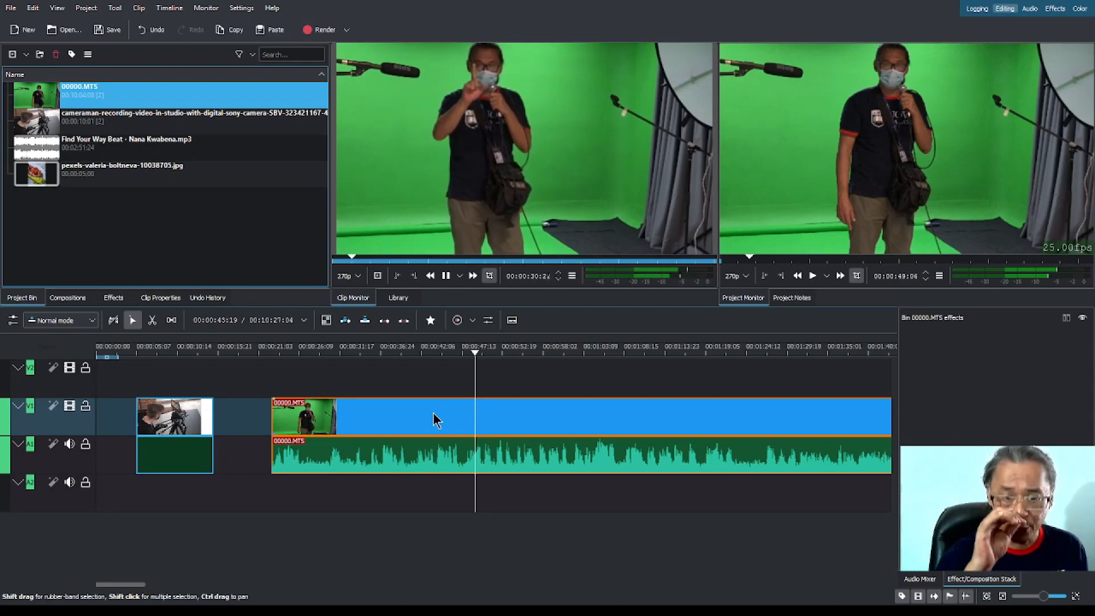
key(space)
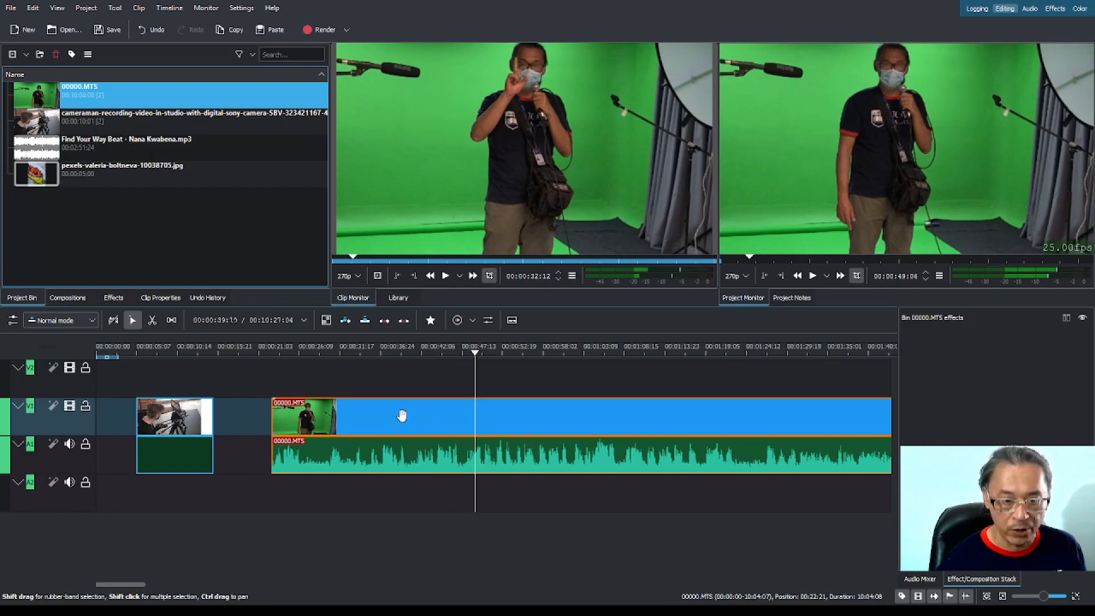
Move the 00000.MTS clip to tracks V2 and A2 starting at 00:00:09:23, and play its overlap with the cameraman clip from about 00:00:06:03.
mouse_move(402, 415)
mouse_down()
mouse_move(386, 421)
mouse_move(470, 422)
mouse_move(412, 417)
mouse_up()
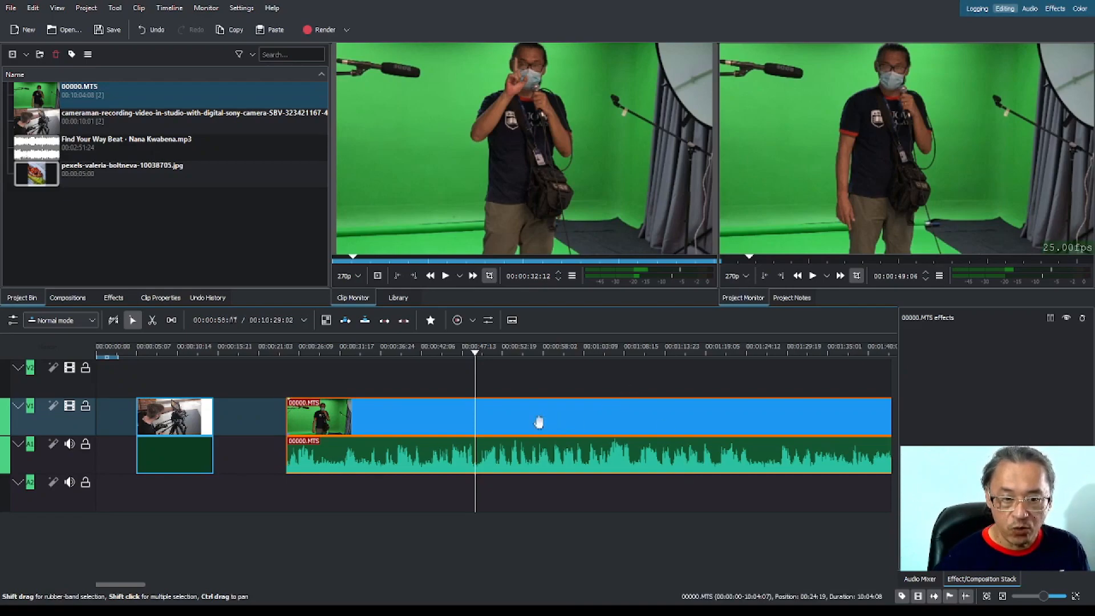
drag(525, 420, 535, 394)
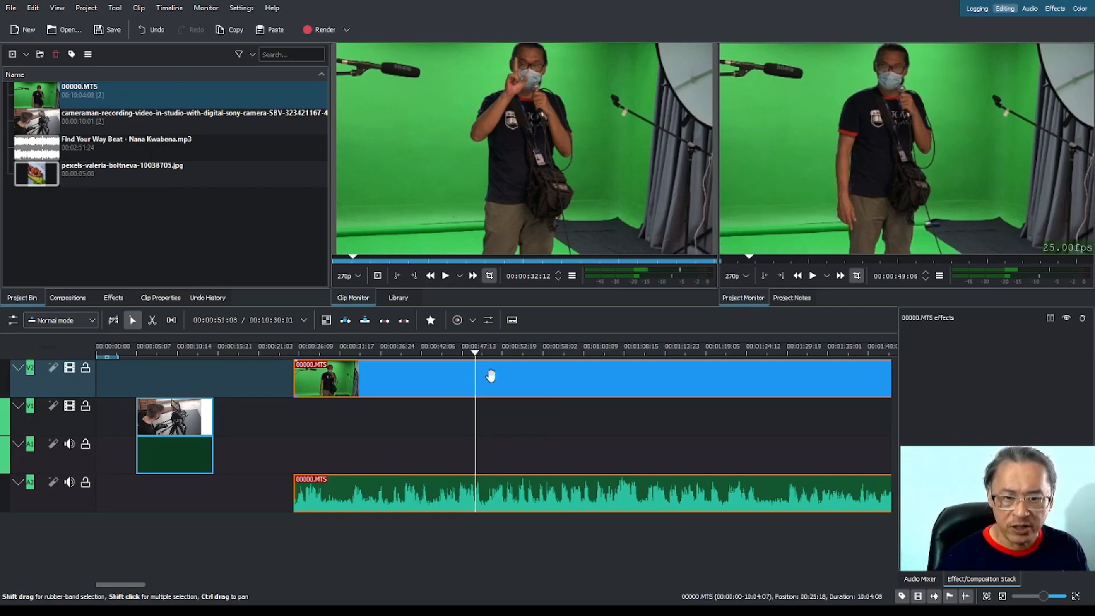
drag(515, 379, 342, 389)
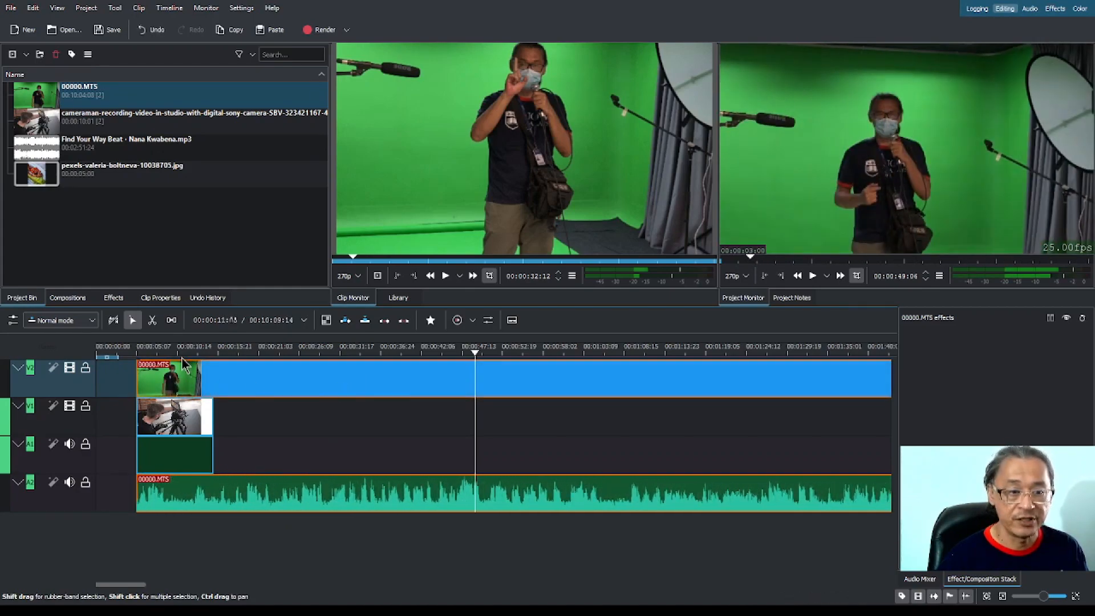
drag(183, 352, 228, 381)
drag(161, 353, 144, 354)
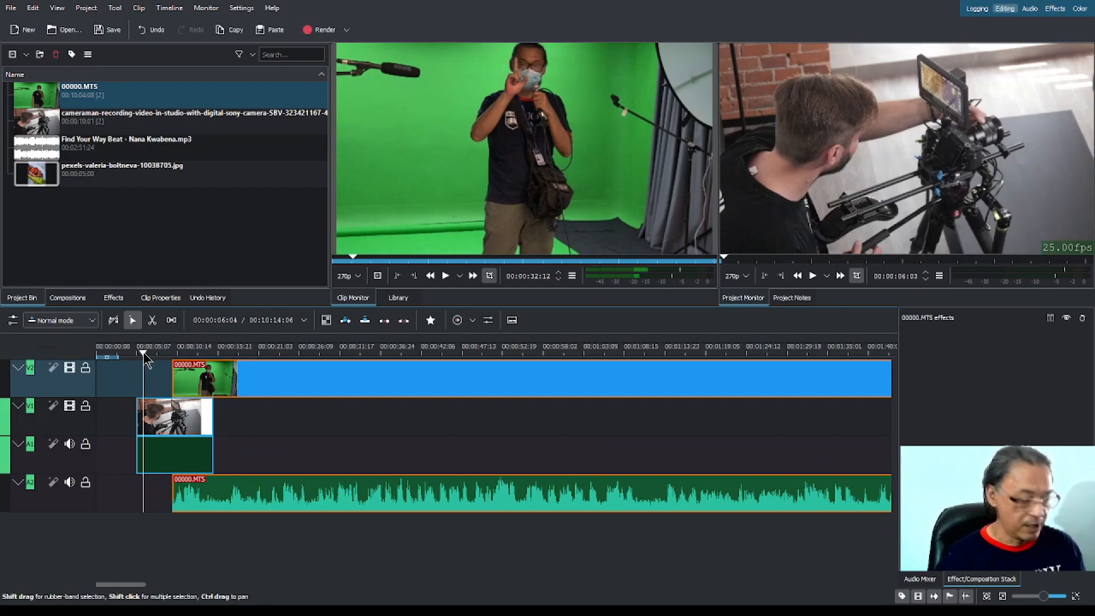
key(space)
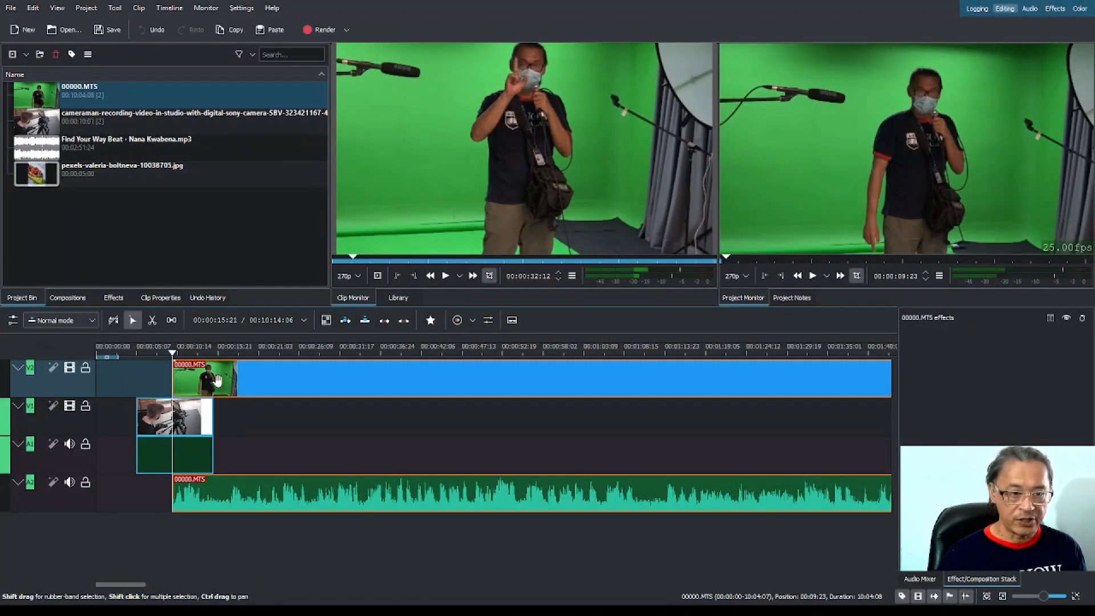
Slide the 00000.MTS clip on V2 and A2 to about 33 seconds, delete it from the timeline and remove it from the project bin.
drag(218, 381, 300, 382)
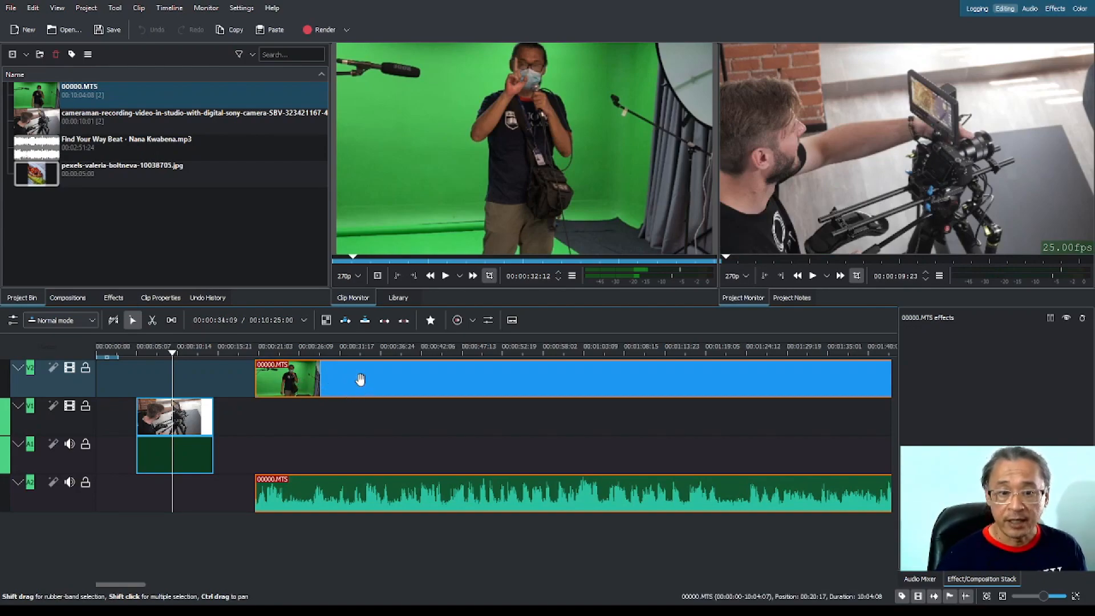
drag(360, 380, 458, 382)
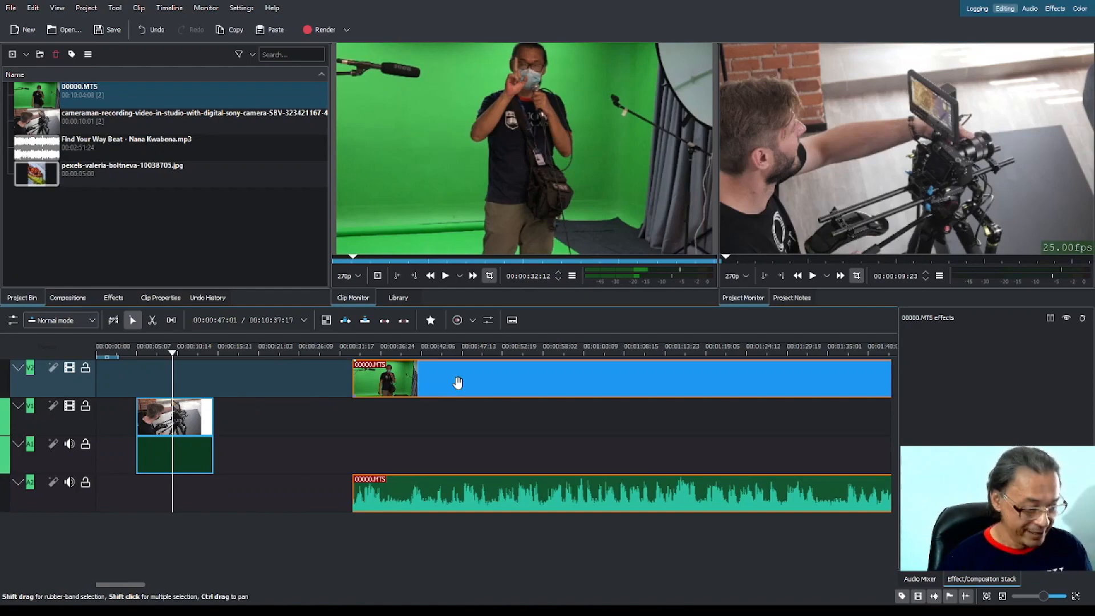
key(Delete)
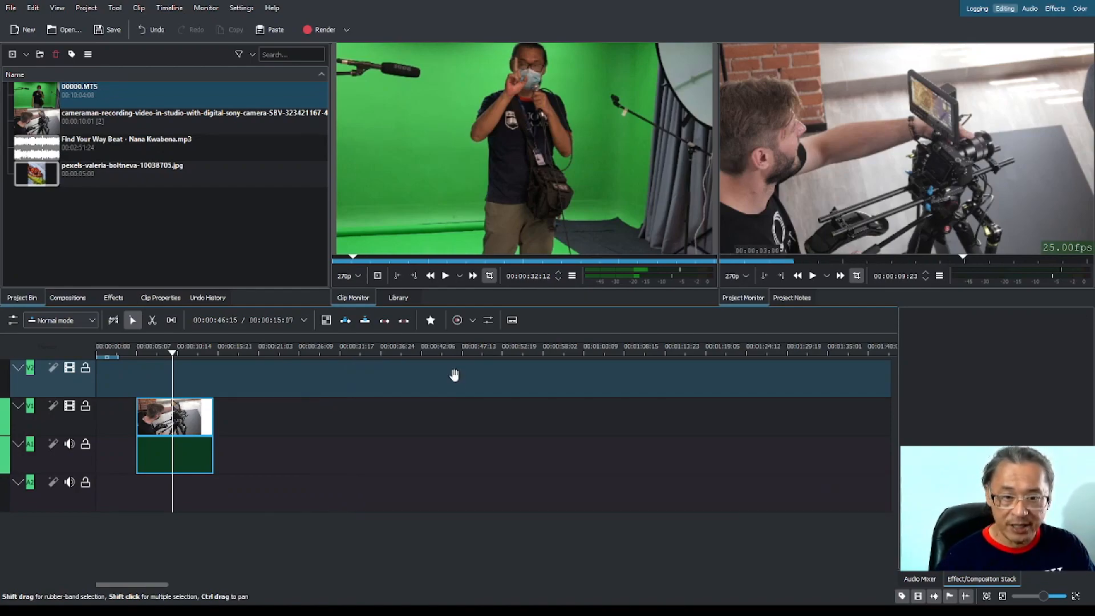
click(147, 102)
key(Delete)
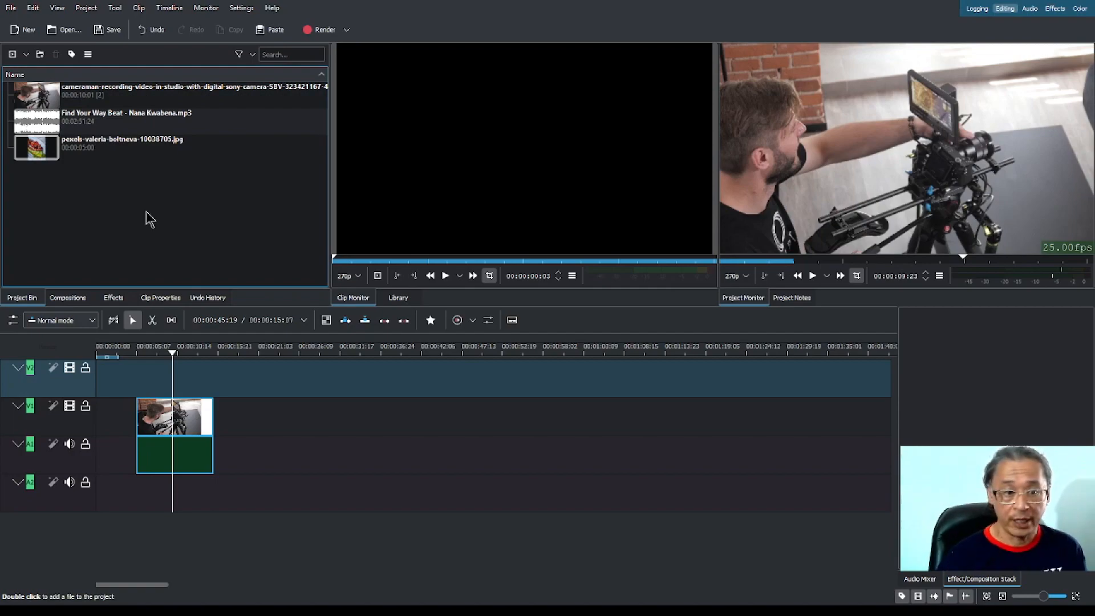
Place the food photo on track V1 starting at 00:00:27:13 and extend its end to 00:01:05:14.
click(34, 151)
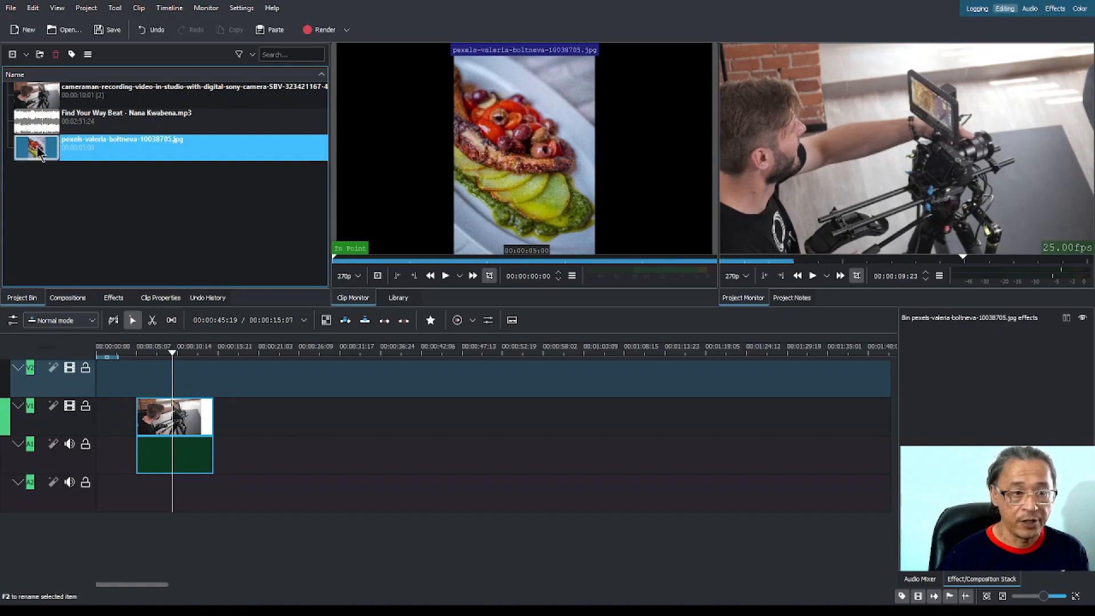
drag(41, 157, 333, 414)
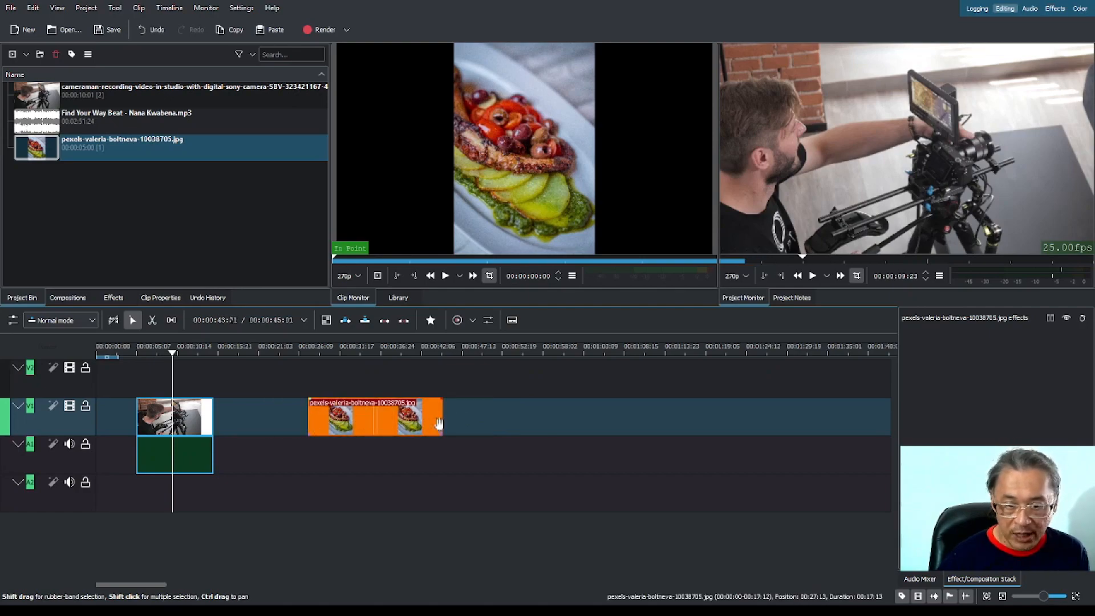
drag(442, 420, 614, 432)
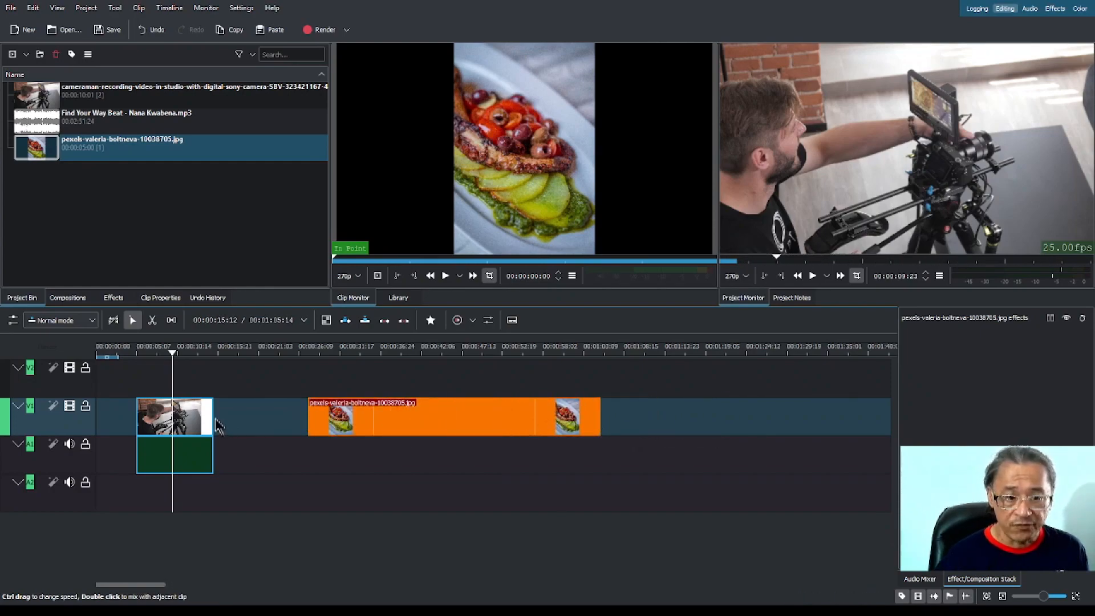
Try to extend the end of the cameraman clip on V1, and move the playhead over the food photo at about 00:00:39:06.
mouse_move(208, 419)
mouse_down()
mouse_move(162, 420)
mouse_move(212, 422)
mouse_up()
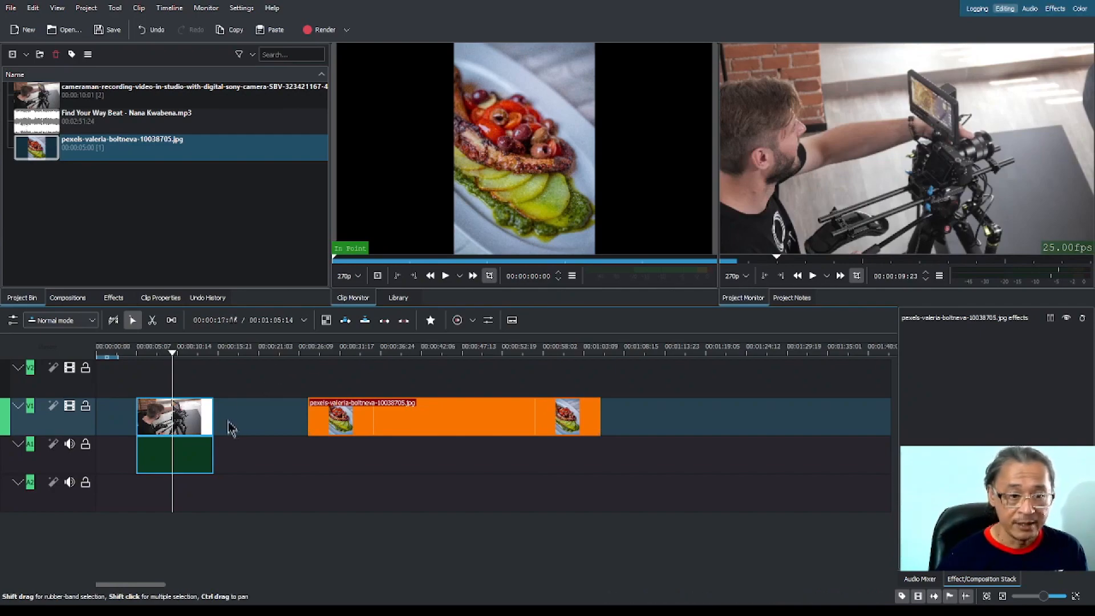
drag(212, 422, 262, 431)
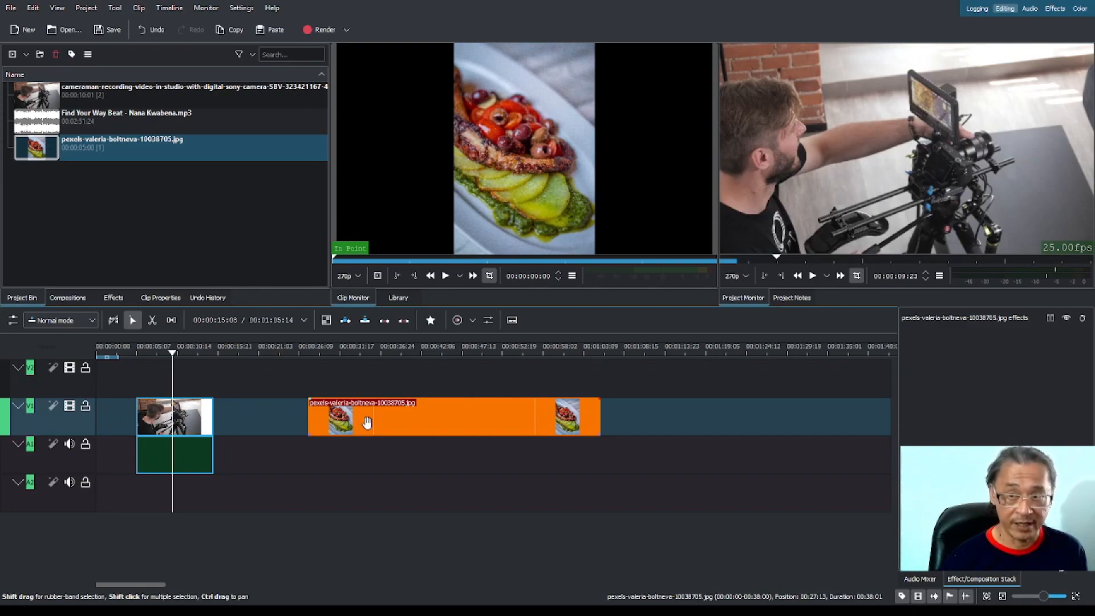
click(369, 347)
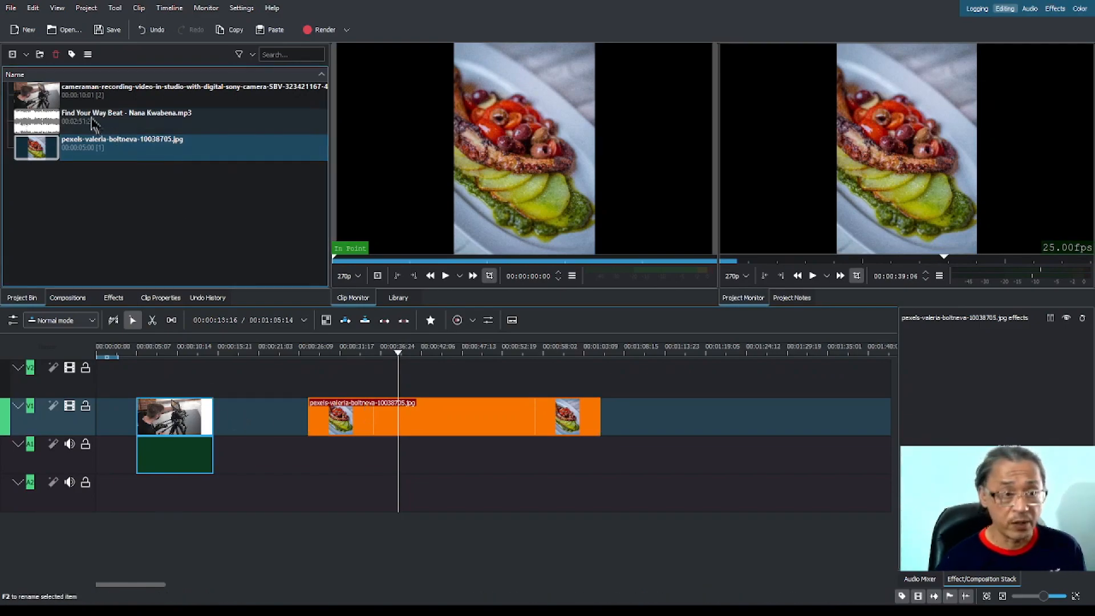
Place the Find Your Way Beat MP3 on audio track A2 starting at about 10 seconds, after trying to move it onto the video tracks.
click(73, 126)
drag(73, 126, 215, 501)
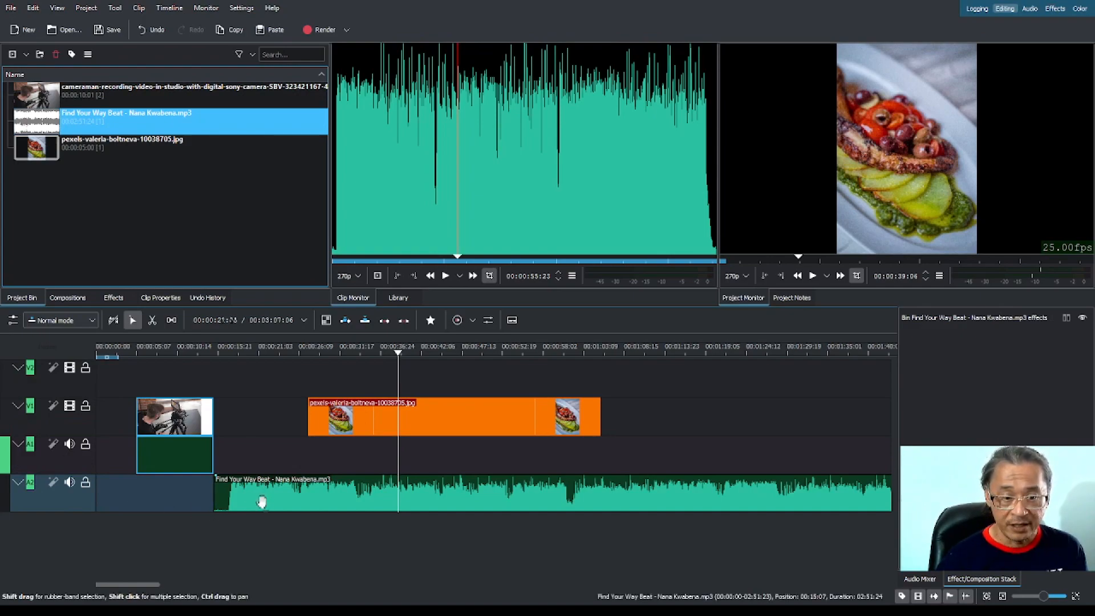
drag(262, 501, 634, 372)
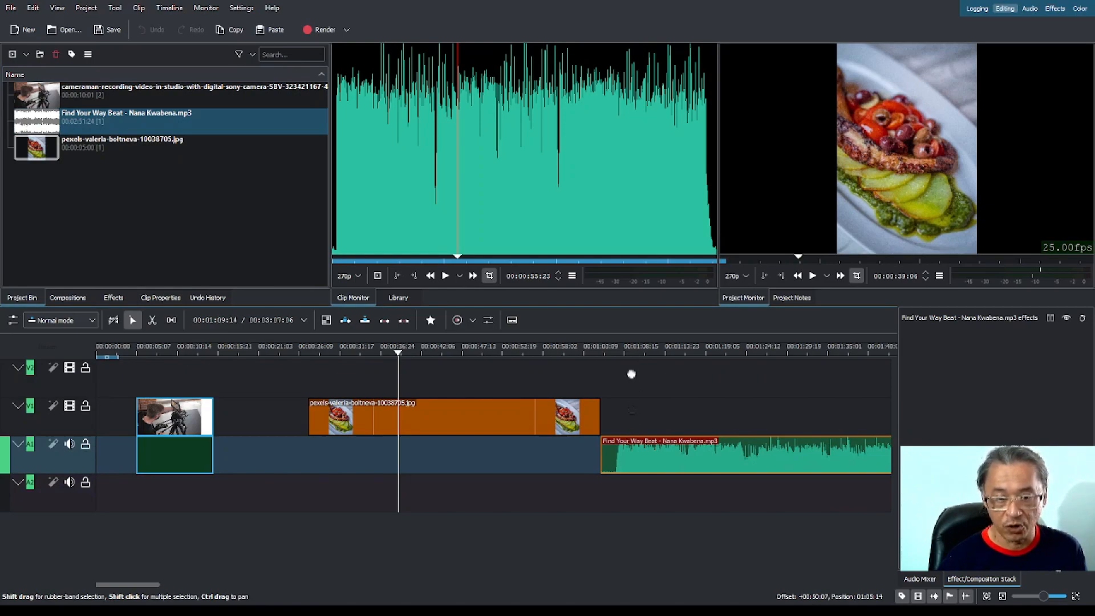
drag(632, 434, 235, 497)
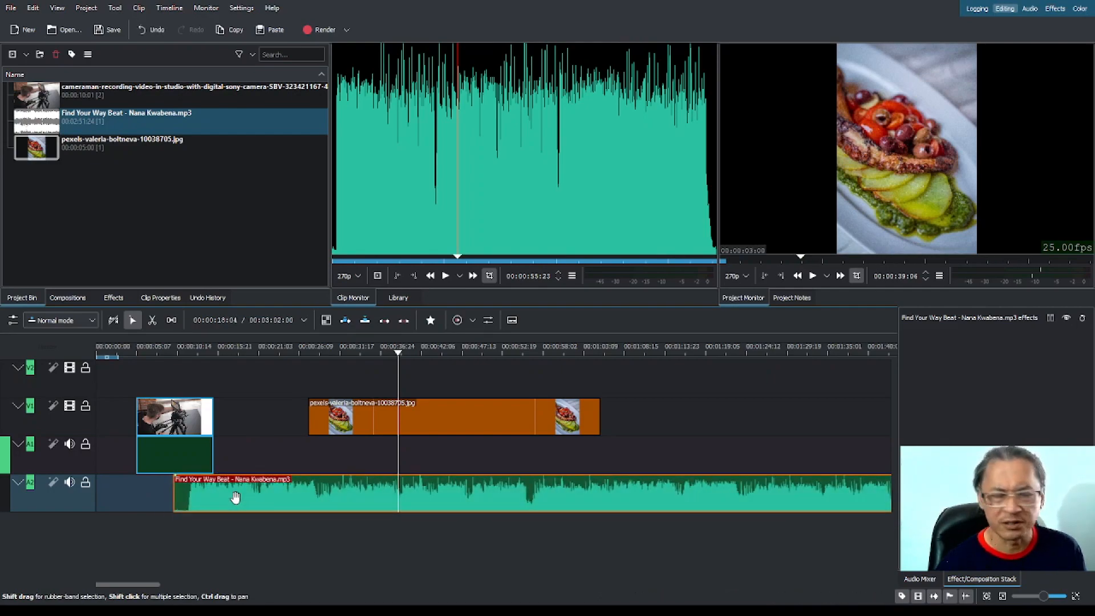
Play the timeline with the music from about 16 seconds and pause it just before the food photo.
click(222, 353)
key(space)
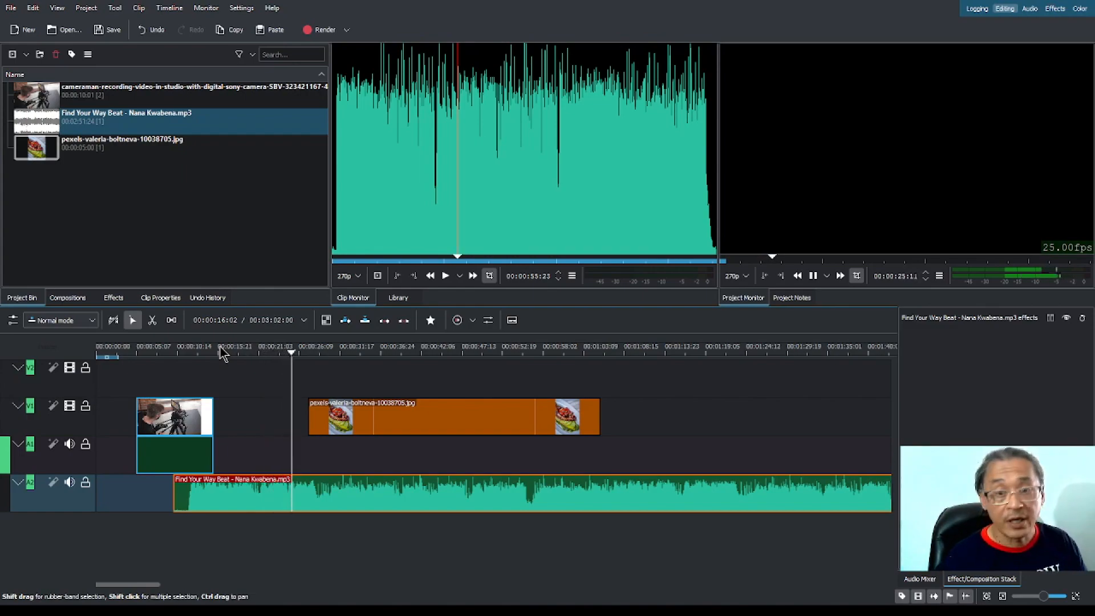
key(space)
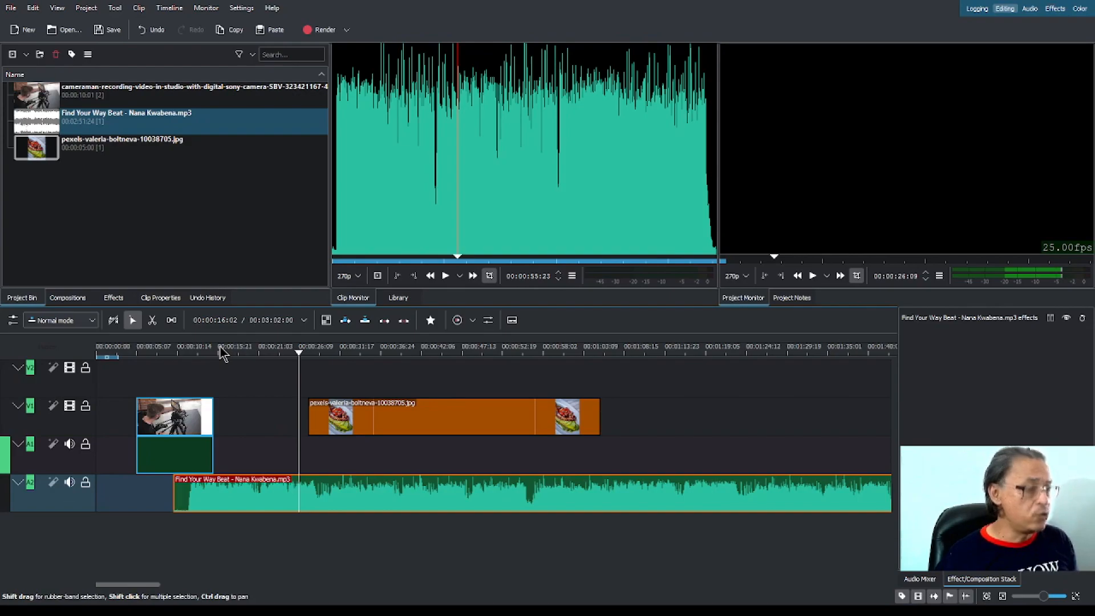
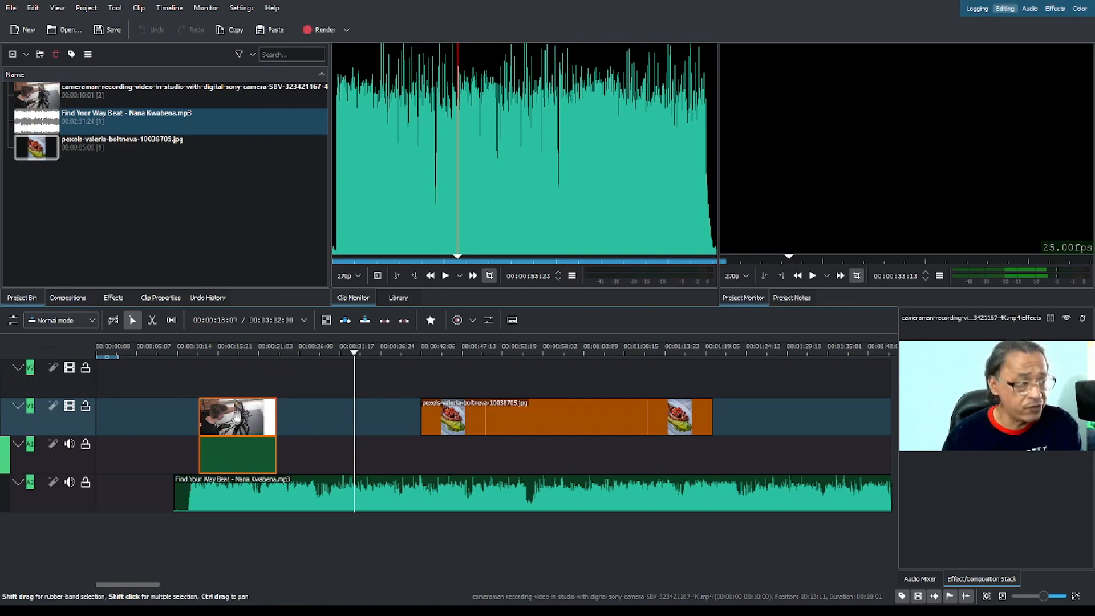
On V1, move the food photo earlier to start at 00:00:09:02 and place the cameraman clip after it at about 56 seconds.
drag(238, 419, 789, 417)
click(616, 420)
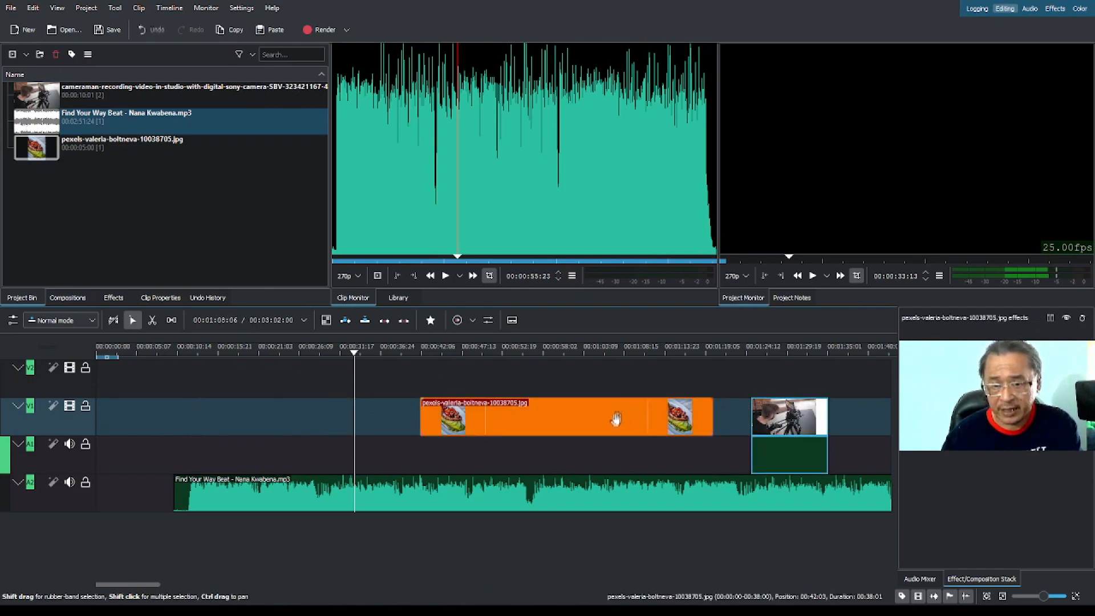
drag(593, 420, 361, 420)
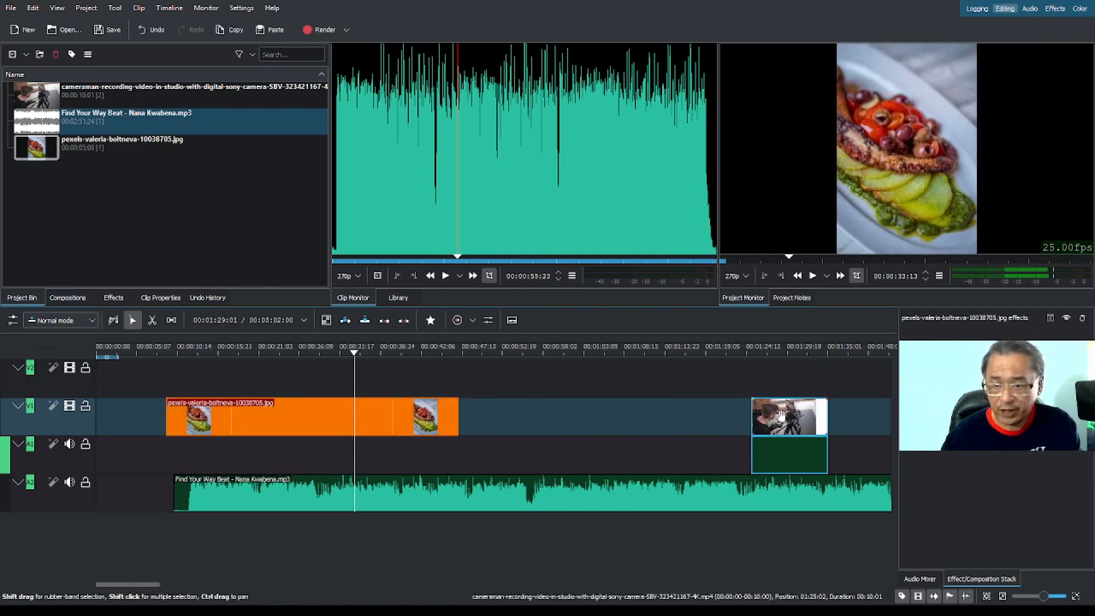
drag(784, 419, 558, 419)
Add a second copy of the cameraman video to V1, starting at 00:01:10:19 after the first one.
click(44, 102)
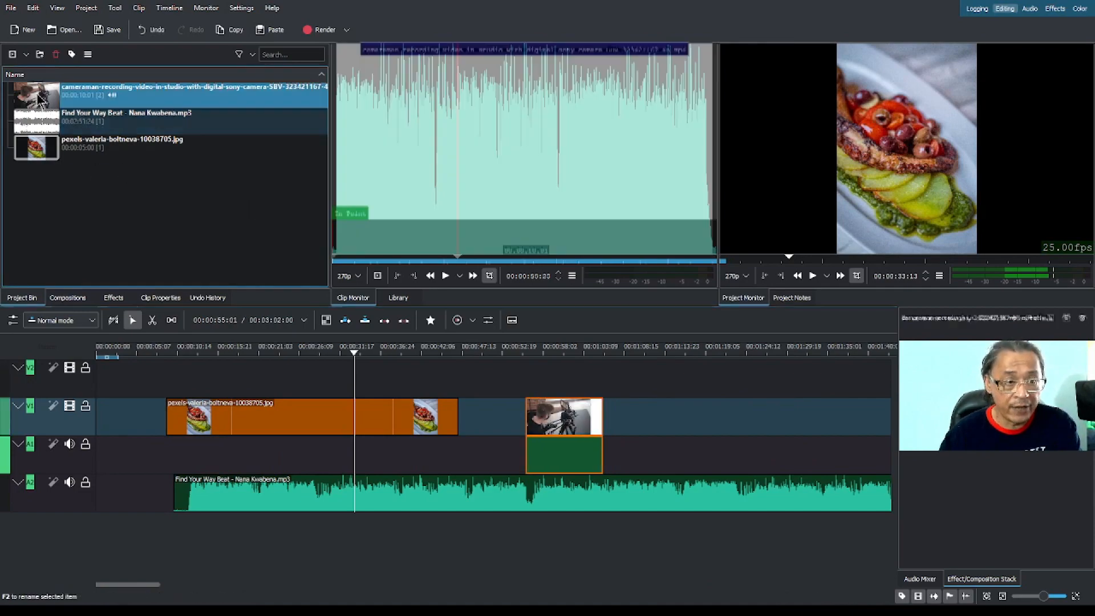
drag(44, 102, 411, 372)
click(755, 426)
drag(672, 415, 695, 416)
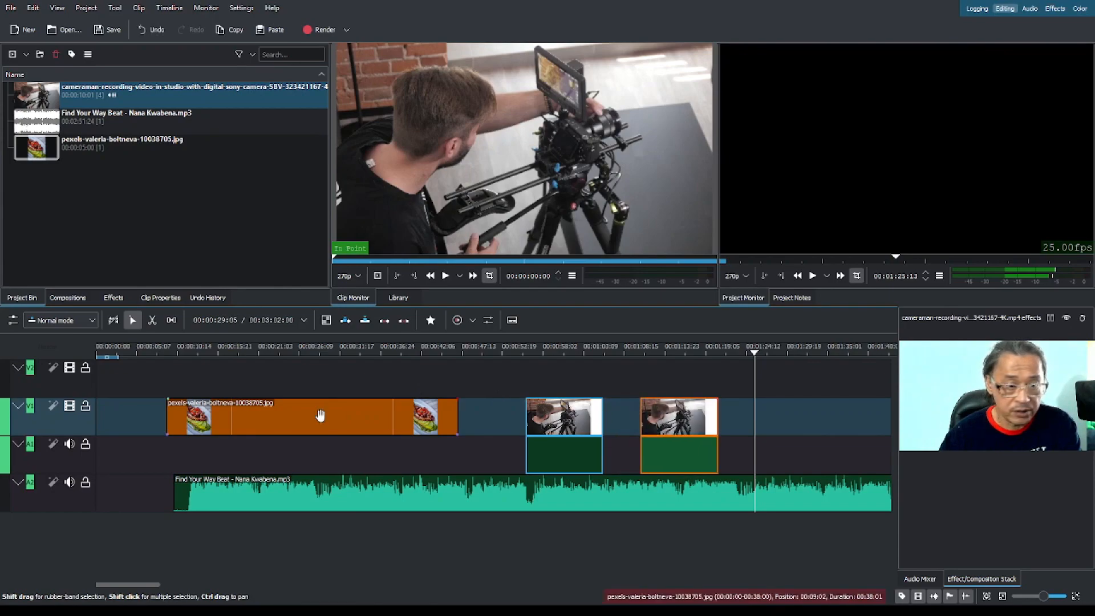
Shift the food photo on V1 to start at about 4 seconds and the first cameraman clip to start at 00:00:48:18.
drag(289, 415, 250, 416)
drag(564, 416, 510, 416)
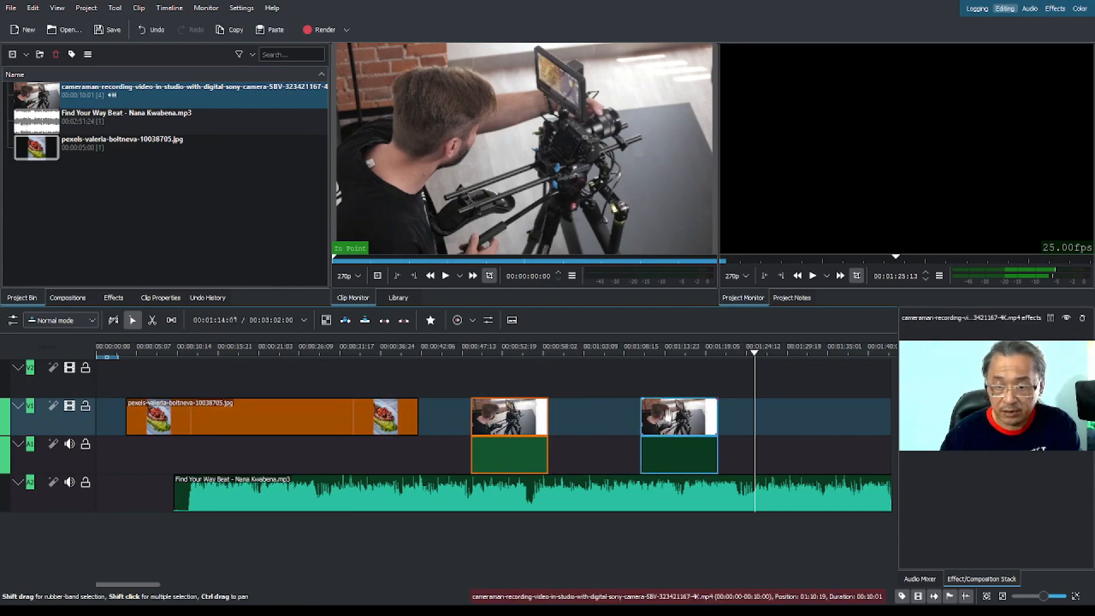
click(667, 415)
click(778, 421)
click(680, 422)
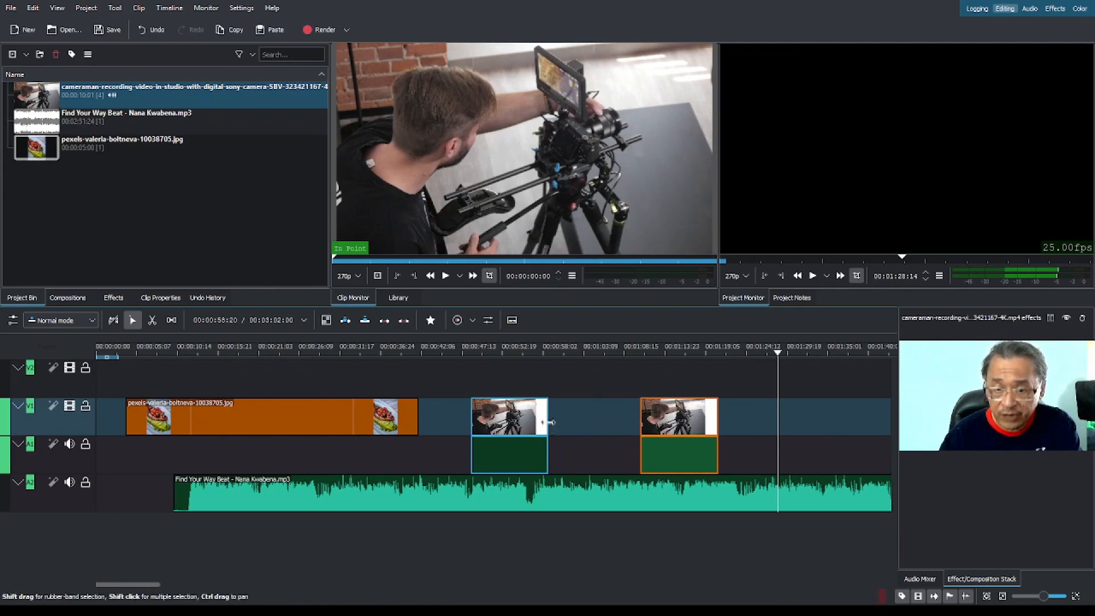
Trim the first cameraman clip to 00:00:03:13, place the second, shortened one directly behind it, and play across the join.
drag(547, 423, 497, 421)
drag(642, 420, 508, 422)
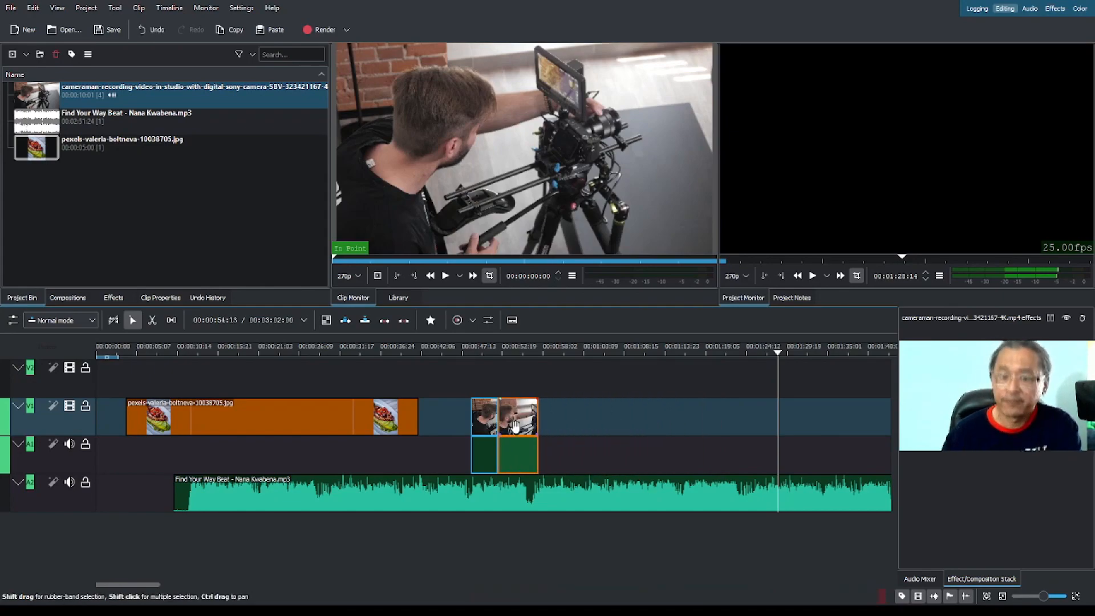
click(490, 354)
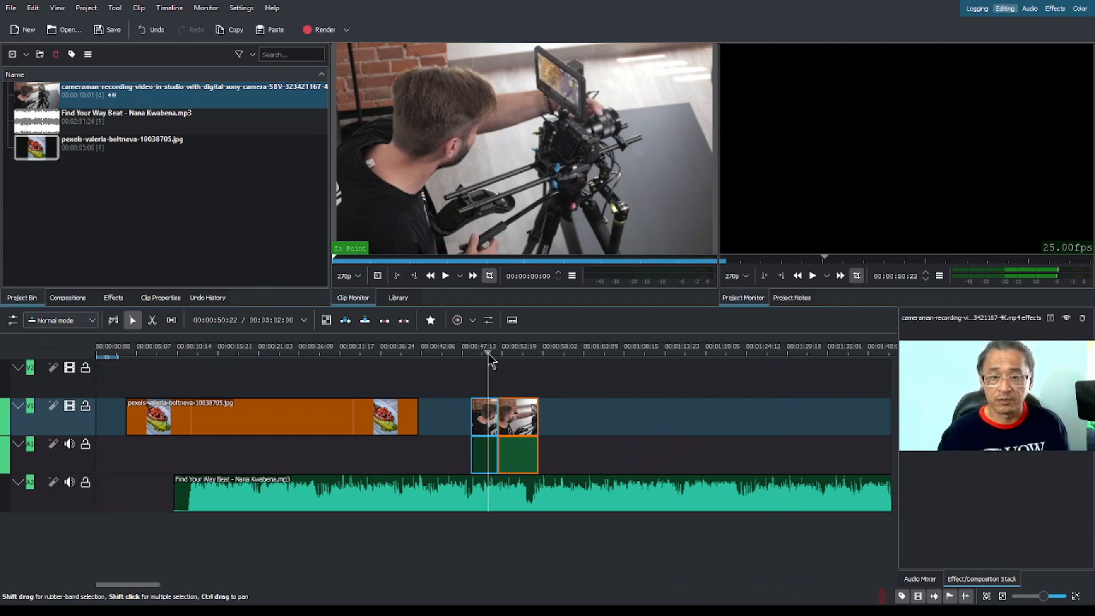
key(space)
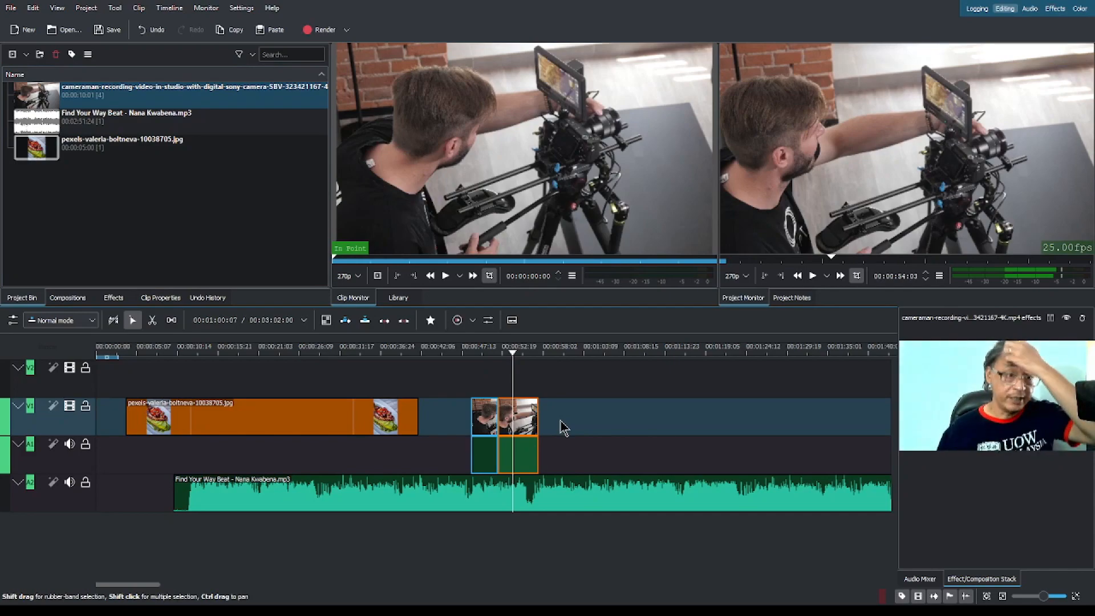
Place the food photo on V2 above the cameraman clips, starting at 00:00:49:03, and preview the overlap.
click(67, 155)
drag(40, 150, 476, 376)
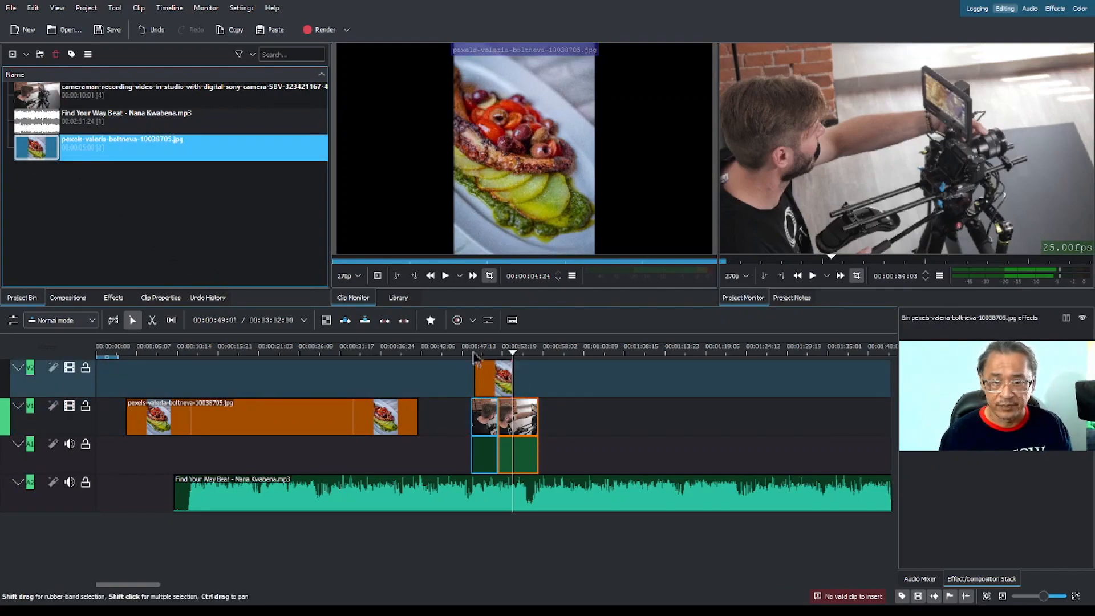
click(474, 355)
key(space)
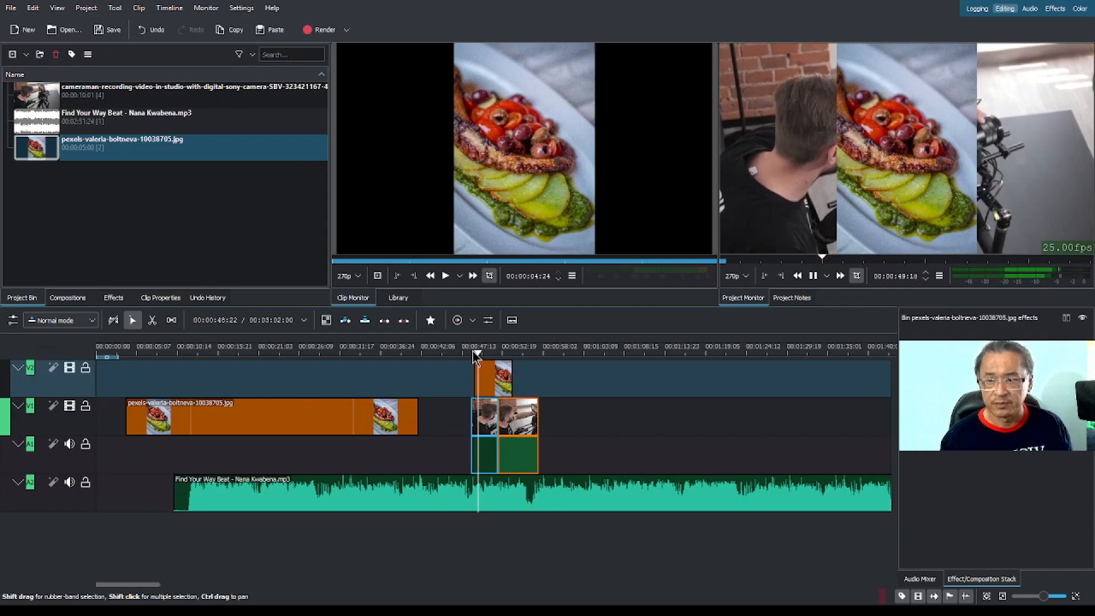
key(space)
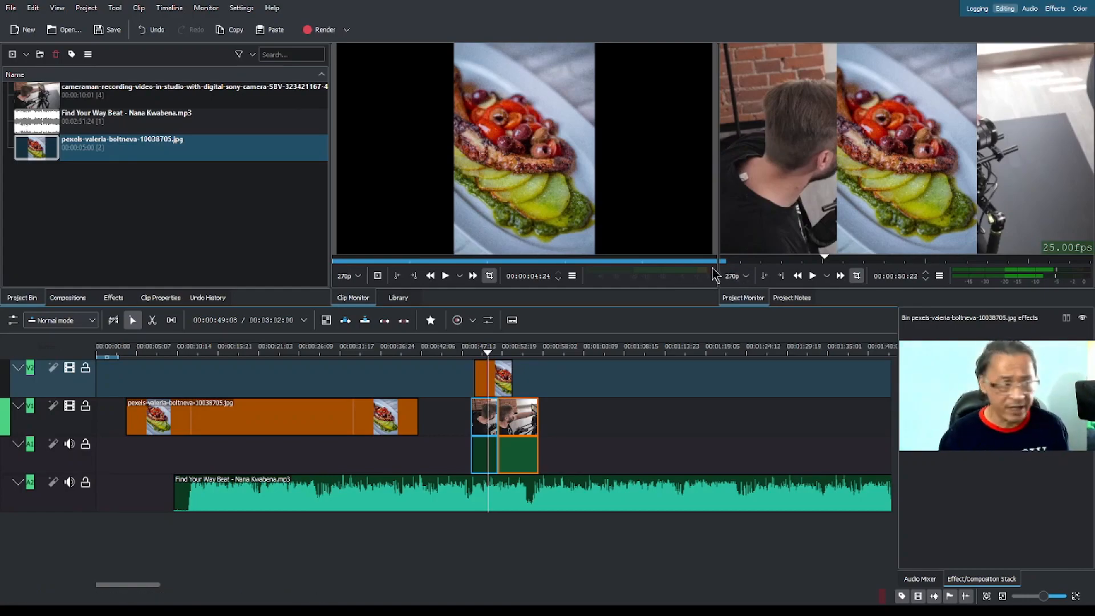
Look through the Effects, Audio and Color workspace layouts and return to the Editing layout.
click(505, 380)
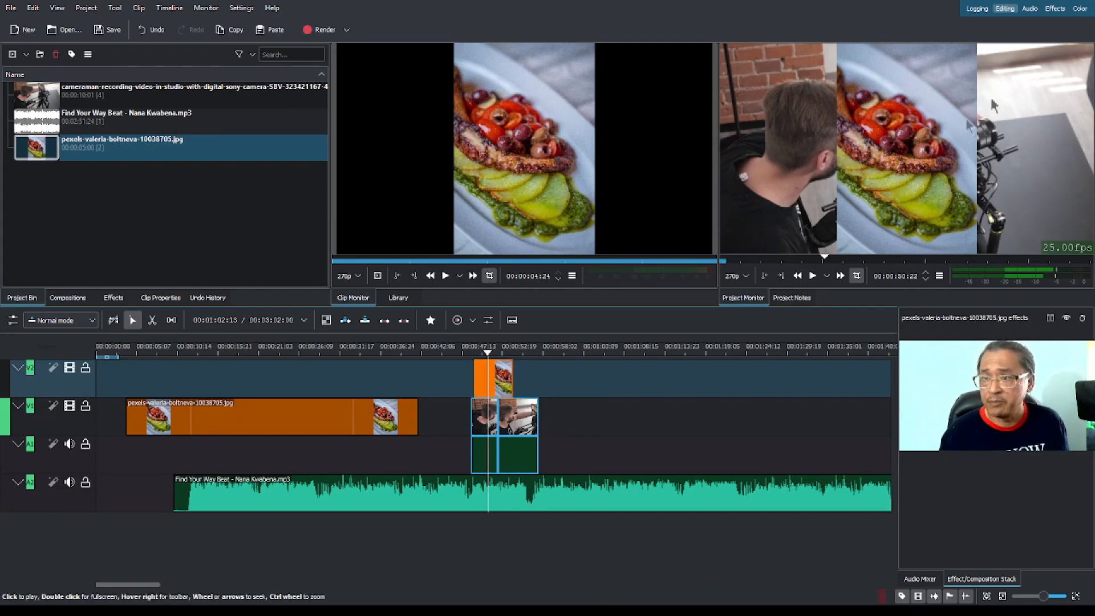
click(1053, 9)
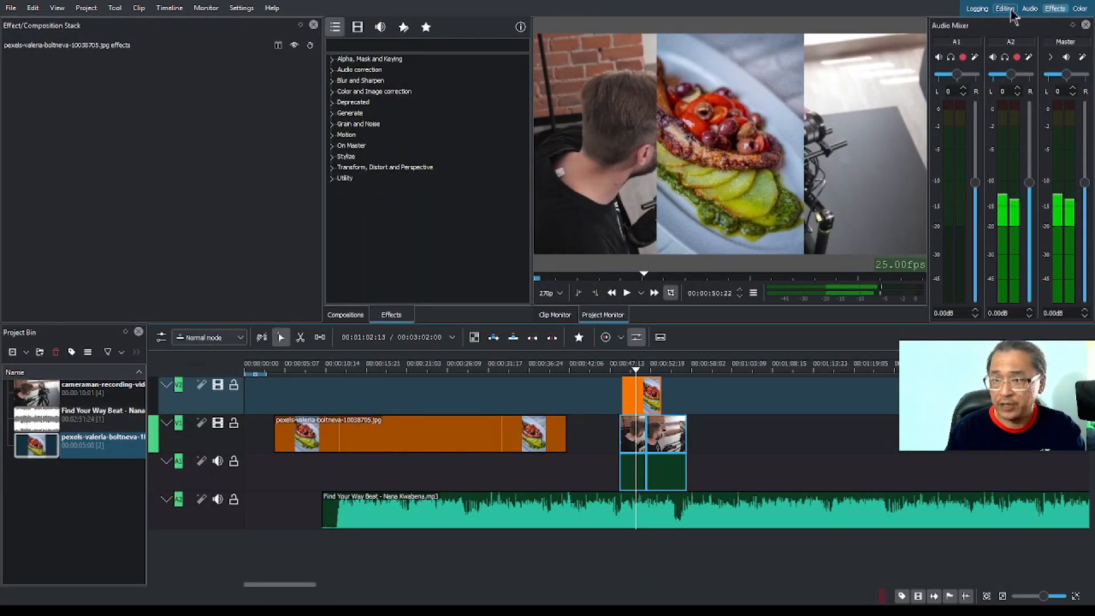
click(1055, 11)
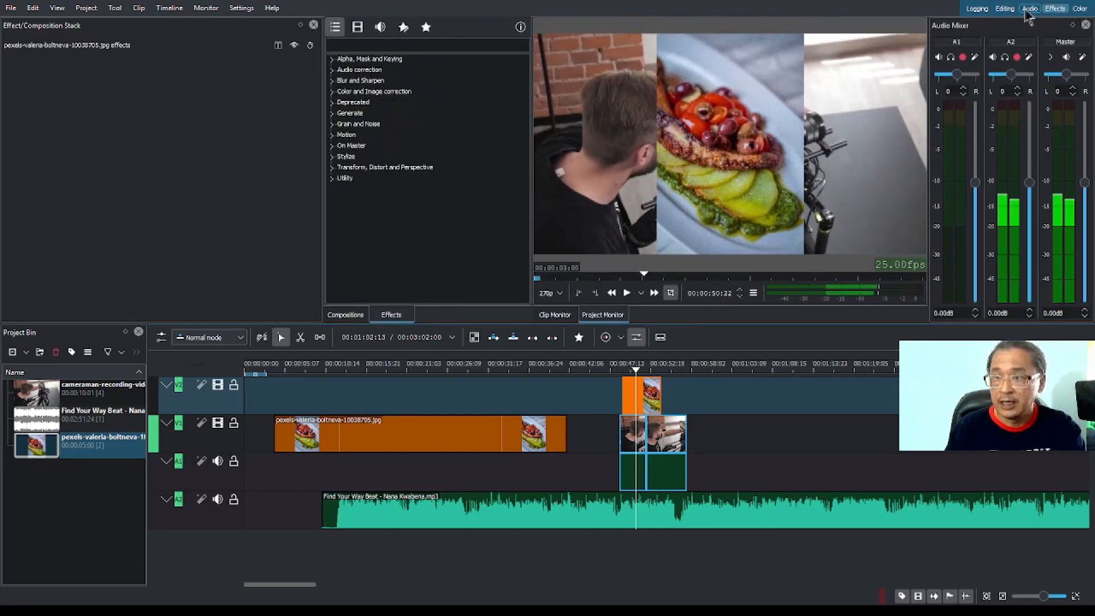
click(1029, 9)
click(1005, 9)
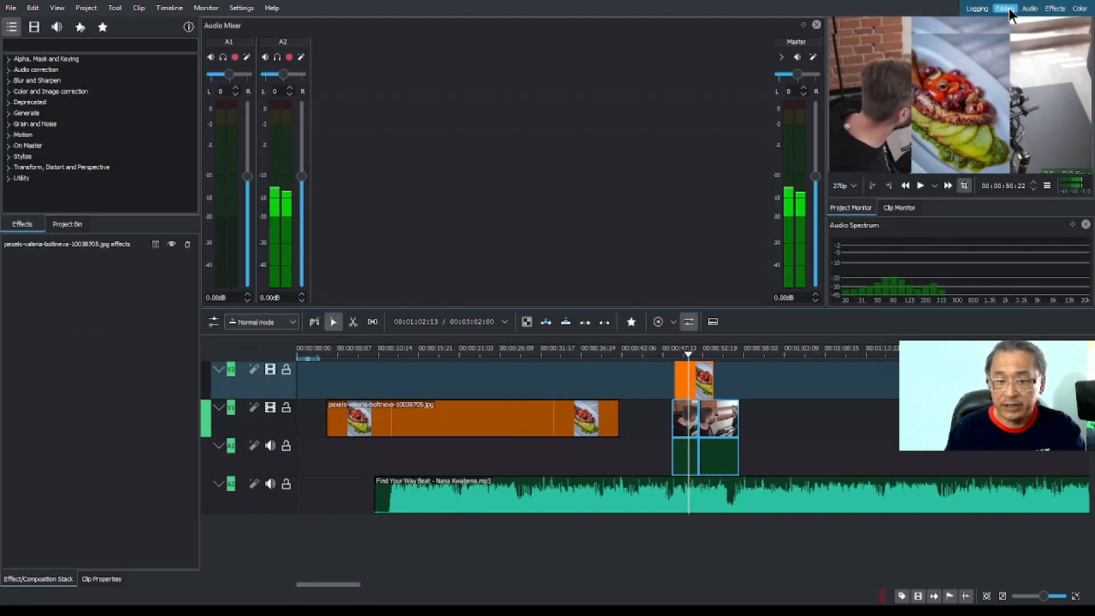
click(1079, 10)
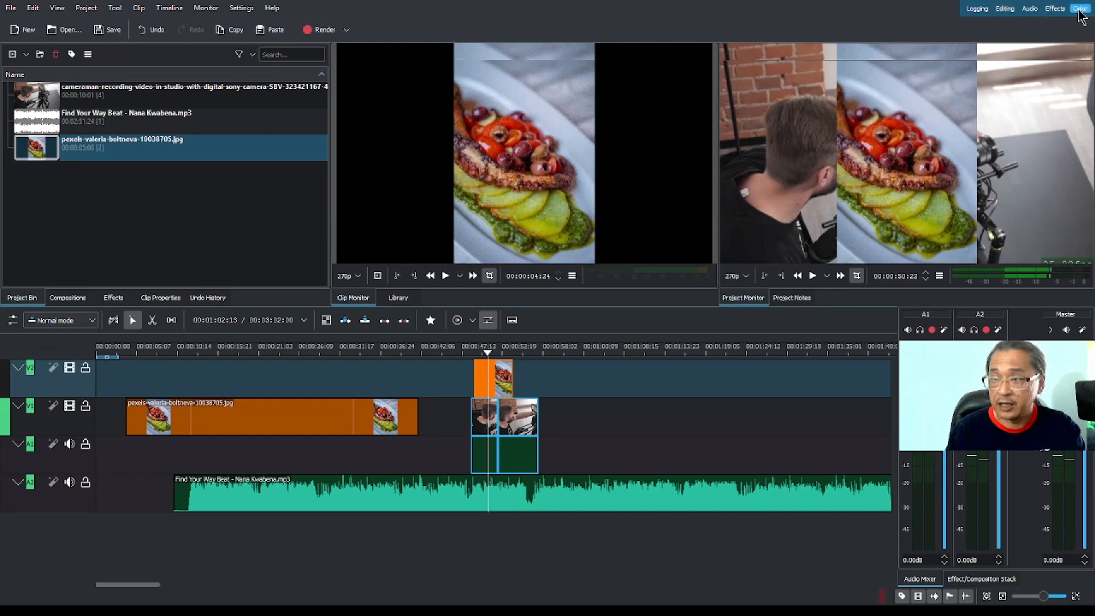
click(1008, 9)
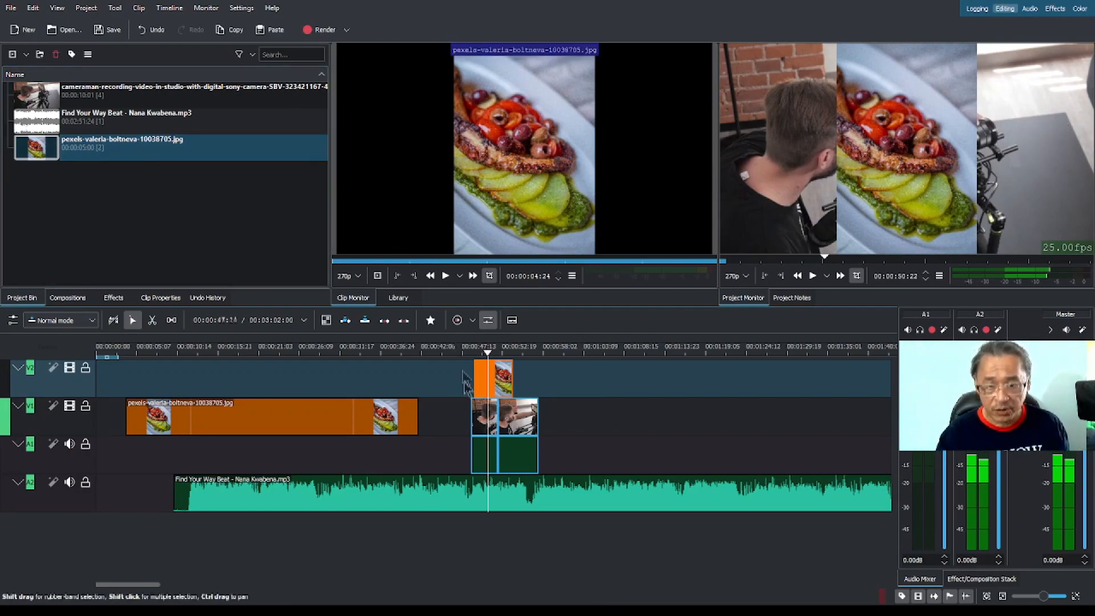
Delete the Find Your Way Beat music clip from audio track A2.
click(489, 416)
click(529, 421)
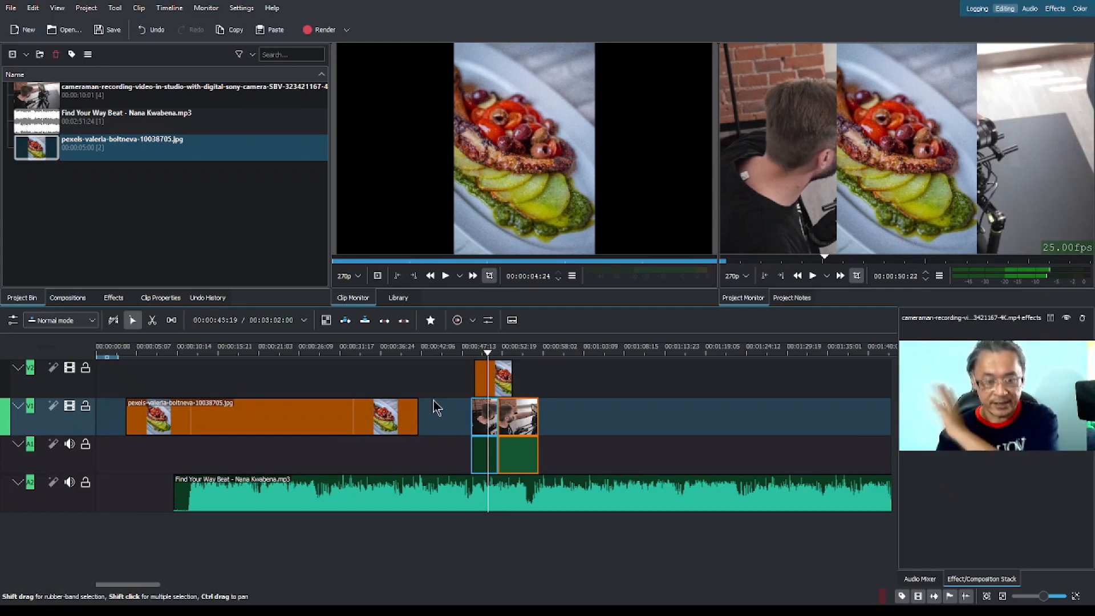
click(396, 487)
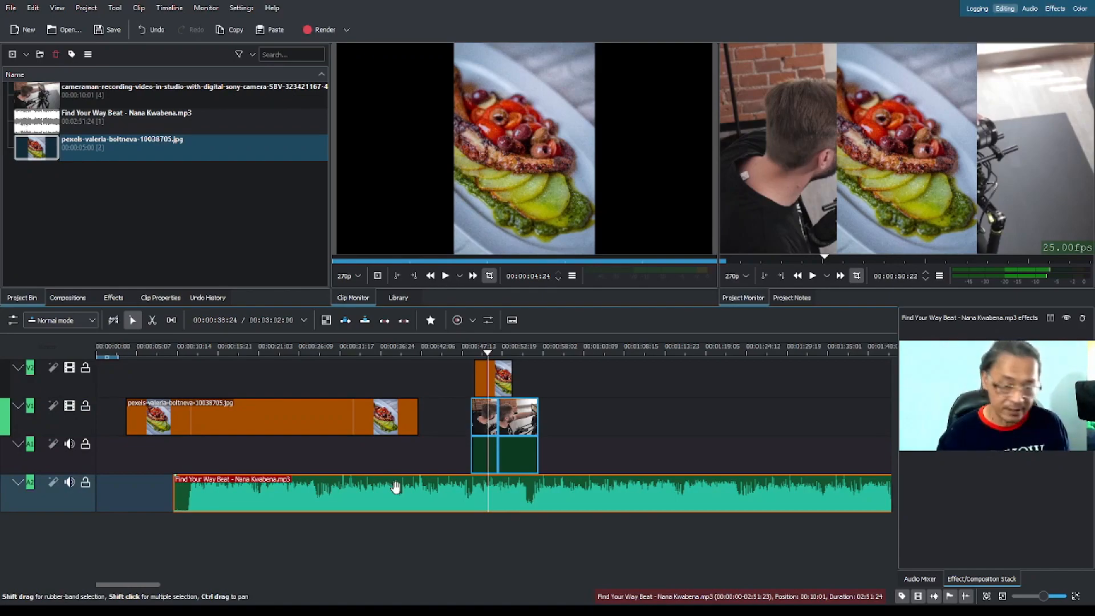
key(Delete)
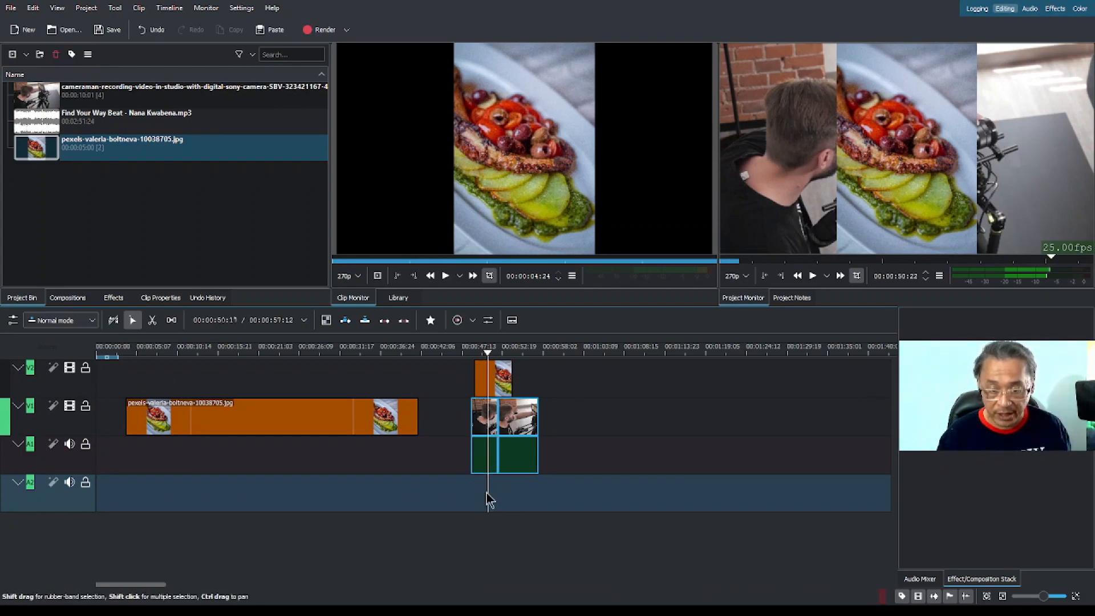
Zoom the timeline in and out to examine the stacked photo and cameraman clips at different time scales.
scroll(481, 487, up, 5)
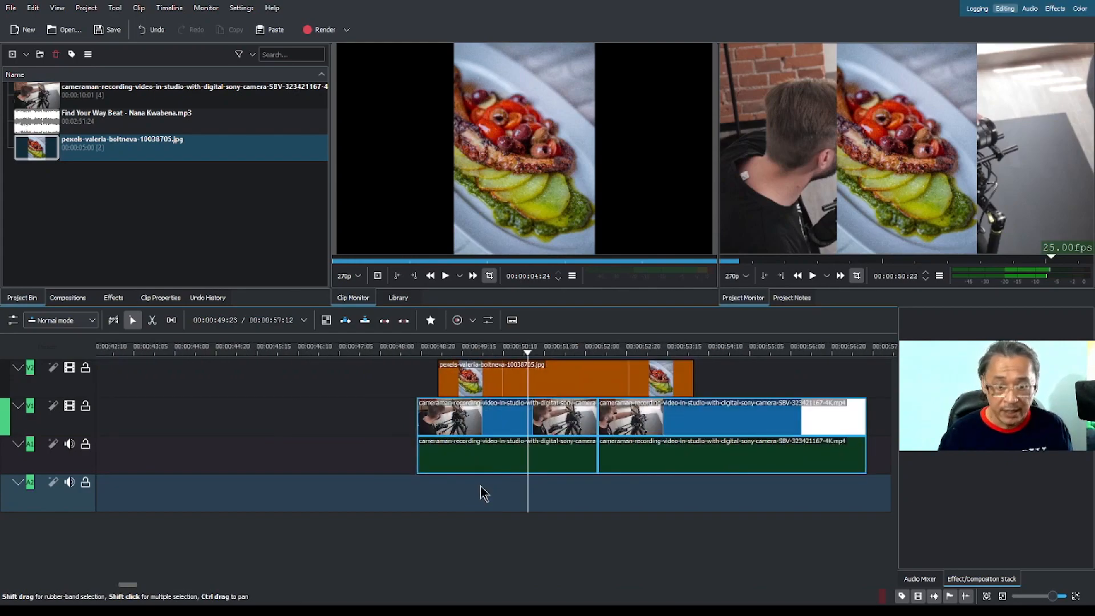
scroll(480, 486, down, 5)
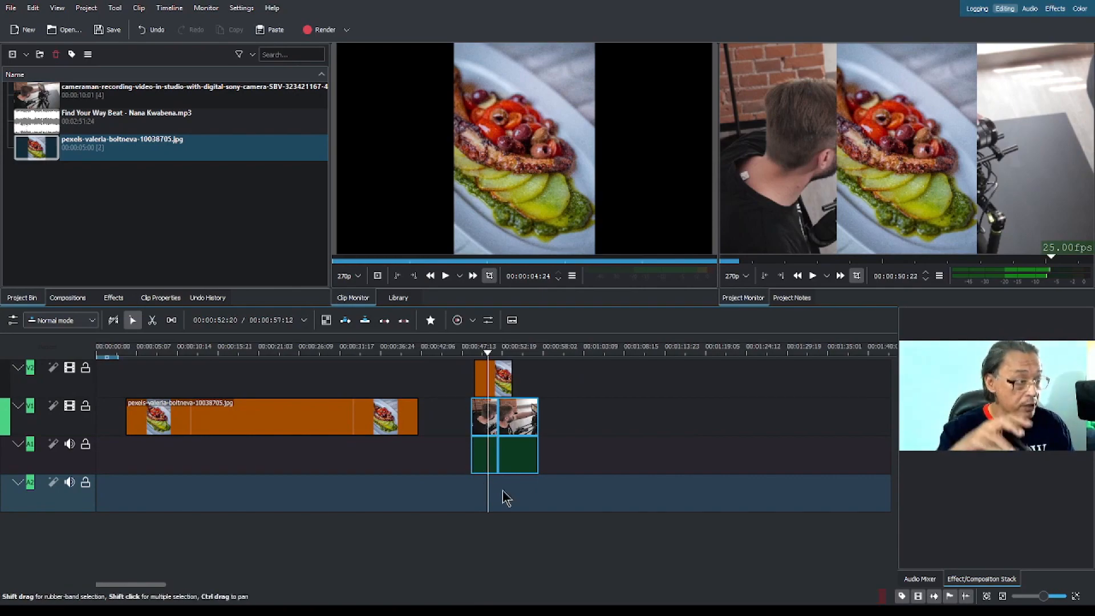
scroll(506, 498, up, 6)
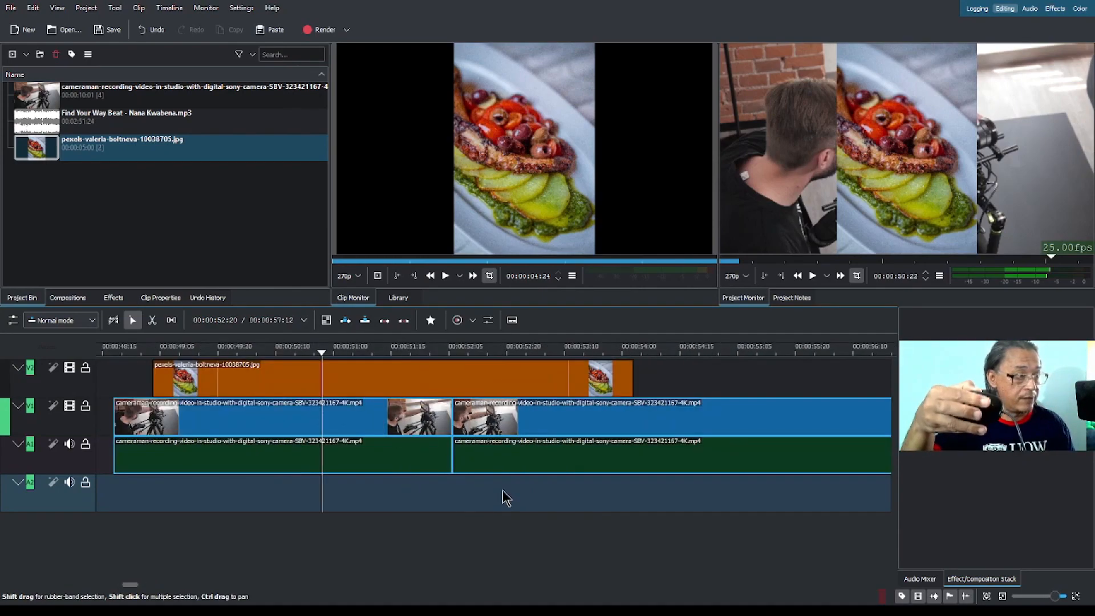
scroll(507, 498, down, 5)
scroll(506, 498, up, 8)
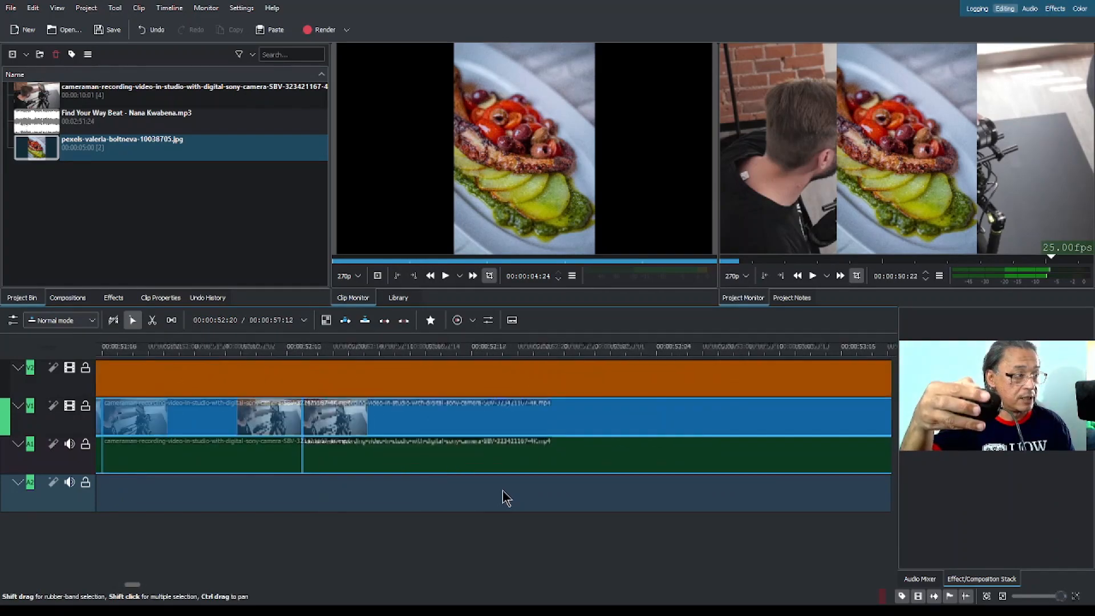
scroll(507, 498, down, 4)
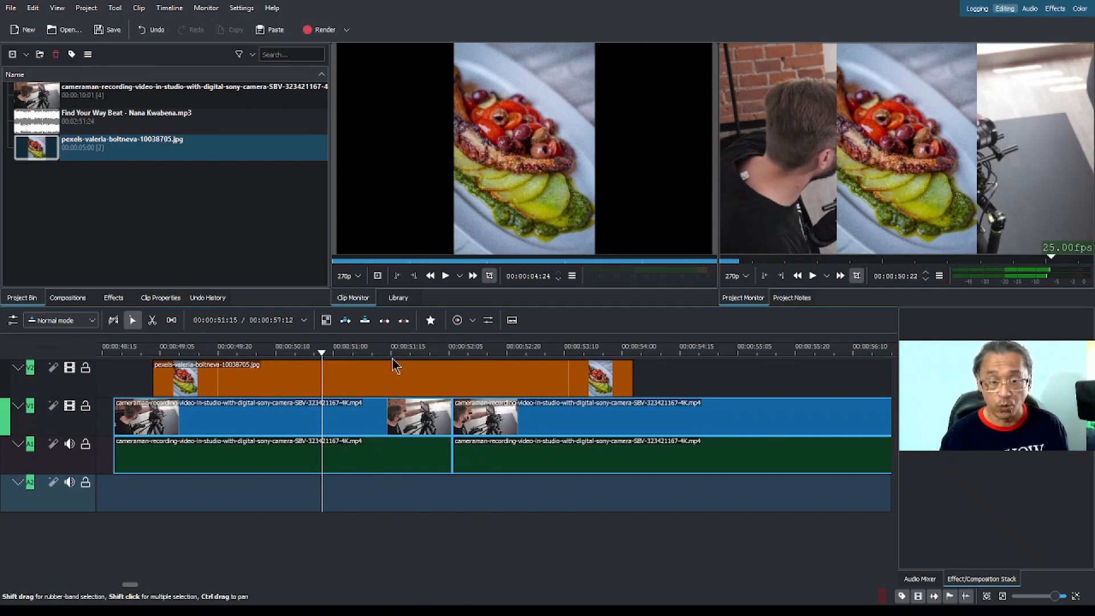
scroll(382, 355, up, 4)
scroll(381, 353, down, 7)
Shorten the V2 food photo to 00:00:04:18, and trim the first cameraman clip's end, moving the second clip up against it.
scroll(381, 352, up, 3)
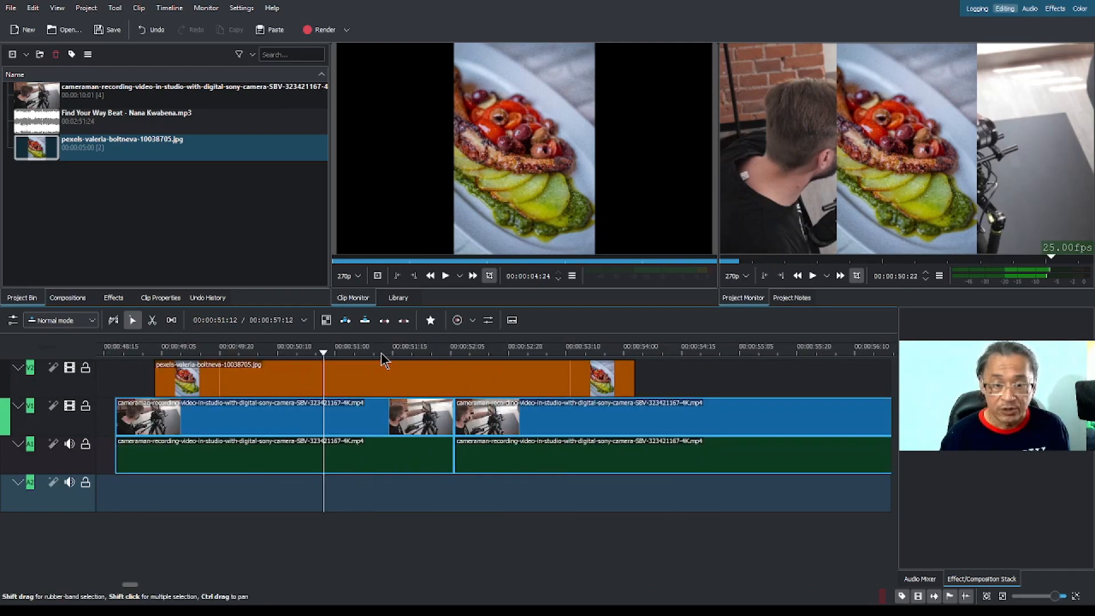
mouse_move(628, 381)
mouse_down()
mouse_move(577, 381)
mouse_move(606, 381)
mouse_up()
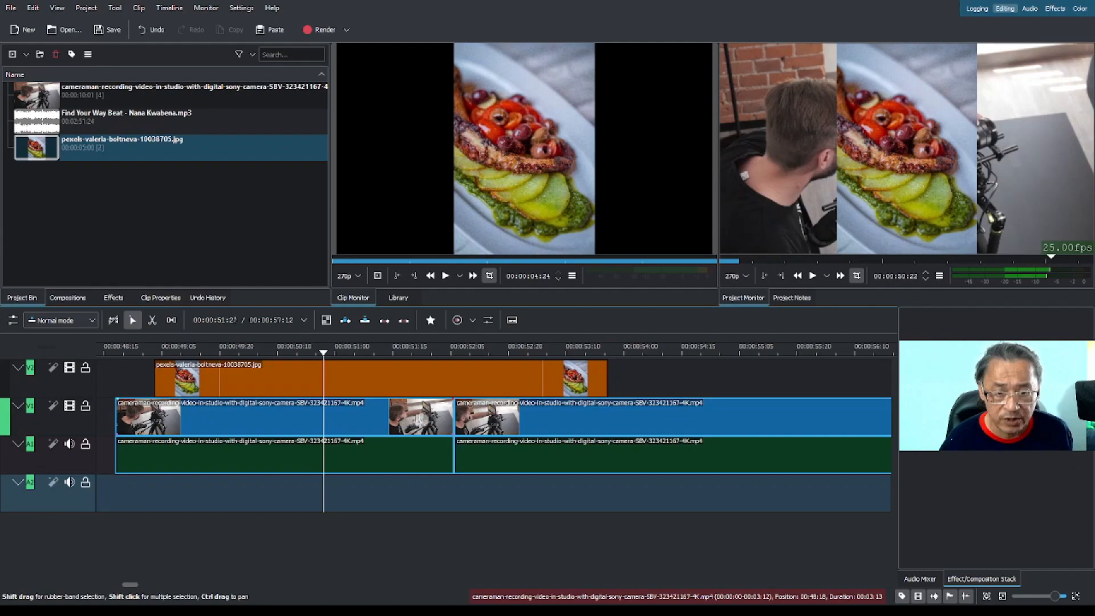
drag(449, 419, 481, 421)
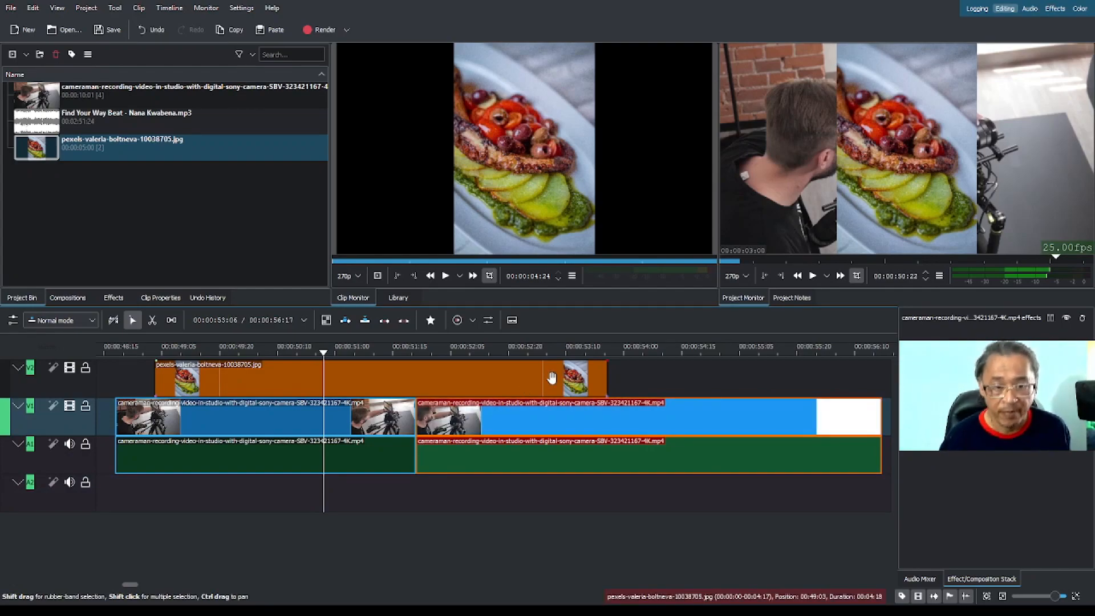
Razor-cut the second cameraman clip at 00:00:54:20 and about 00:00:54:06, and the first one at about 00:00:50:03.
click(152, 320)
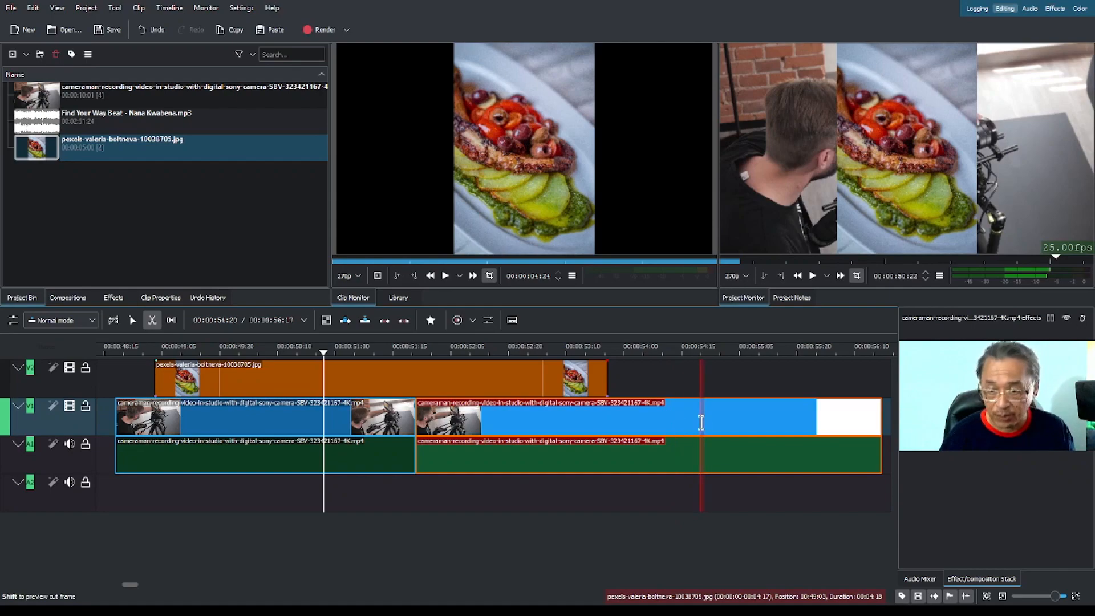
click(700, 416)
click(647, 454)
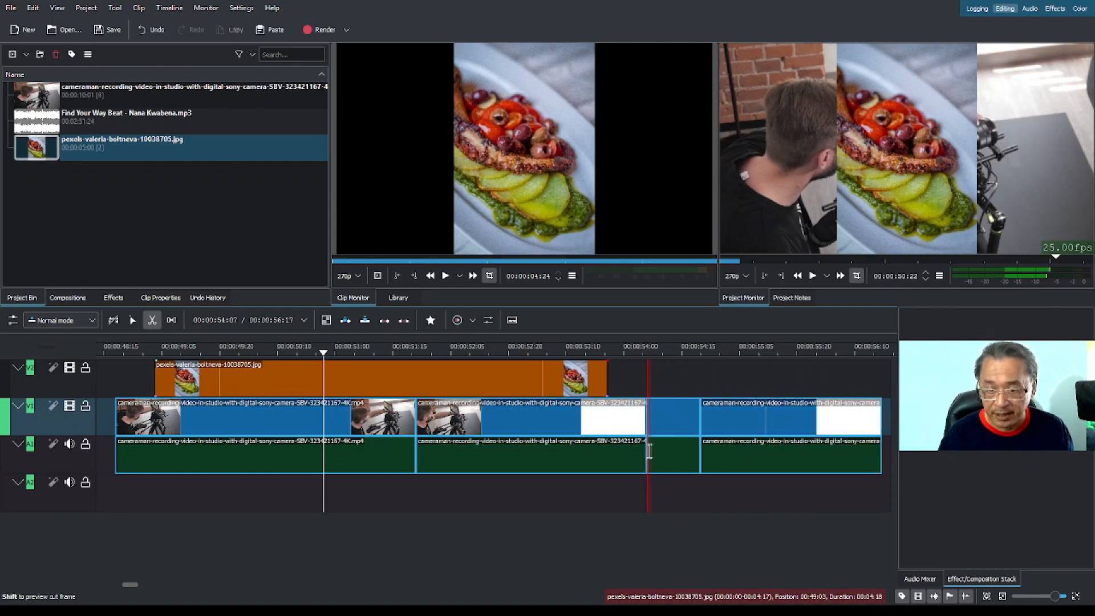
click(251, 456)
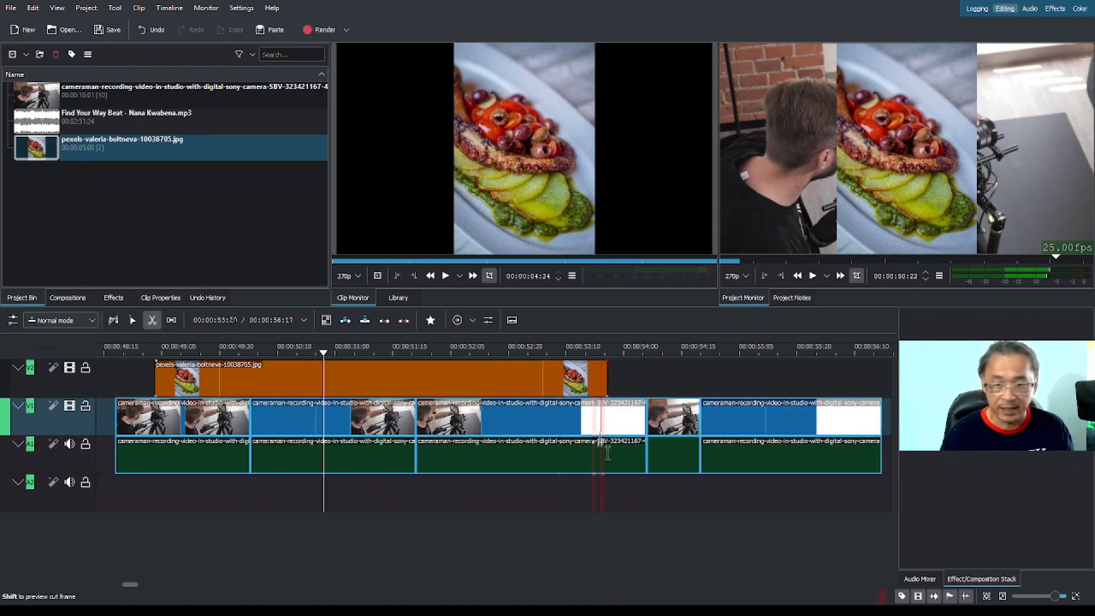
Cut the food photo on V2 into six pieces with the Razor tool.
click(485, 379)
click(389, 379)
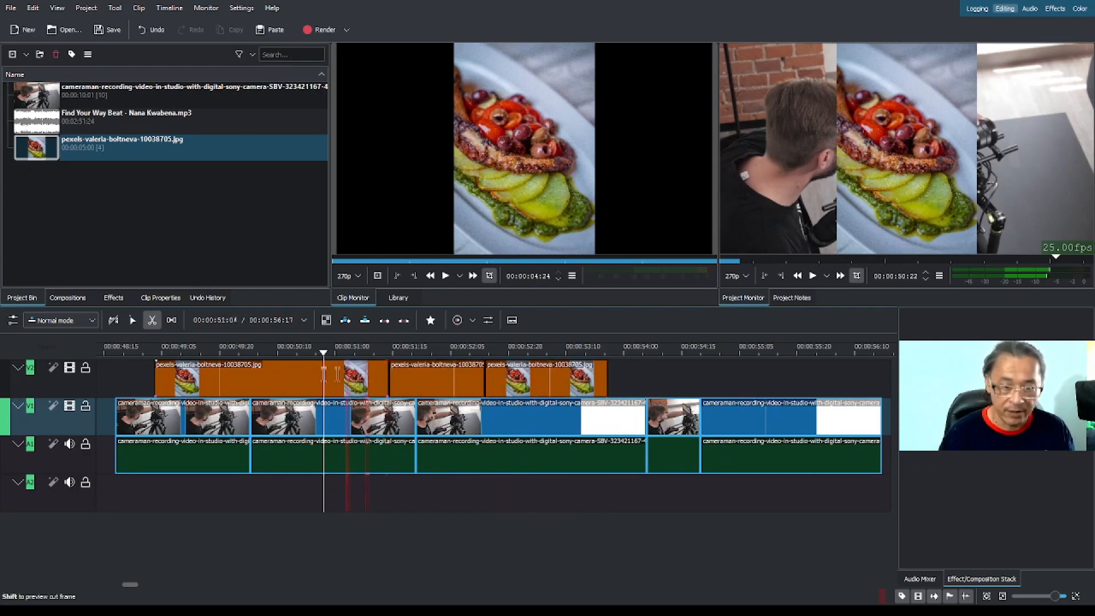
click(289, 379)
click(236, 379)
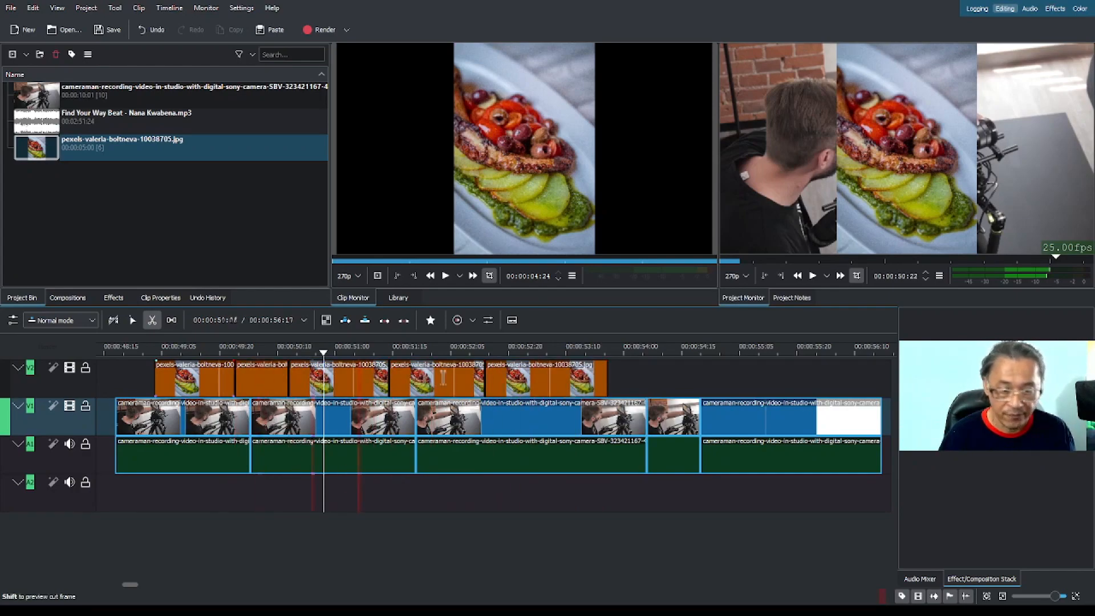
click(551, 379)
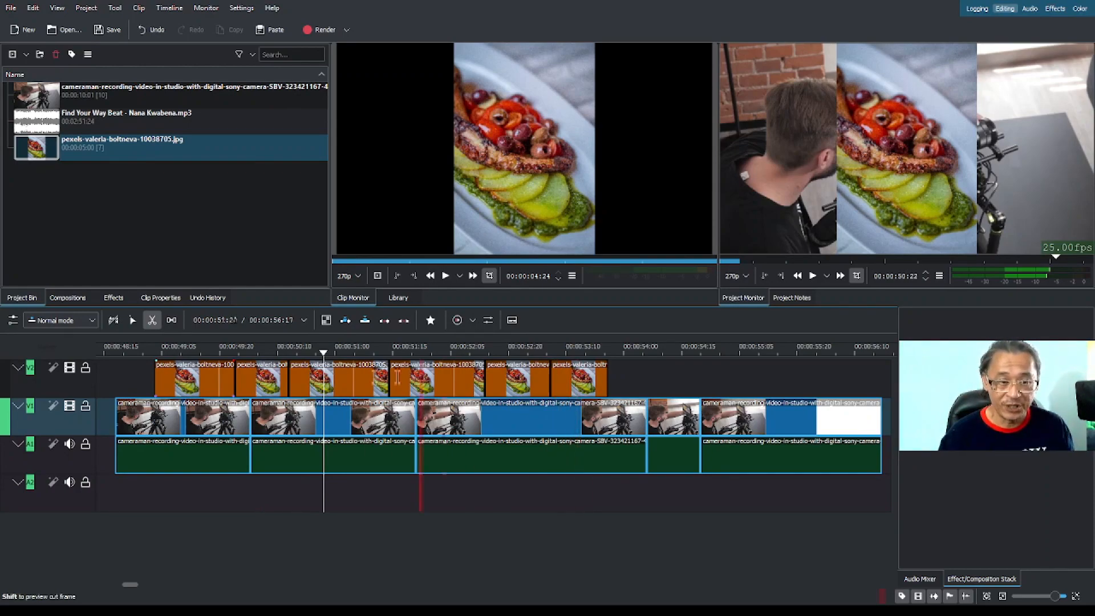
With the Selection tool, move the fifth food photo piece farther along V2, and lift the second and fourth cameraman pieces from V1 to V2.
click(132, 322)
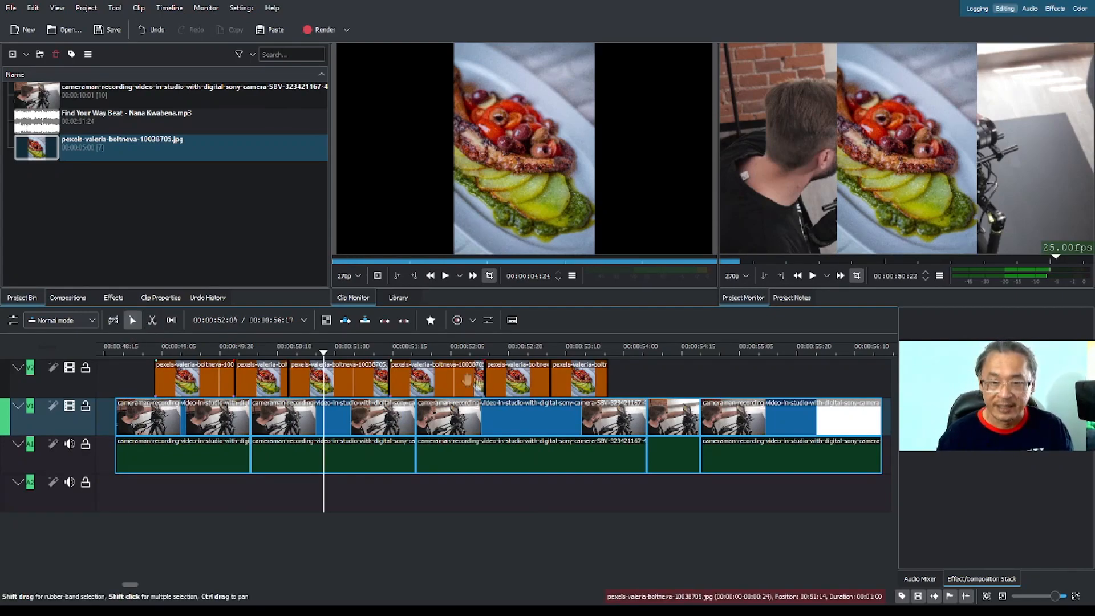
drag(490, 385, 523, 385)
drag(368, 422, 817, 376)
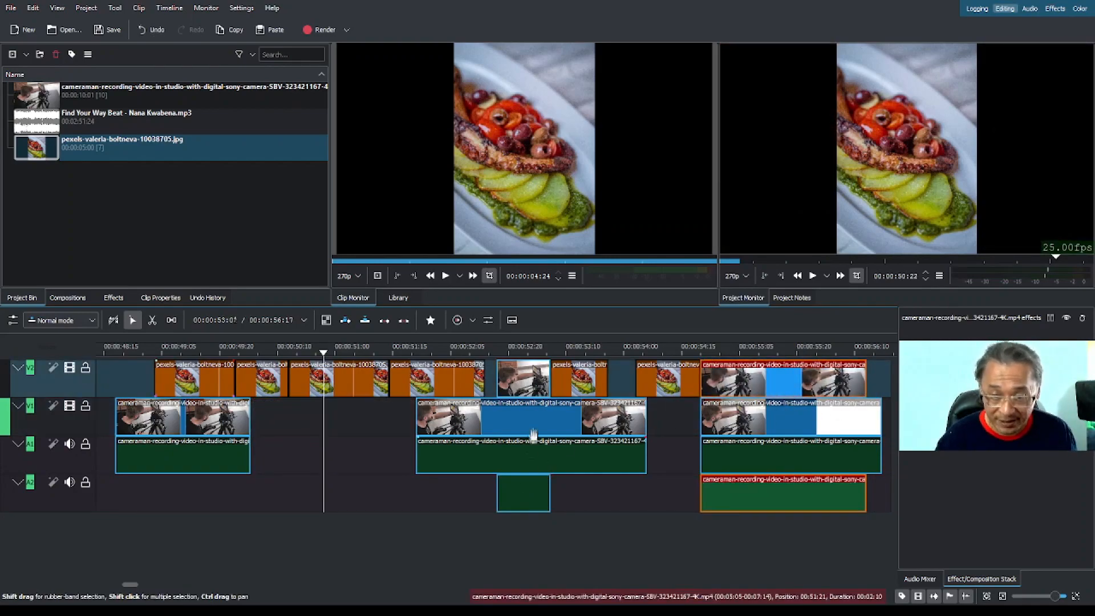
Move the middle V1 cameraman clip to start at the playhead at 00:00:50:22, and place the last V1 clip against its end.
drag(533, 436, 441, 436)
click(341, 382)
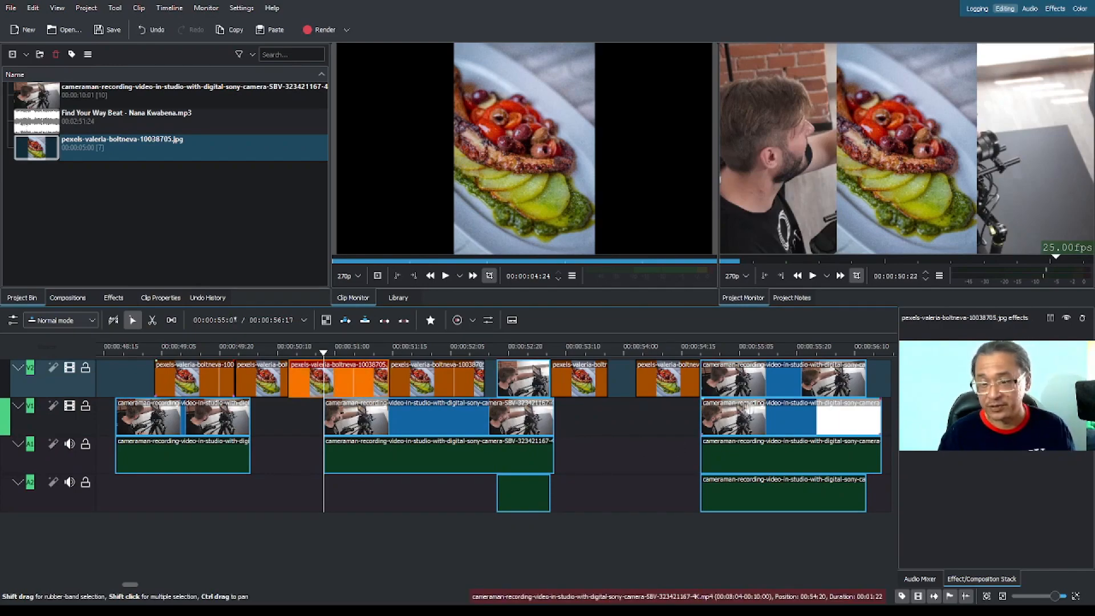
drag(760, 421, 615, 422)
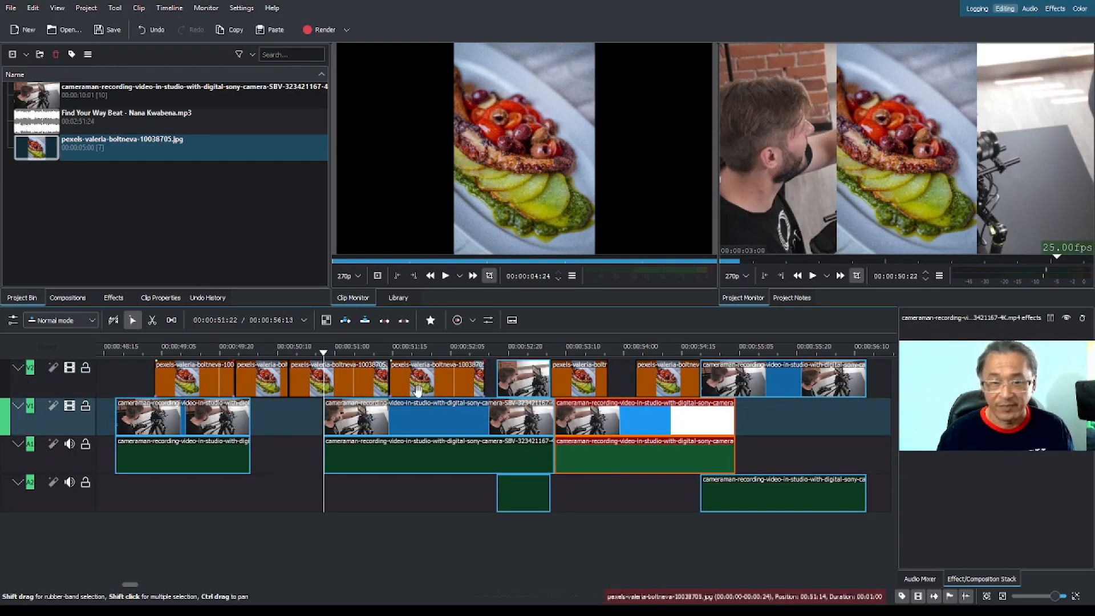
Preview the rearranged clips by playing the timeline repeatedly from around 00:00:51:04 and 00:00:51:06, pausing after each pass.
click(348, 351)
key(space)
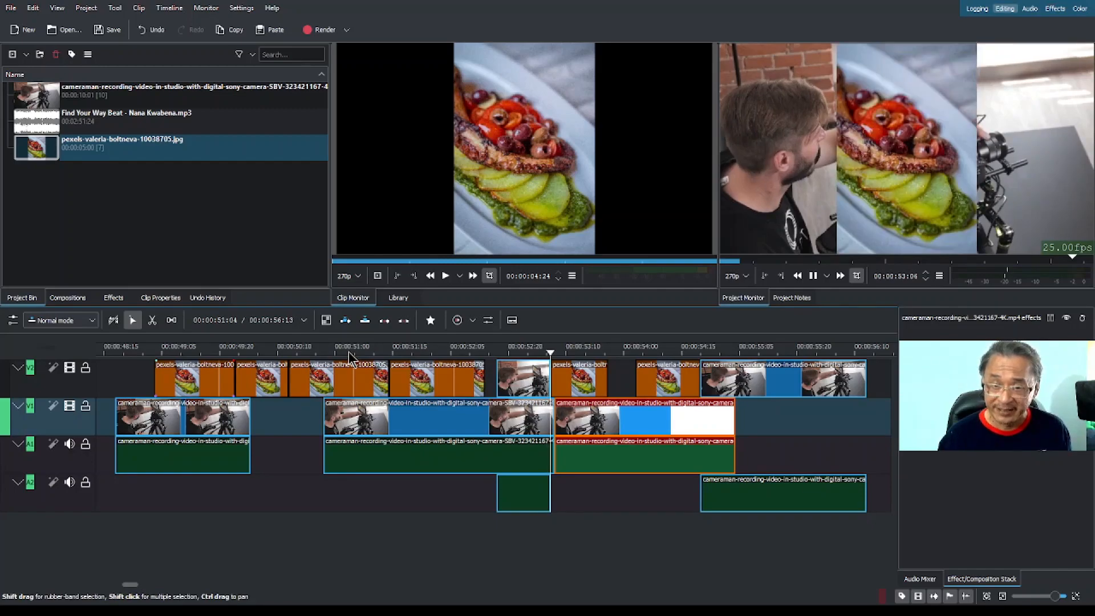
key(space)
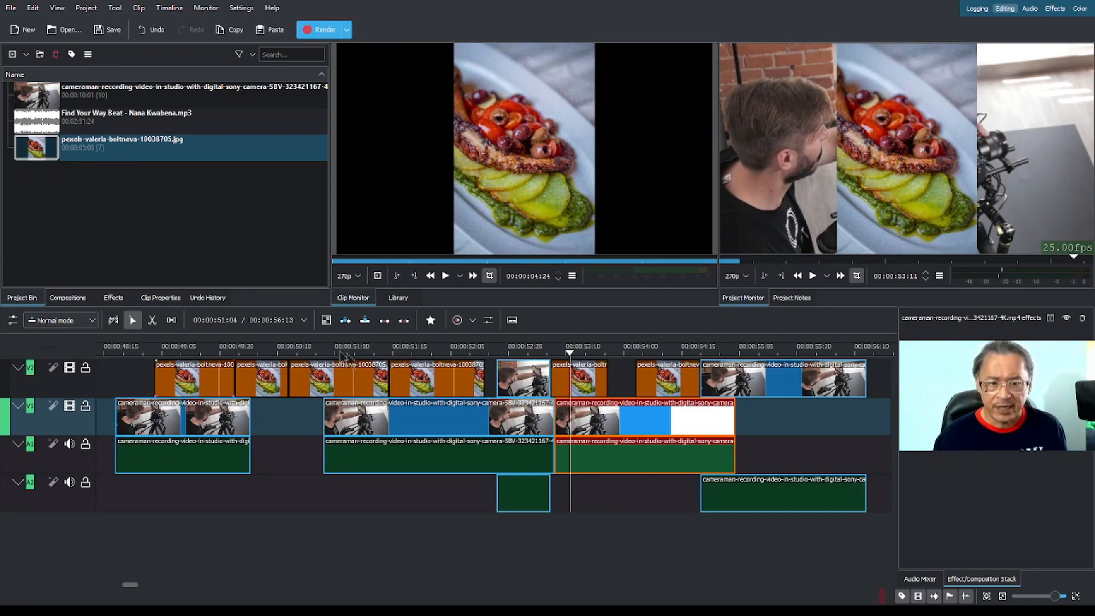
click(294, 352)
click(335, 351)
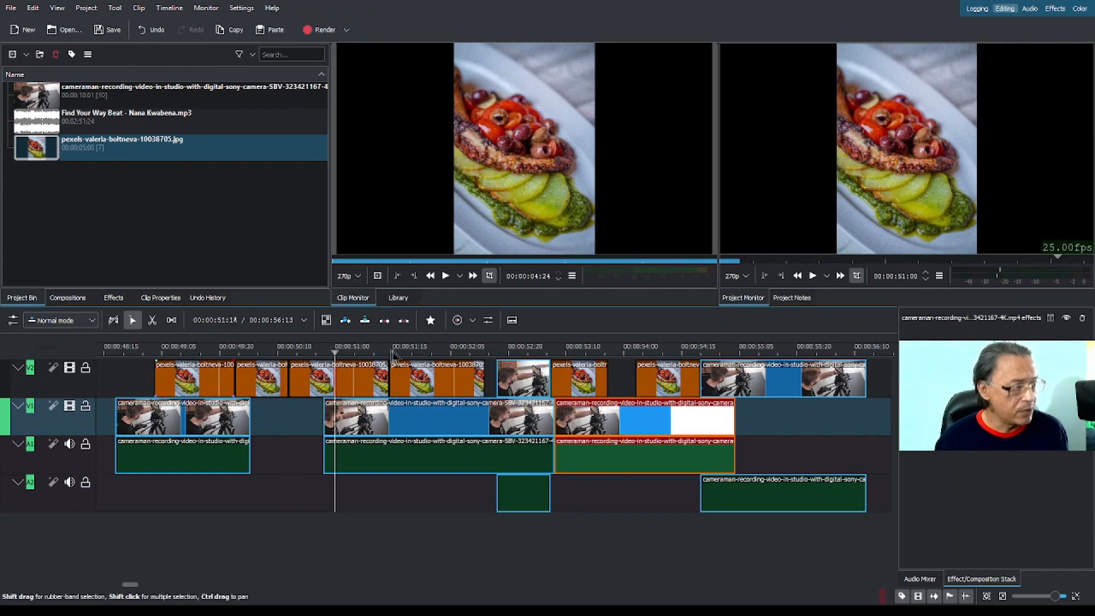
click(351, 352)
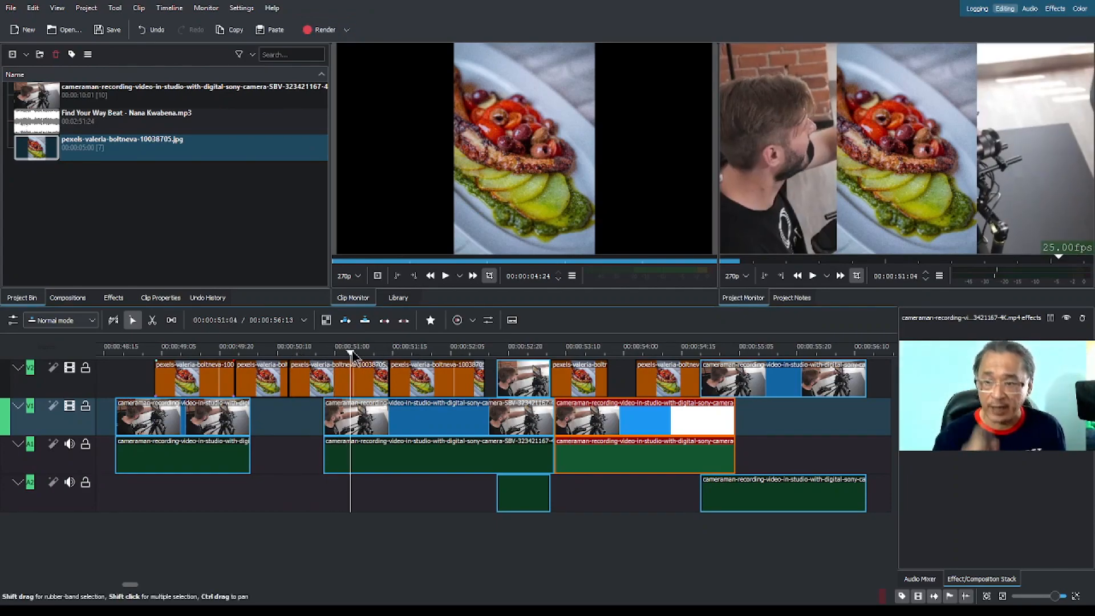
key(space)
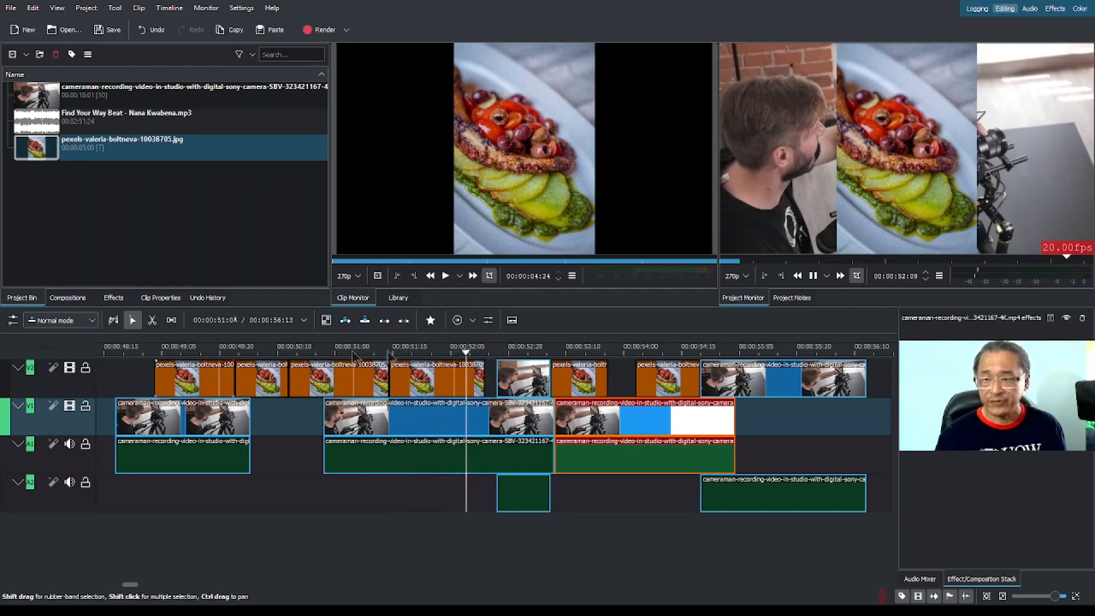
click(1069, 246)
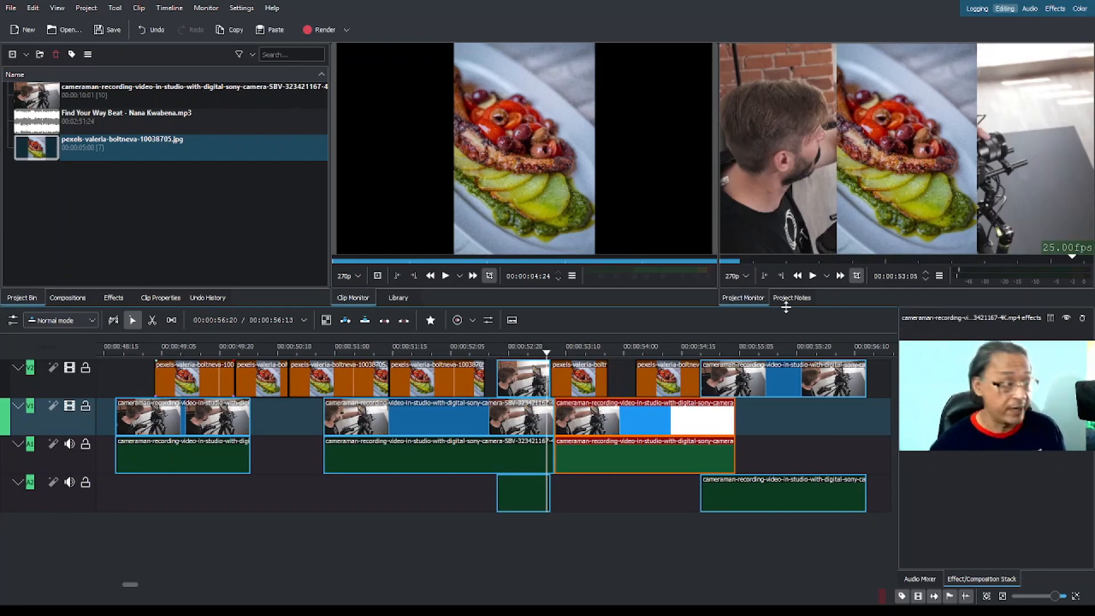
click(358, 354)
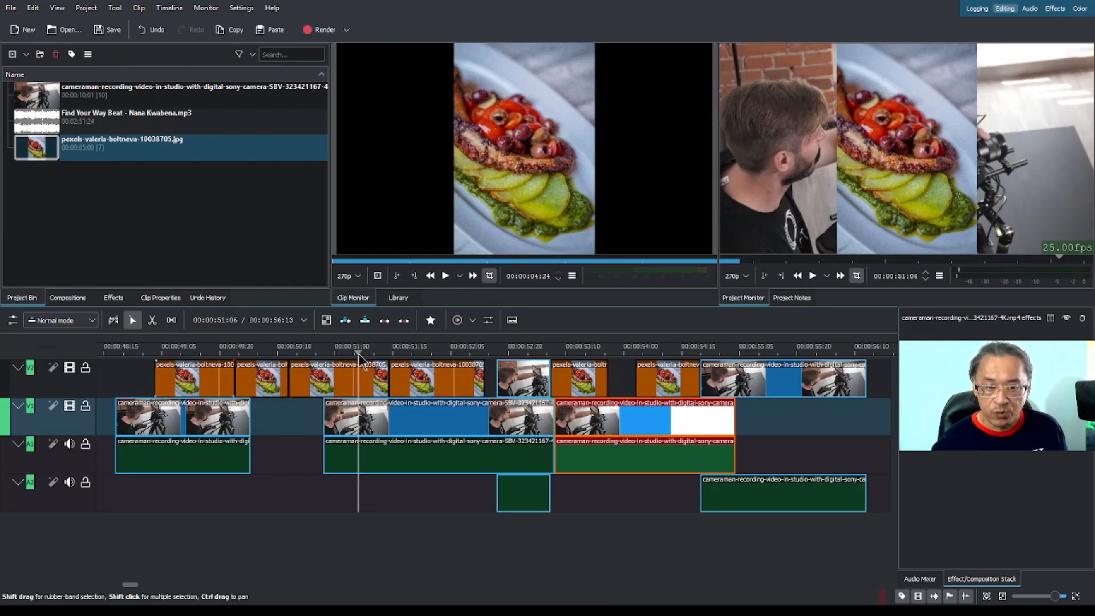
key(space)
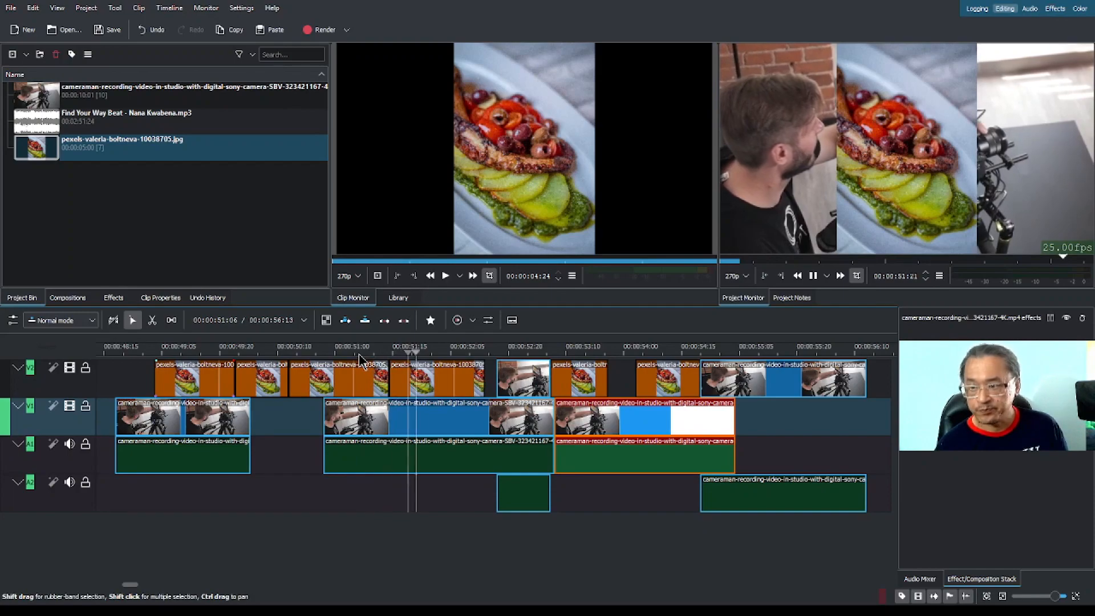
key(space)
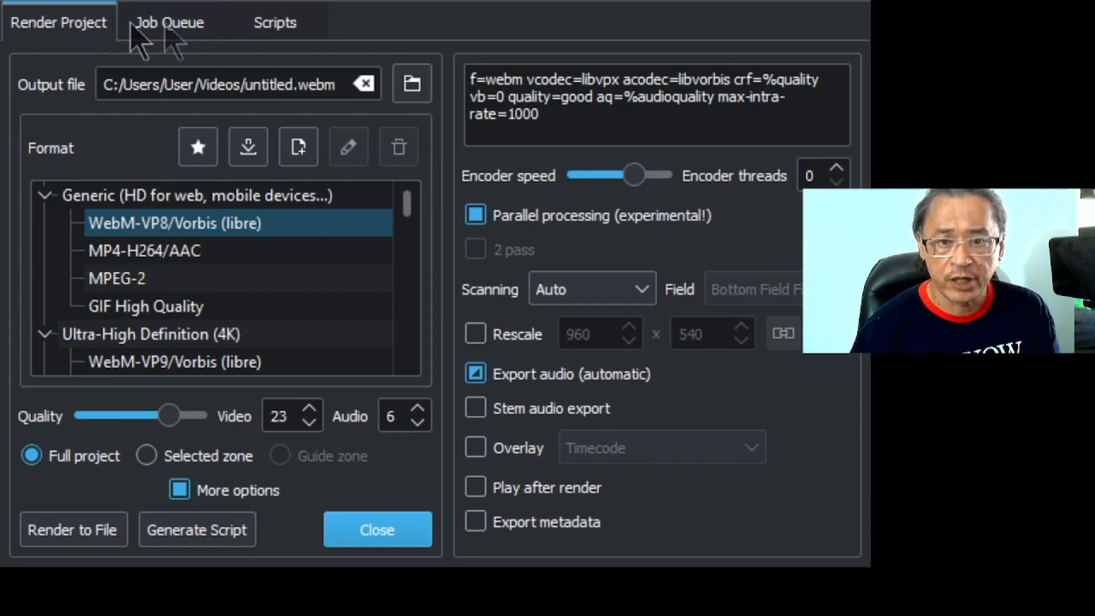
Examine the render dialog's job queue, stored scripts and output file location settings.
click(174, 24)
click(289, 21)
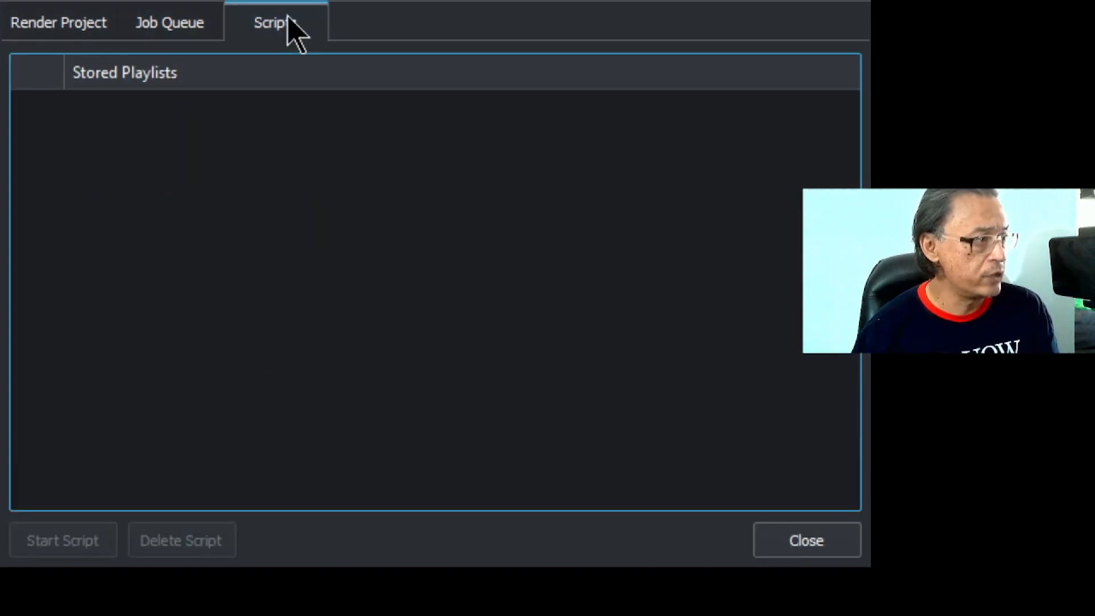
click(161, 25)
click(72, 28)
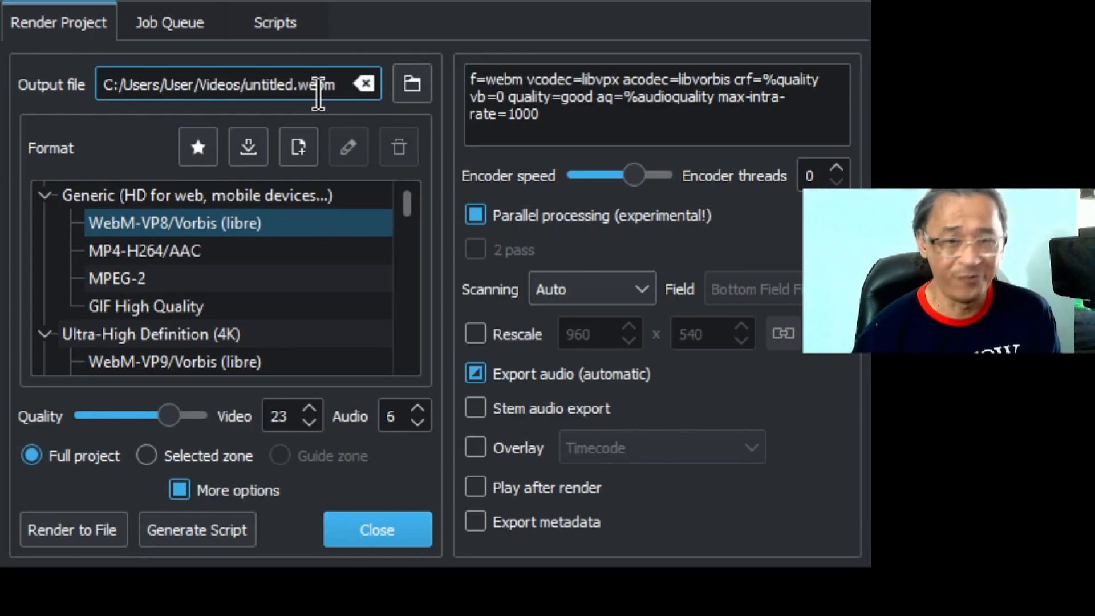
click(414, 88)
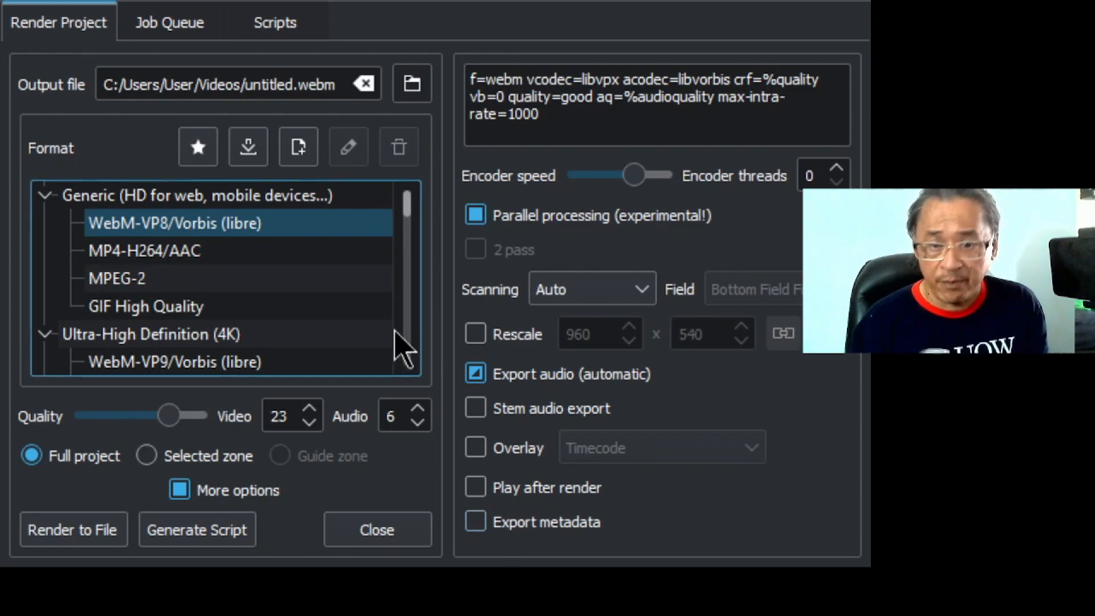
Choose the MP4-H264/AAC render format and raise the quality to the maximum, video 15 and audio 256.
click(140, 252)
click(139, 277)
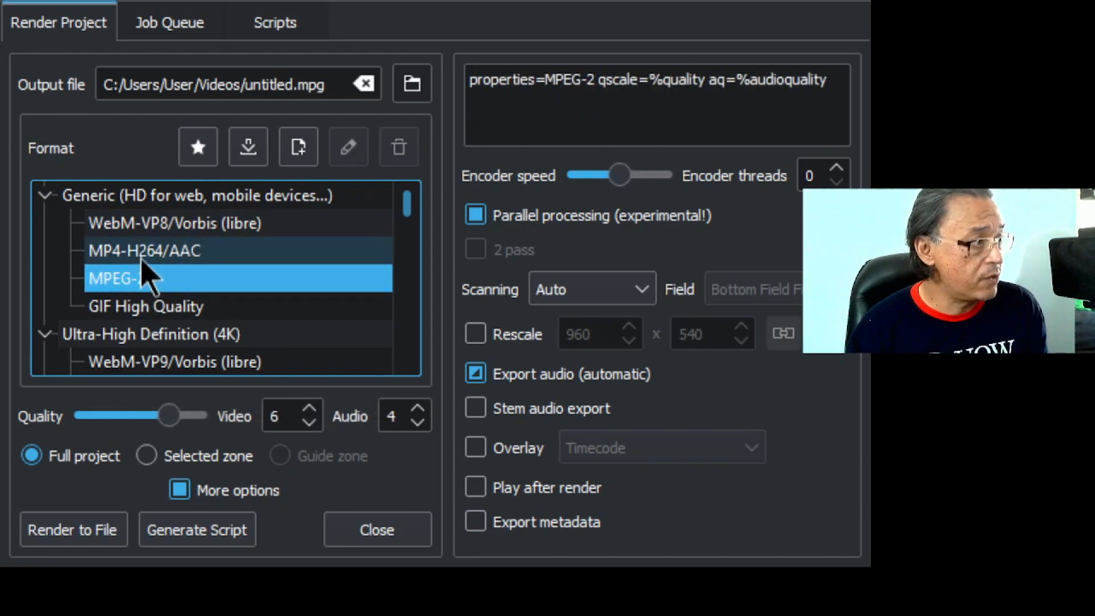
click(142, 258)
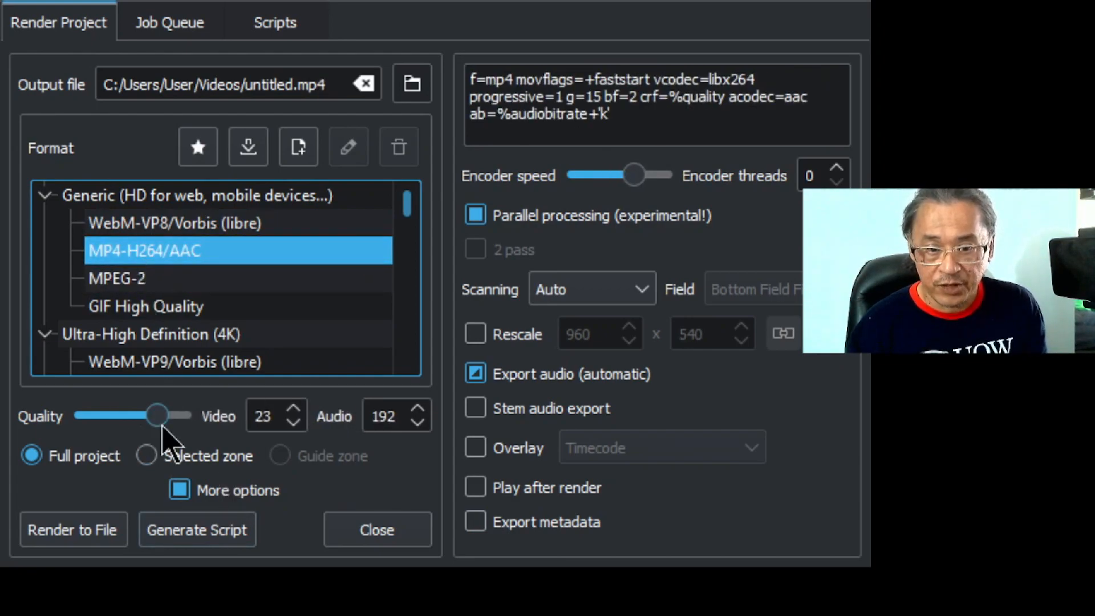
mouse_move(156, 415)
mouse_down()
mouse_move(83, 428)
mouse_move(231, 432)
mouse_move(93, 422)
mouse_move(144, 422)
mouse_up()
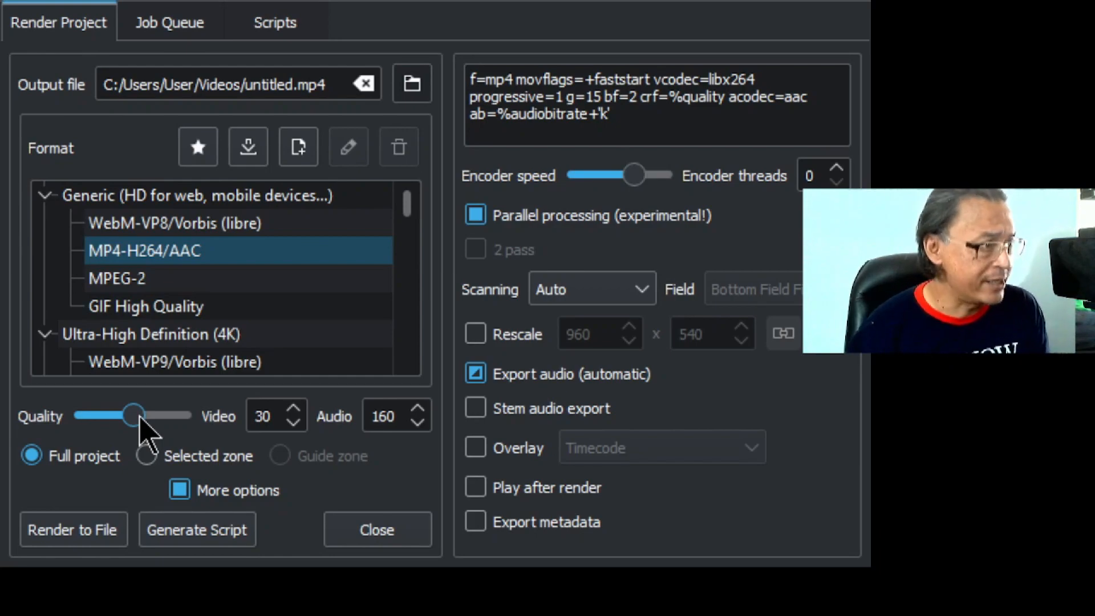
drag(134, 416, 231, 420)
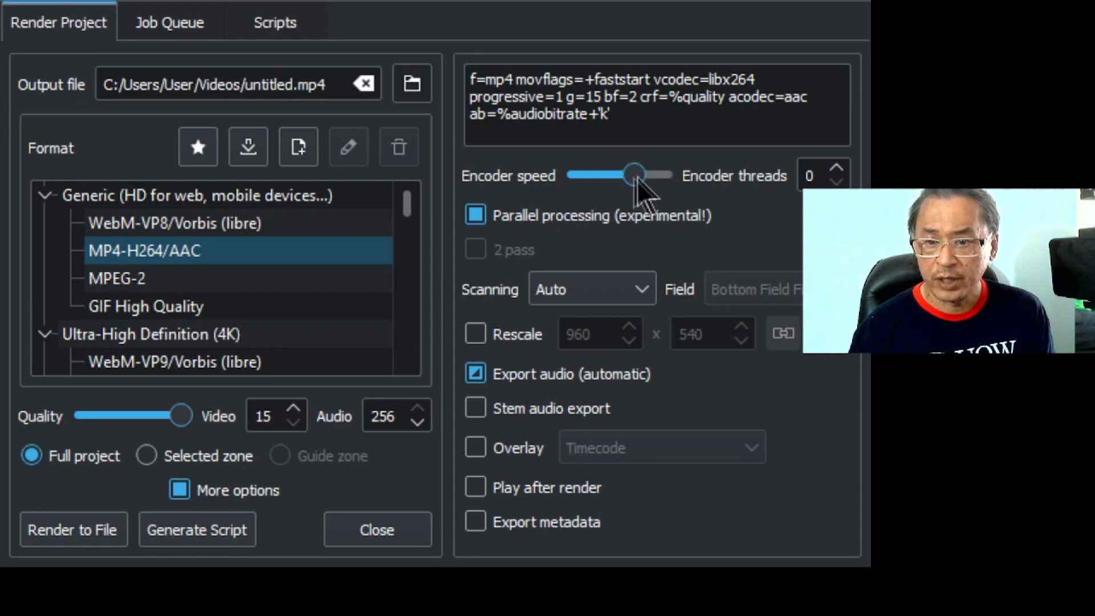
Review the encoder speed and extra options, render the full project to untitled.mp4, and close the render dialog.
mouse_move(634, 180)
mouse_down()
mouse_move(577, 177)
mouse_move(665, 180)
mouse_move(579, 181)
mouse_move(646, 181)
mouse_up()
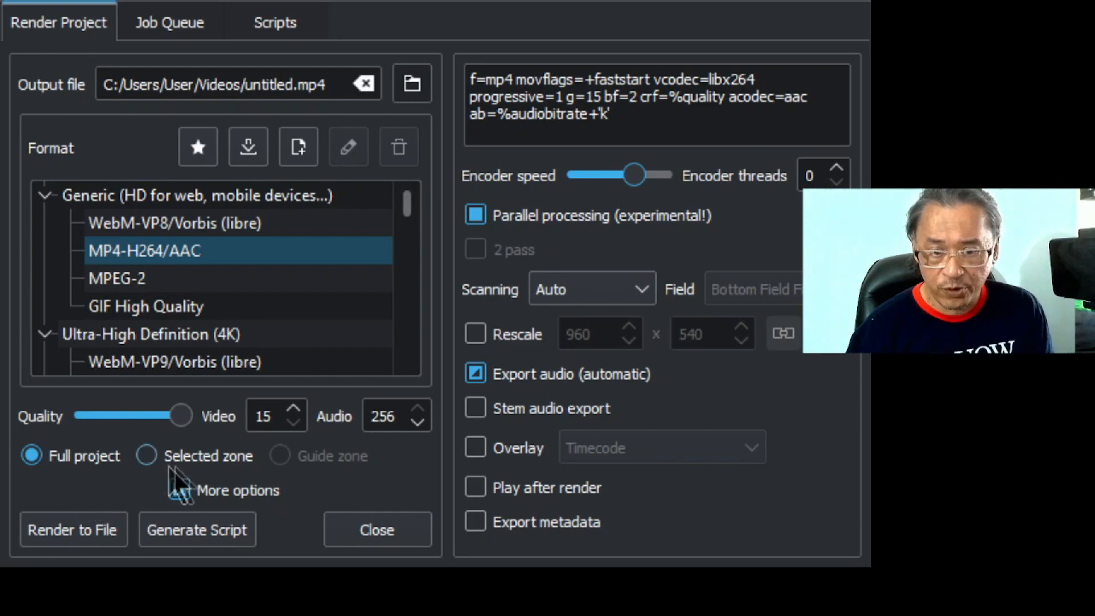
click(180, 489)
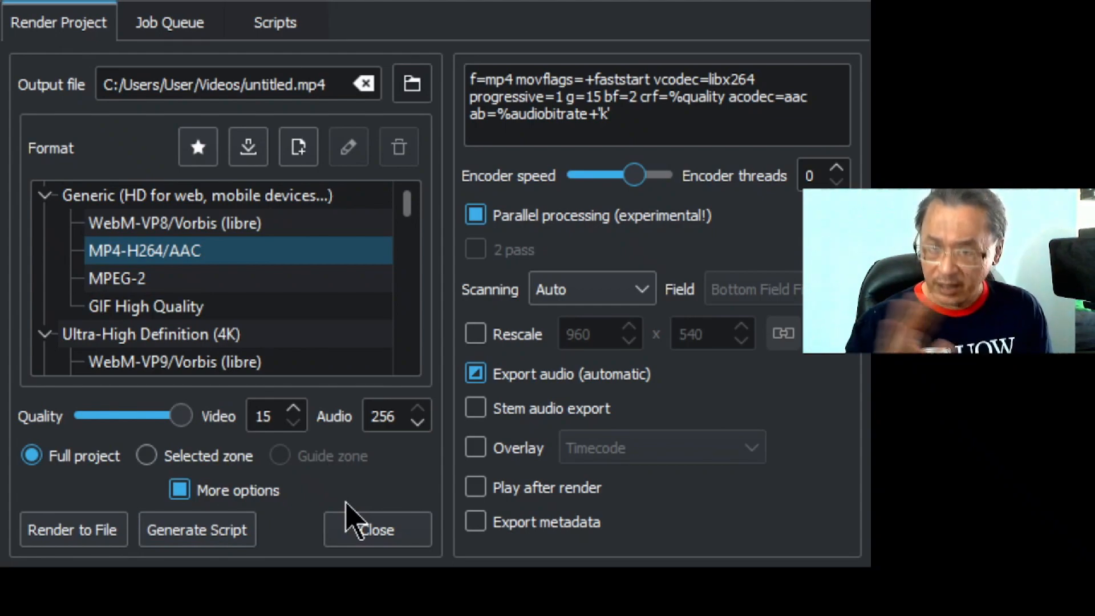
click(106, 530)
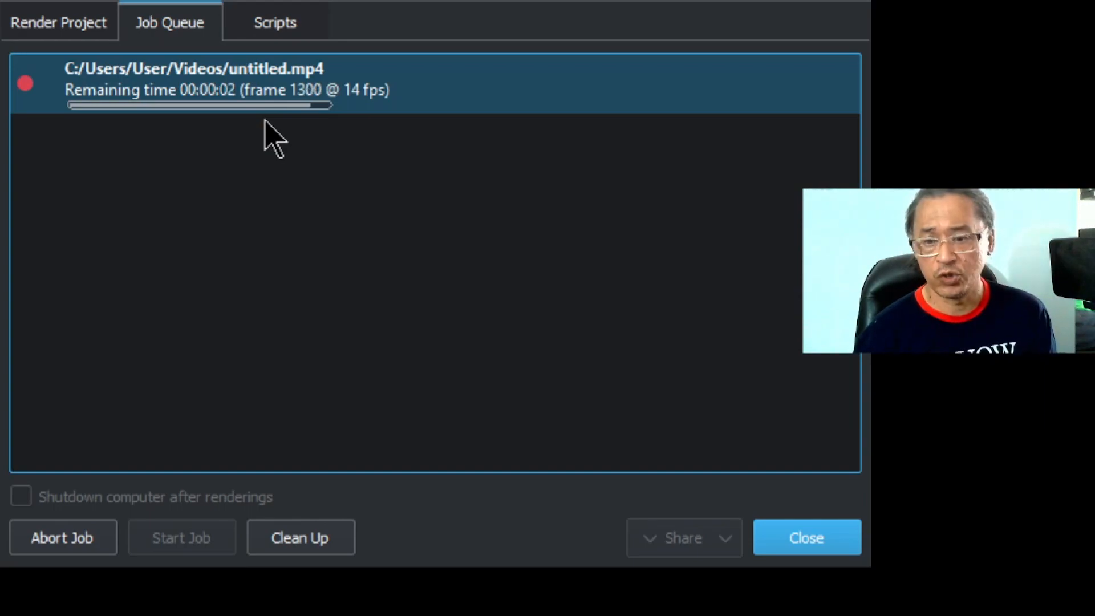
click(801, 546)
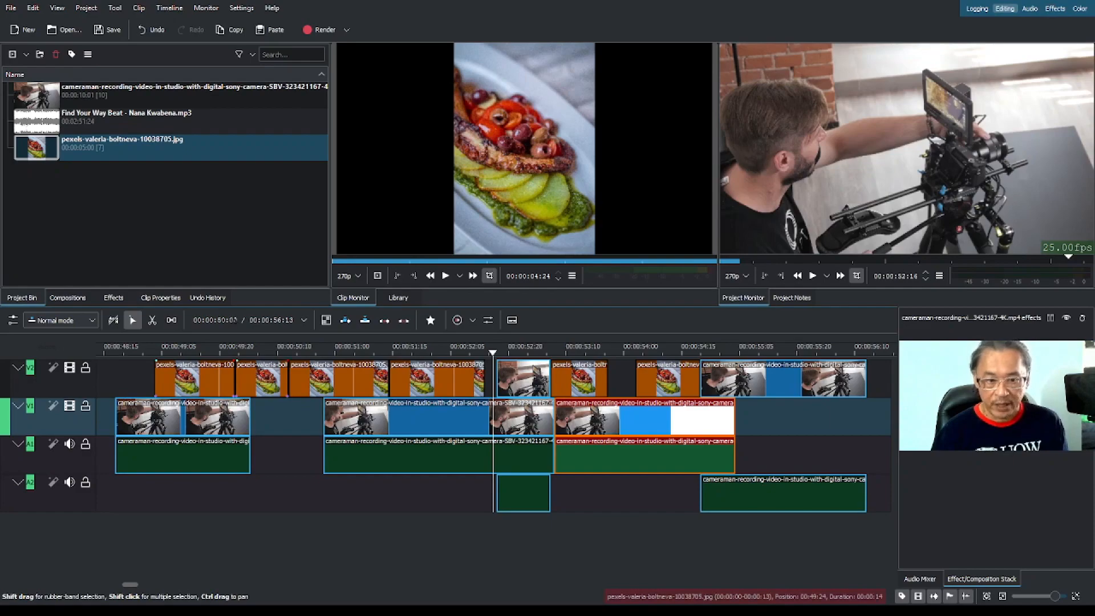
Shift the first V1 cameraman clip slightly later, and move the second V1 clip back against its end.
drag(182, 416, 200, 331)
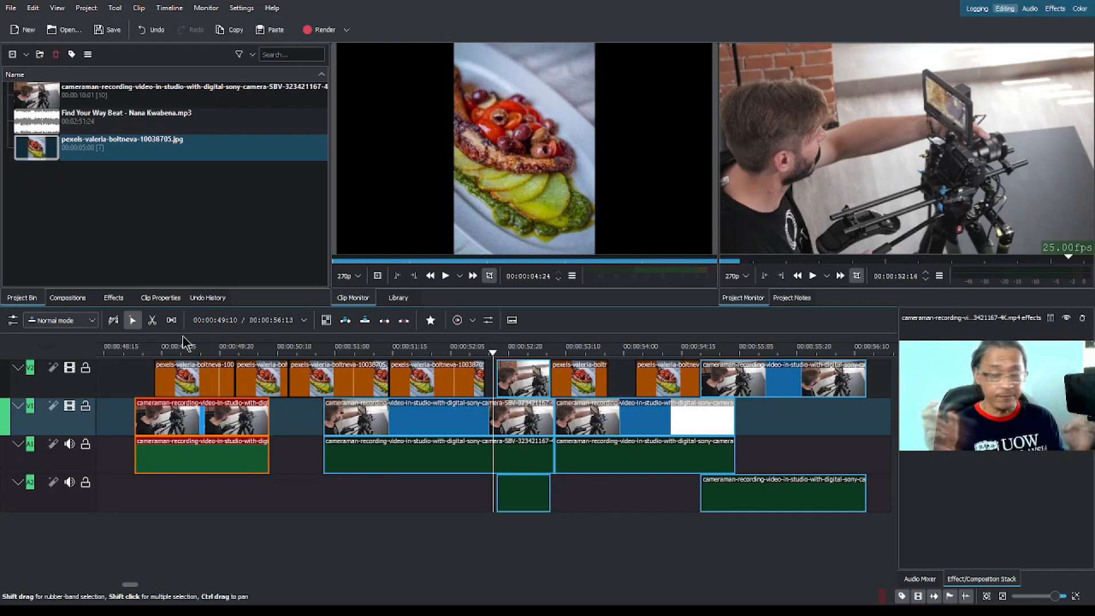
drag(440, 412, 386, 395)
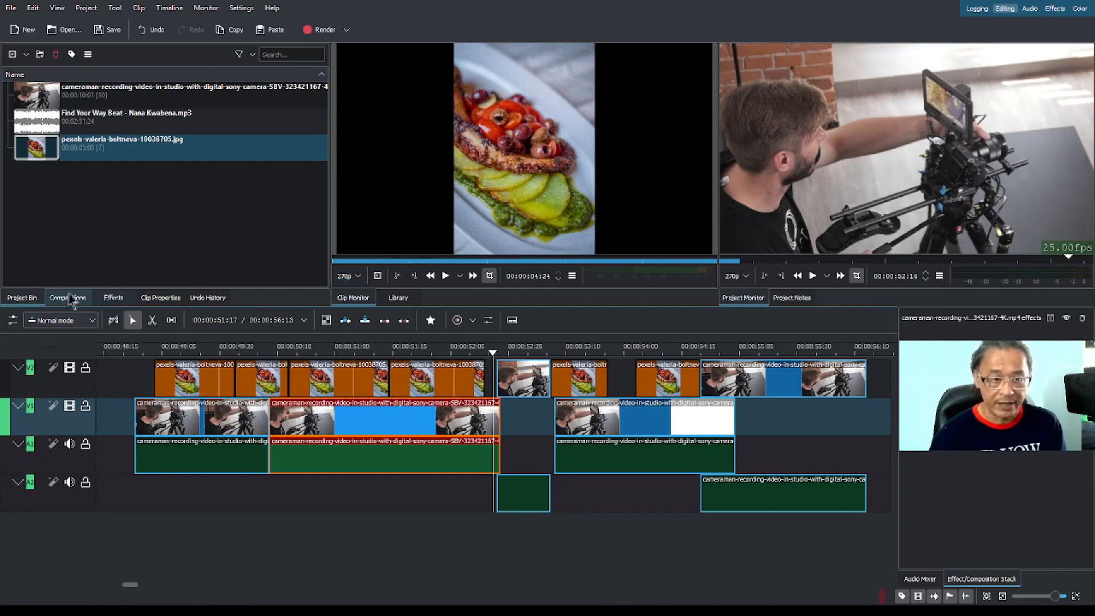
Browse the effect categories, examining the Audio correction and the Color and Image correction effects.
click(114, 298)
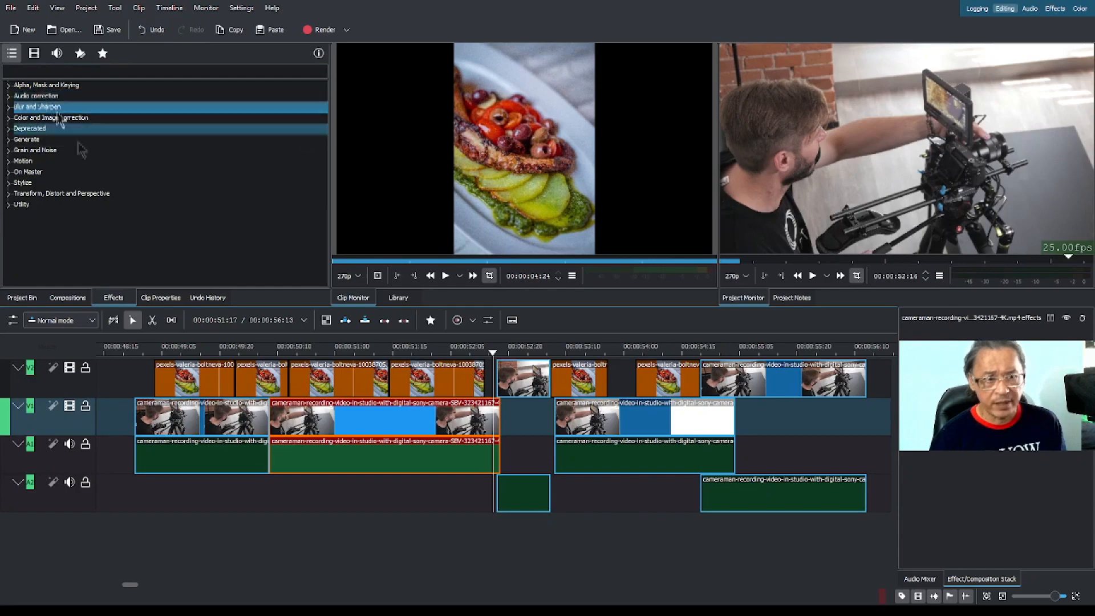
click(128, 209)
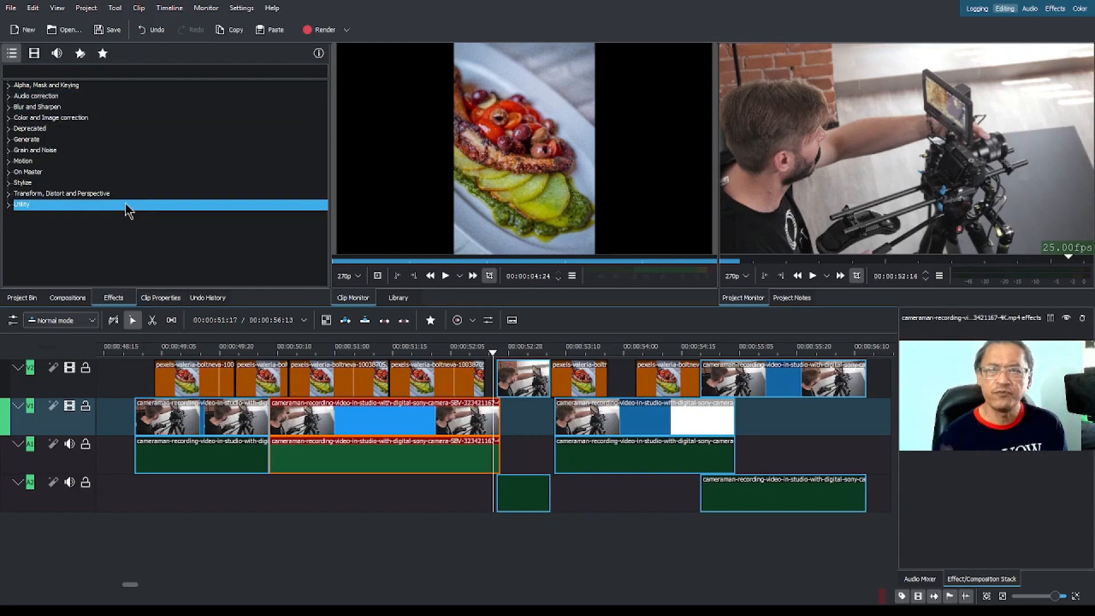
click(9, 97)
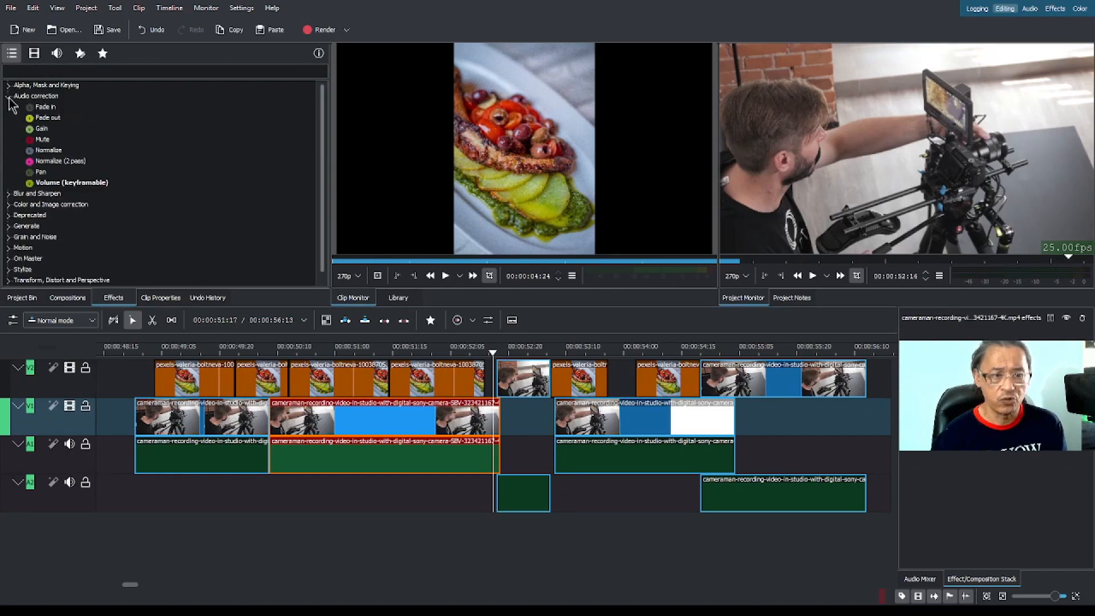
click(73, 97)
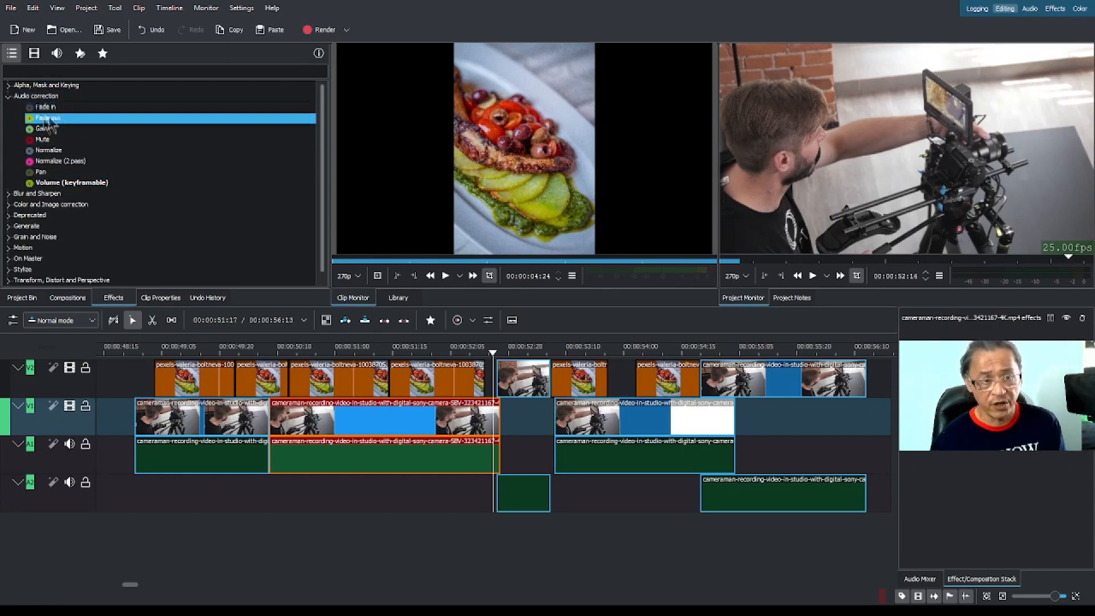
click(8, 97)
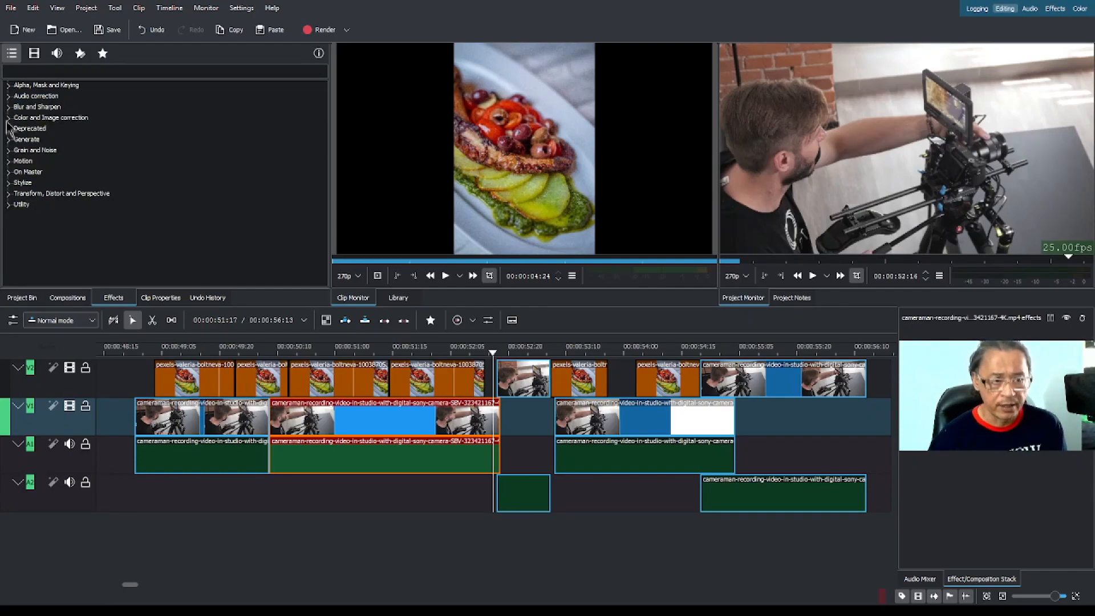
click(9, 118)
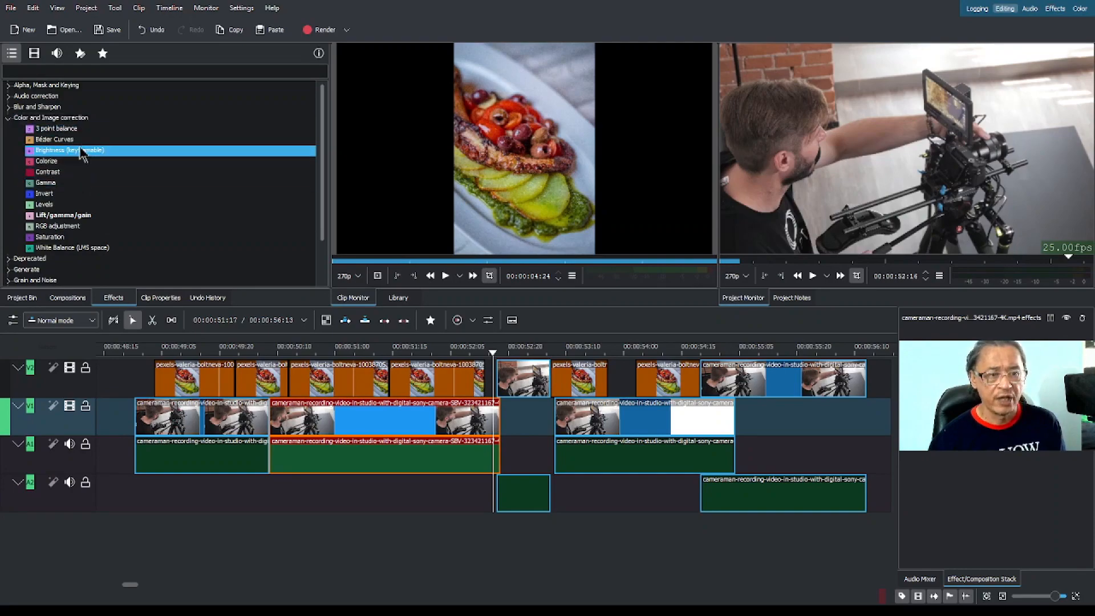
Apply the Levels effect to the short cameraman clip on V2, and place the playhead within it at 00:00:52:23.
click(60, 204)
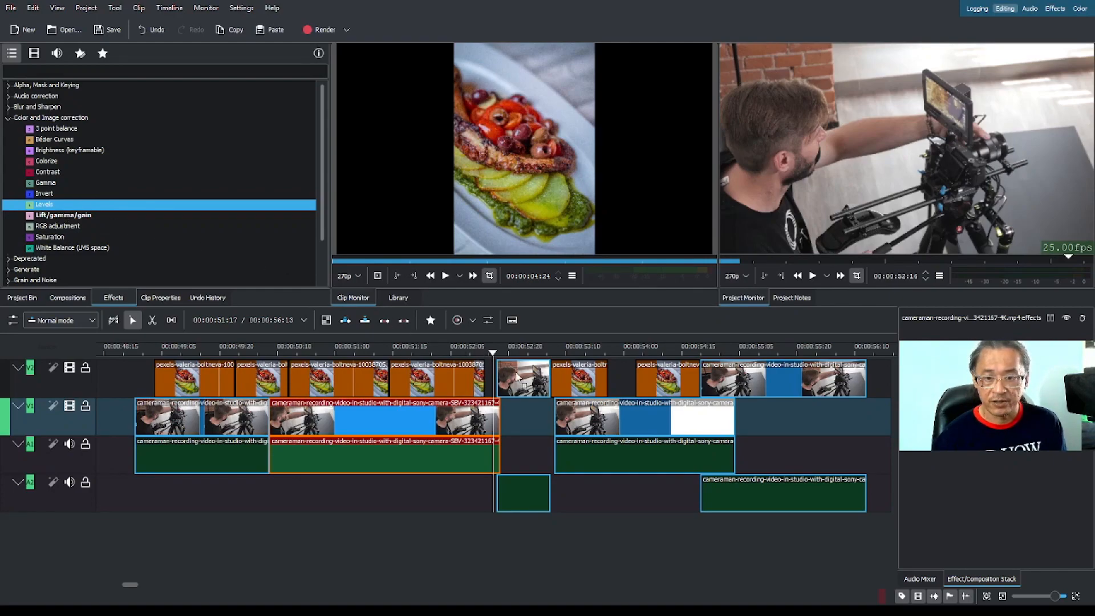
click(519, 371)
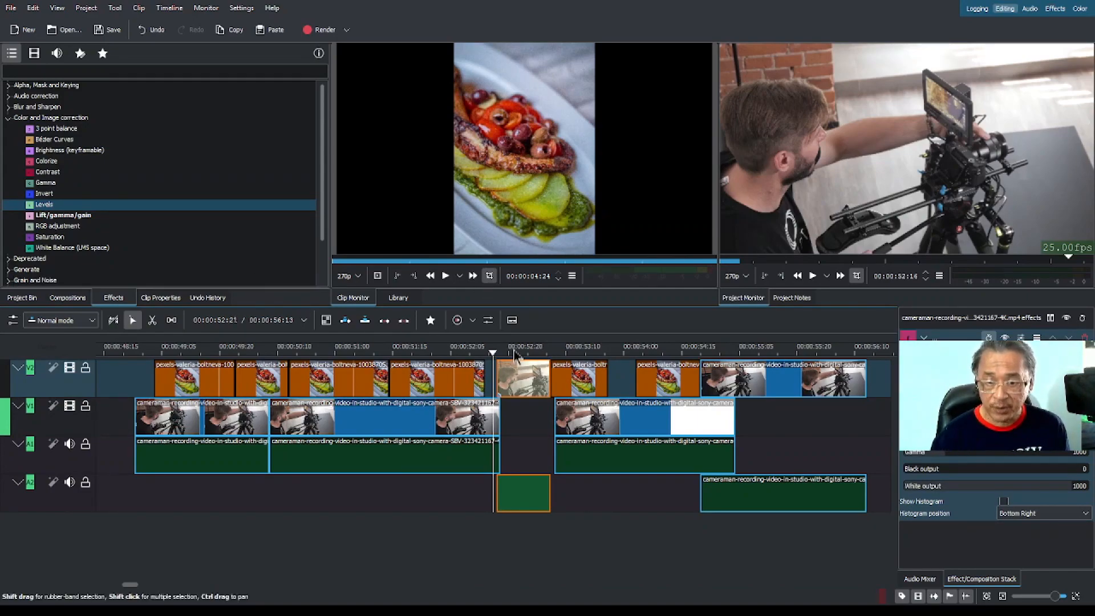
mouse_move(513, 350)
mouse_down()
mouse_move(536, 357)
mouse_move(432, 354)
mouse_move(512, 358)
mouse_up()
key(Left)
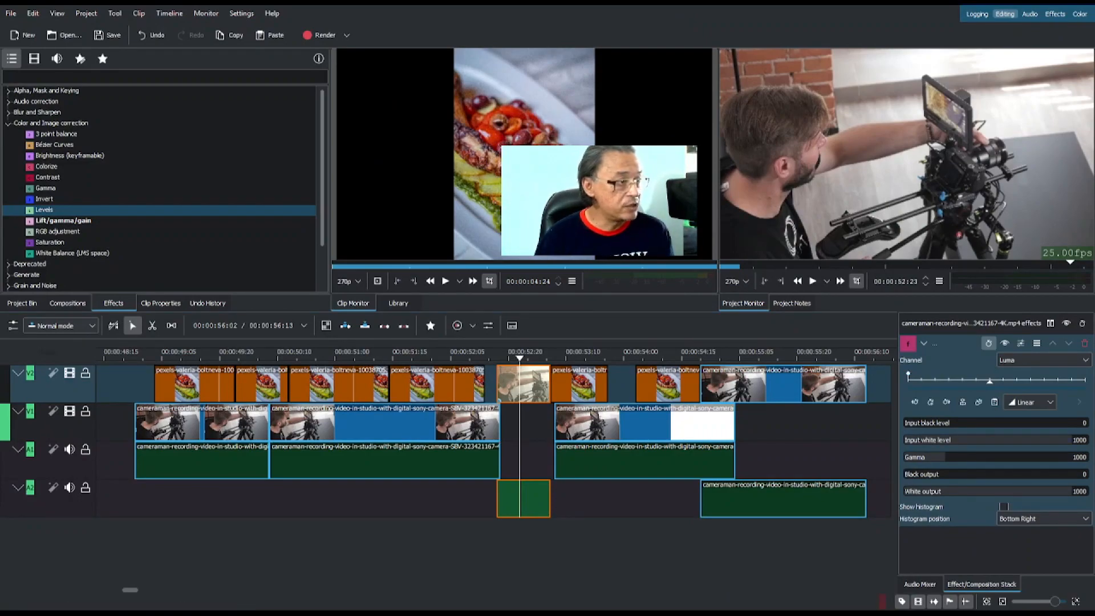
Set the Levels effect's Gamma to 2742 on the short V2 cameraman clip, and place the playhead within that clip at 00:00:52:22.
click(793, 441)
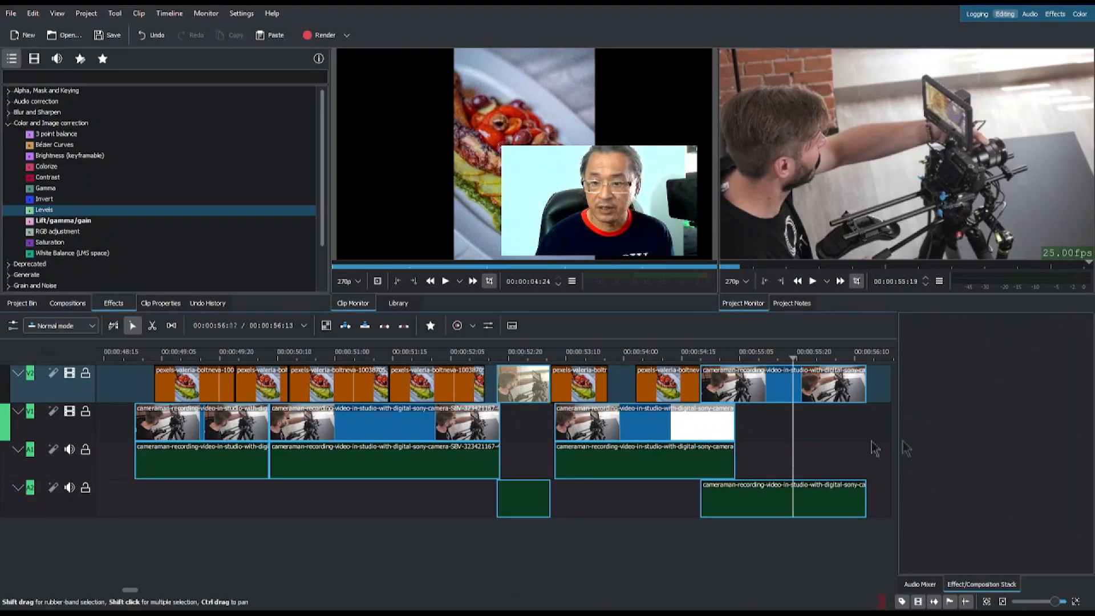
click(531, 384)
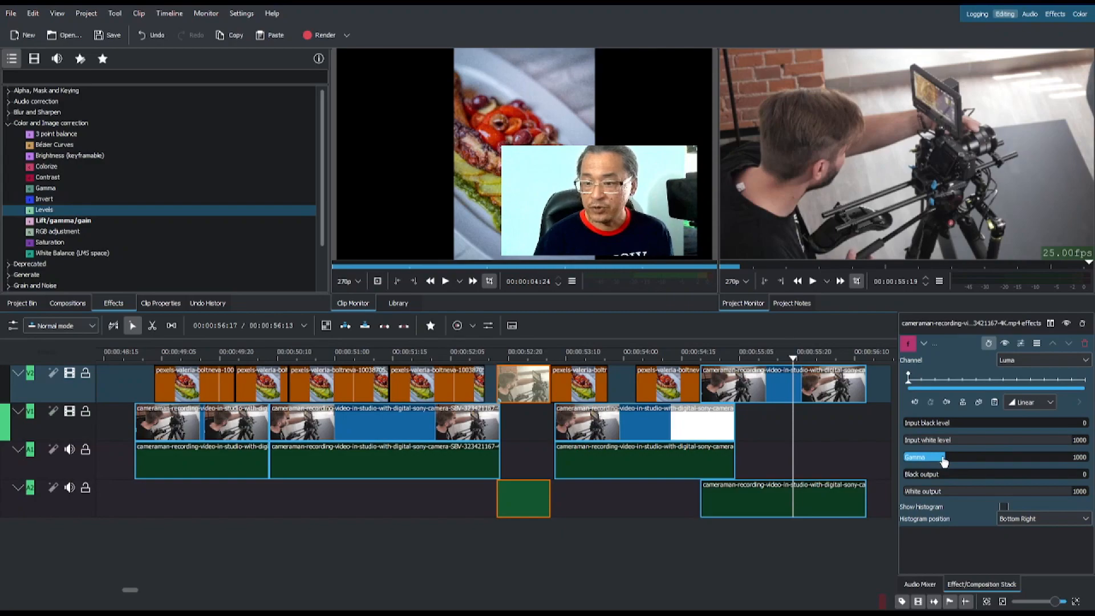
drag(963, 460, 1018, 461)
click(519, 350)
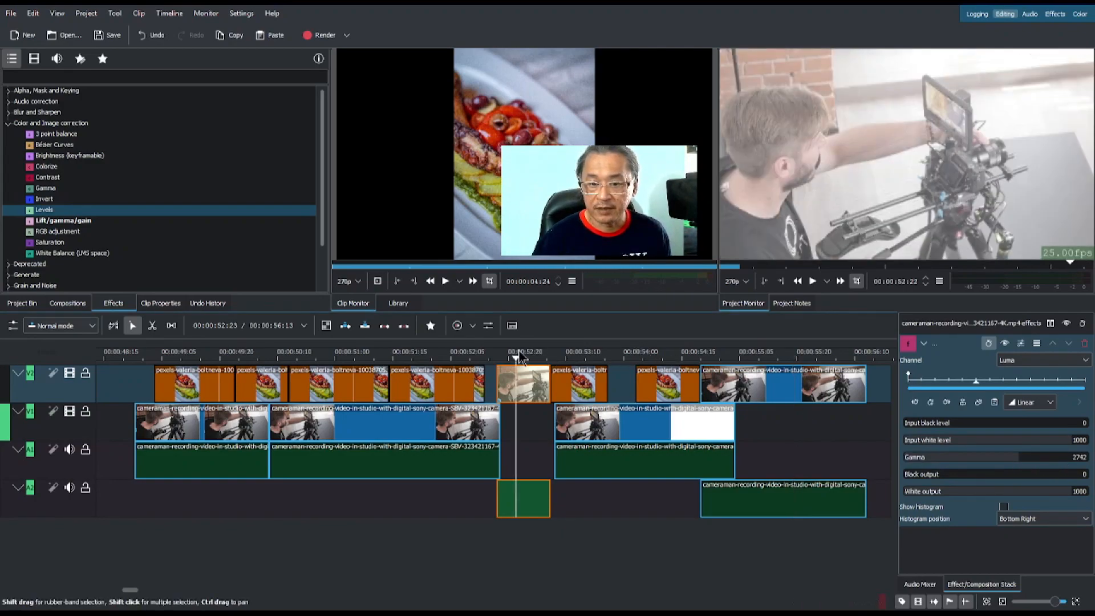
Adjust the Levels effect to input white level 888, gamma 1944, black output 329 and white output 488 on the short V2 clip.
key(Left)
drag(1018, 458, 1052, 443)
mouse_move(946, 480)
mouse_down()
mouse_move(1054, 477)
mouse_move(960, 476)
mouse_up()
drag(1052, 494, 987, 494)
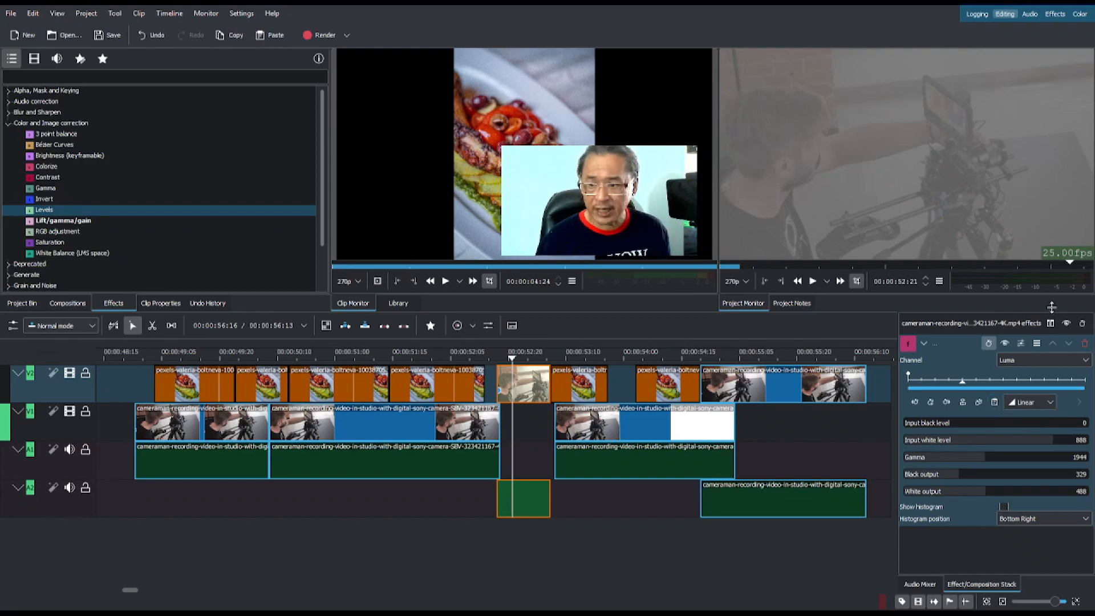
Remove the Levels effect from the short cameraman clip on V2, and place the playhead within it at 00:00:52:23.
click(1085, 345)
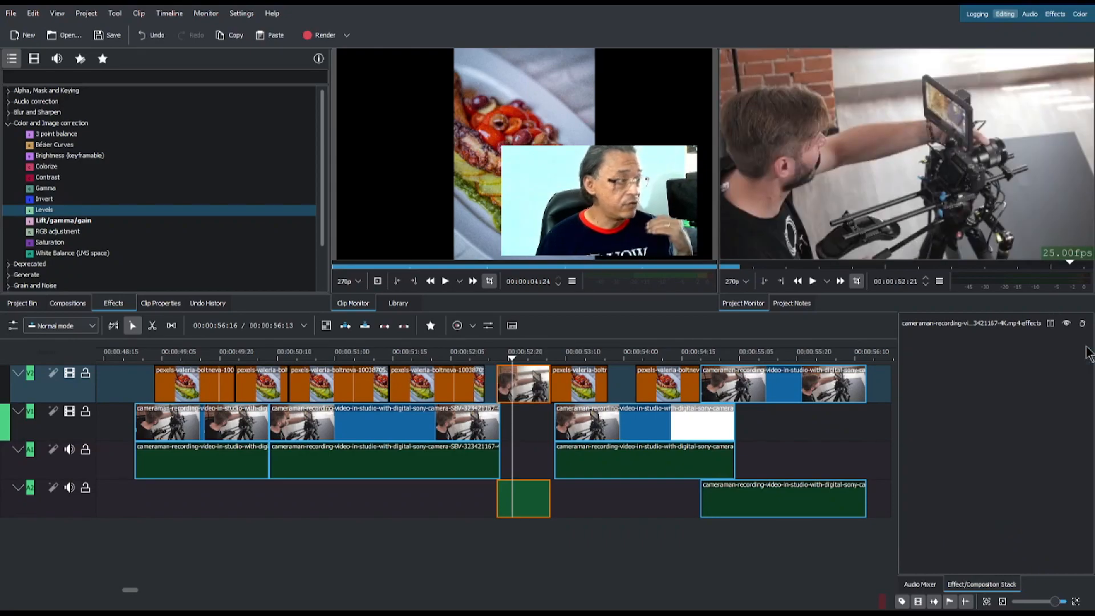
click(520, 360)
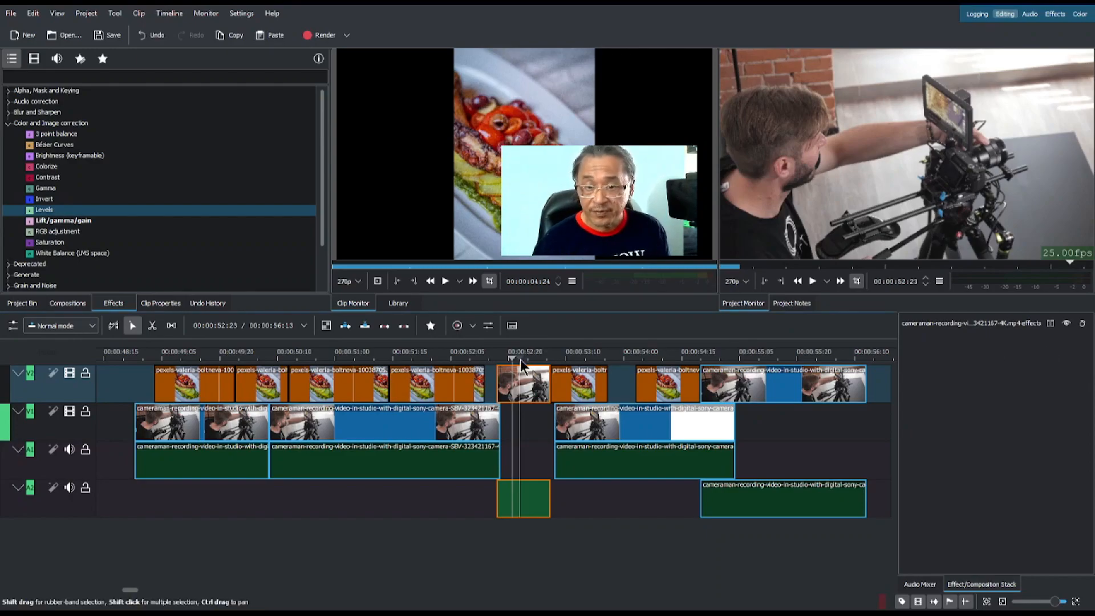